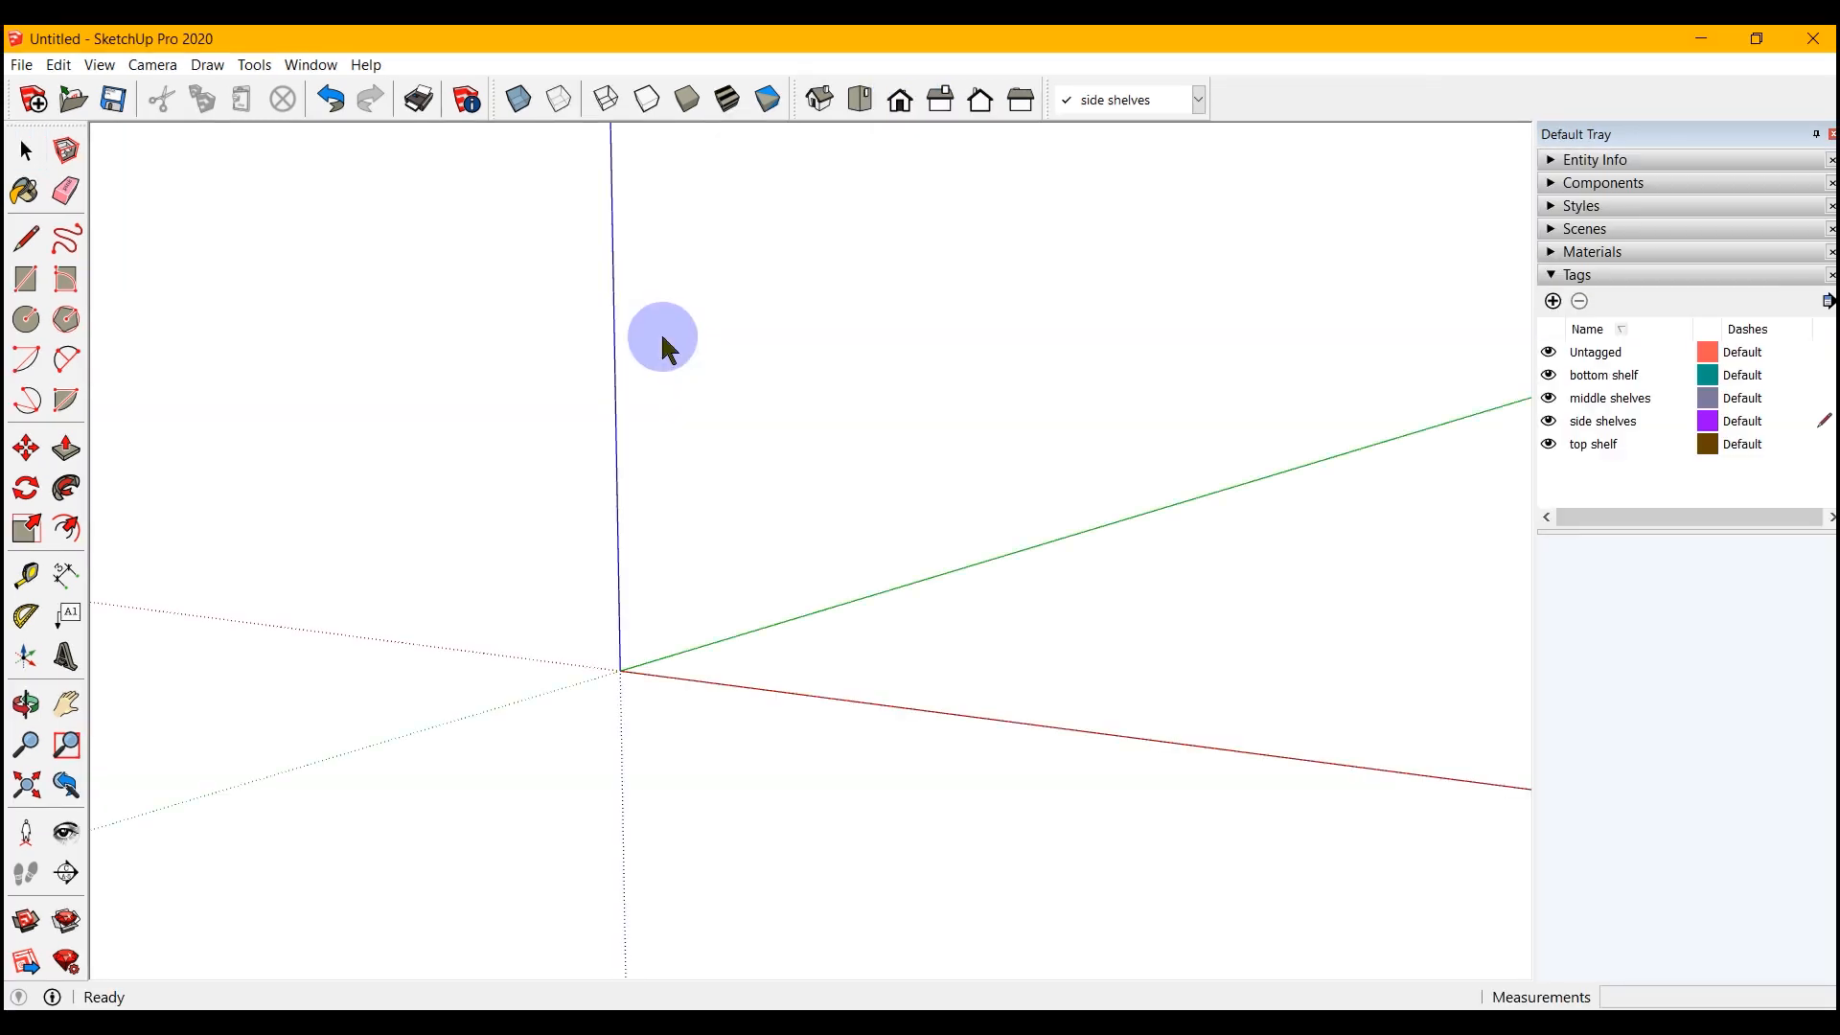
# - In a parallel-projection top view, draw a 4' by 2' rectangle starting at the origin
pyautogui.click(860, 98)
pyautogui.click(152, 64)
pyautogui.click(191, 168)
pyautogui.click(26, 279)
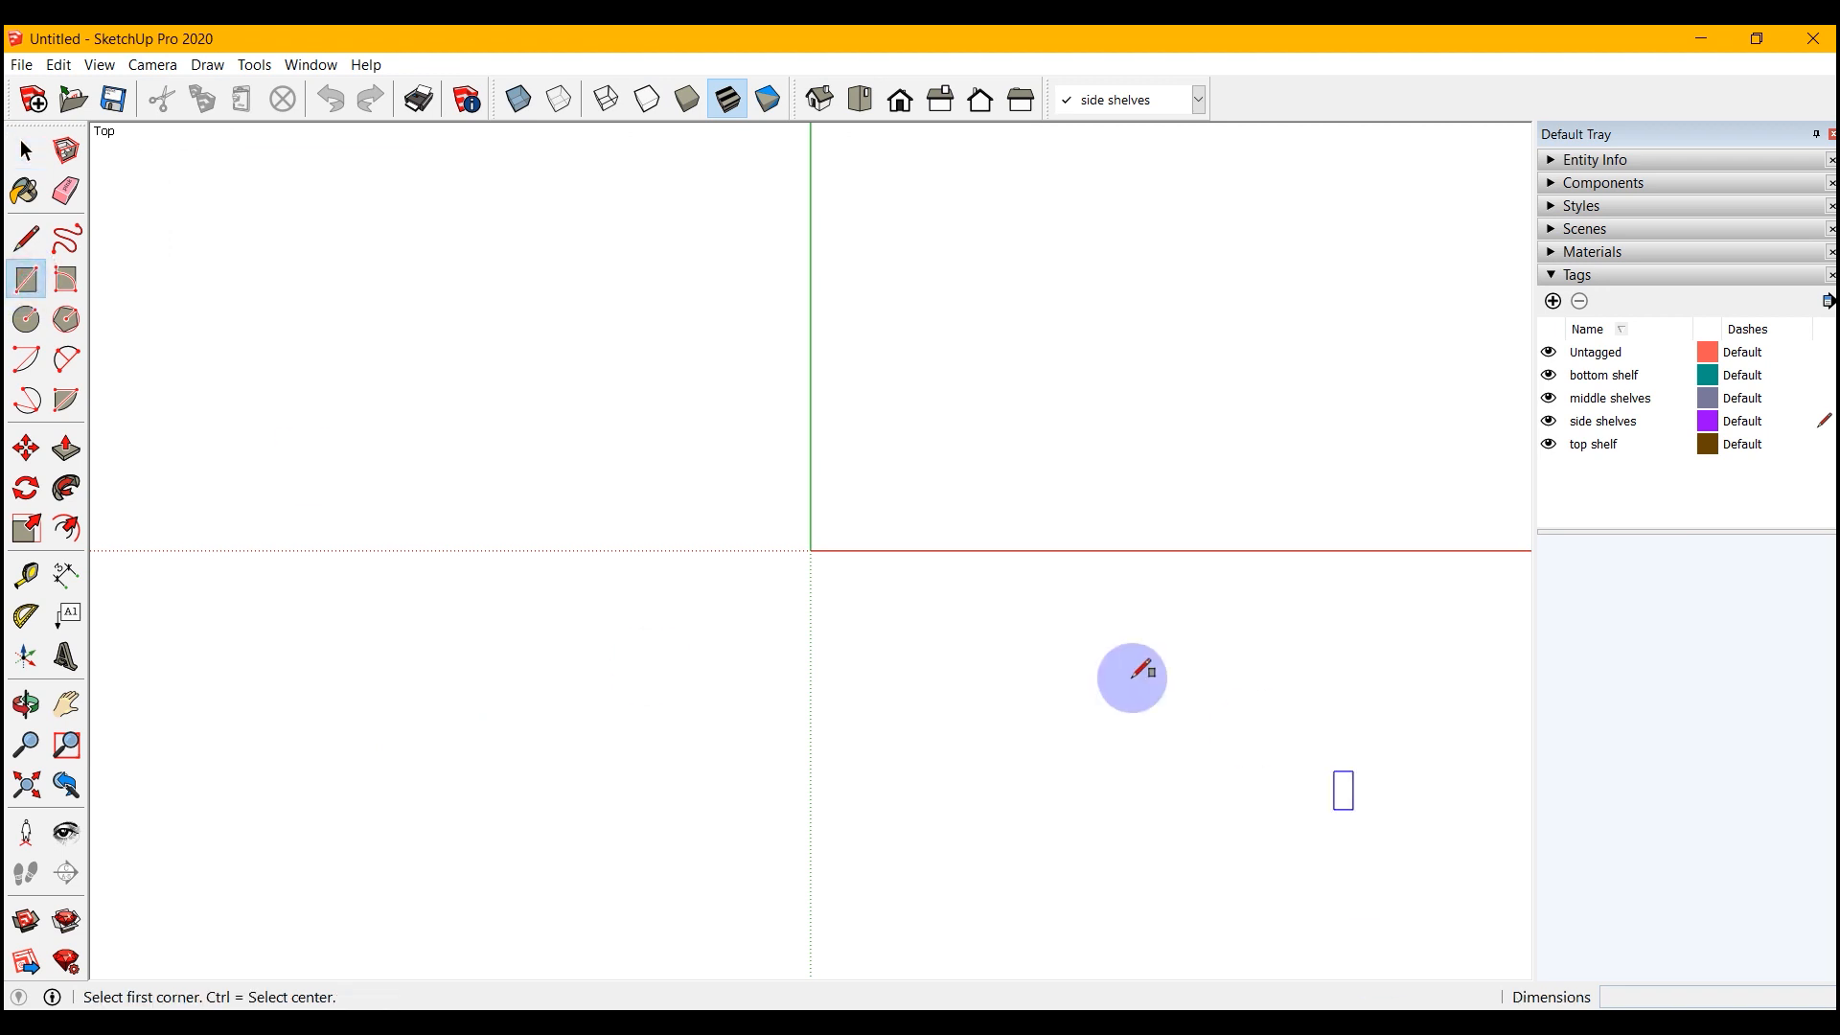
pyautogui.scroll(2, 867, 551)
pyautogui.scroll(3, 877, 498)
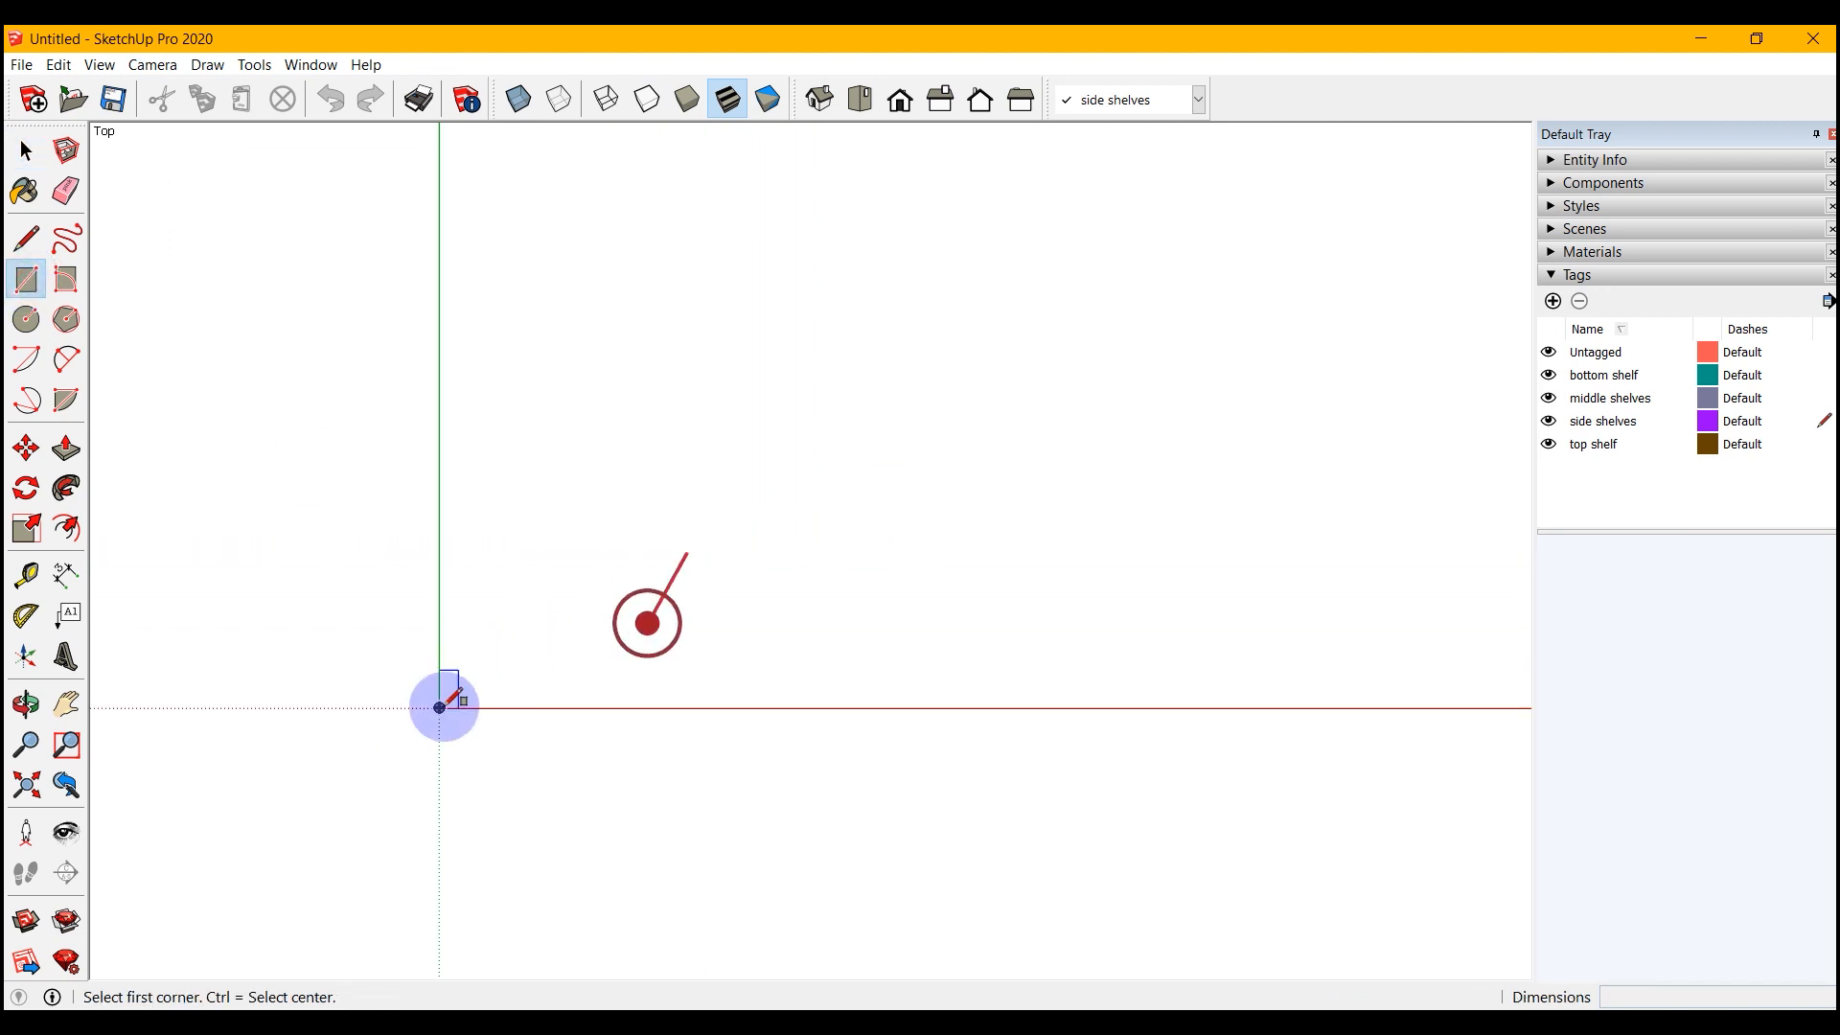
pyautogui.click(439, 707)
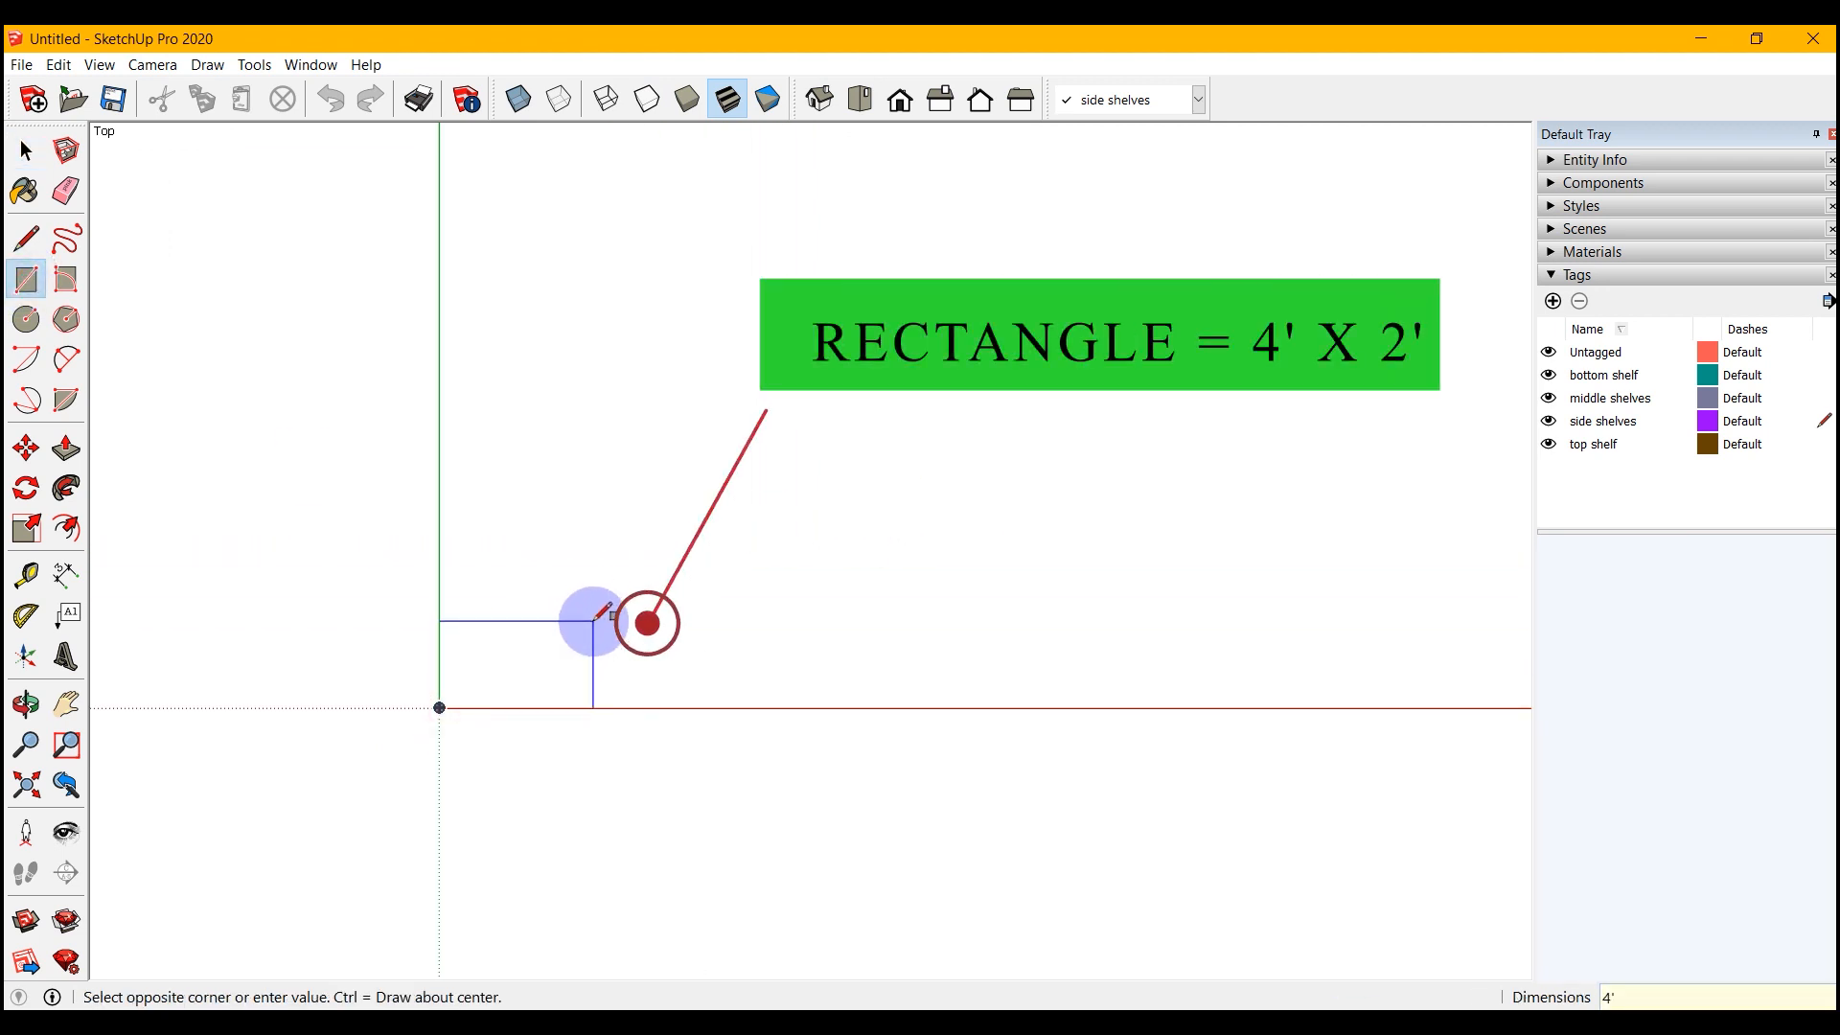
pyautogui.press('Return')
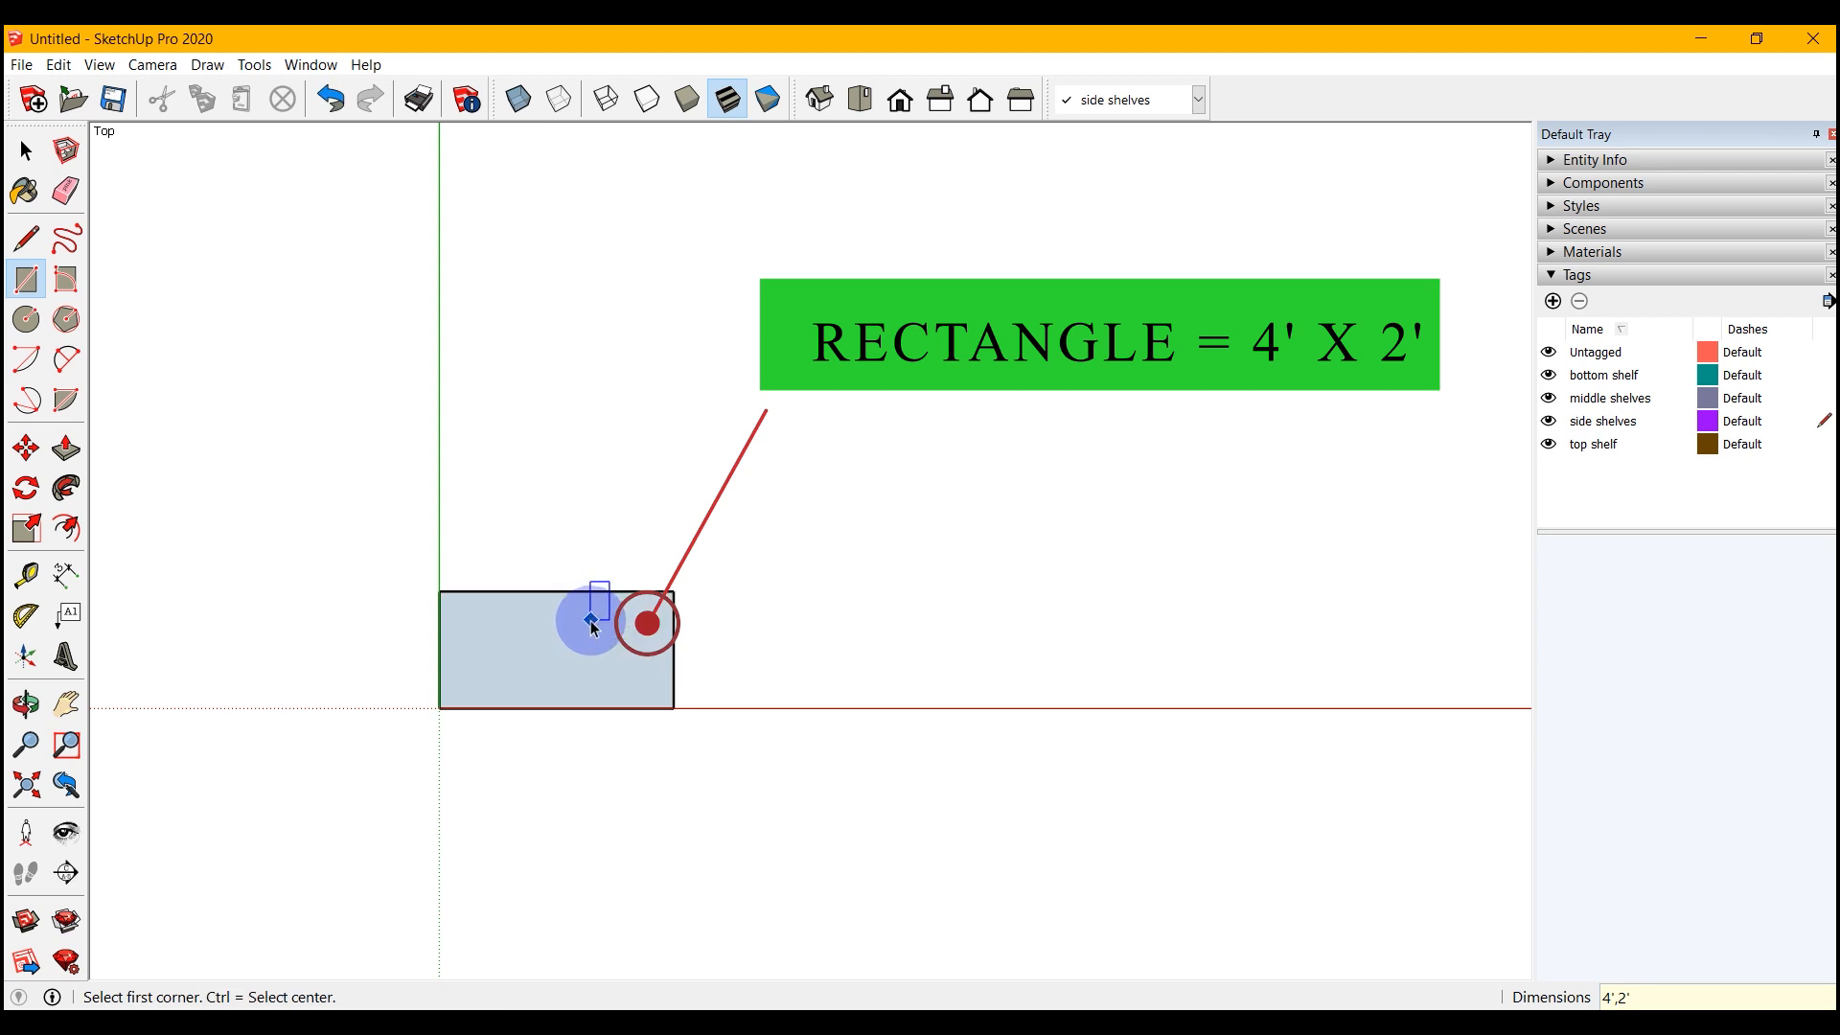
pyautogui.press('space')
# - Place two vertical guides on the rectangle, one about 1' inward from each short edge
pyautogui.scroll(3, 374, 587)
pyautogui.click(26, 575)
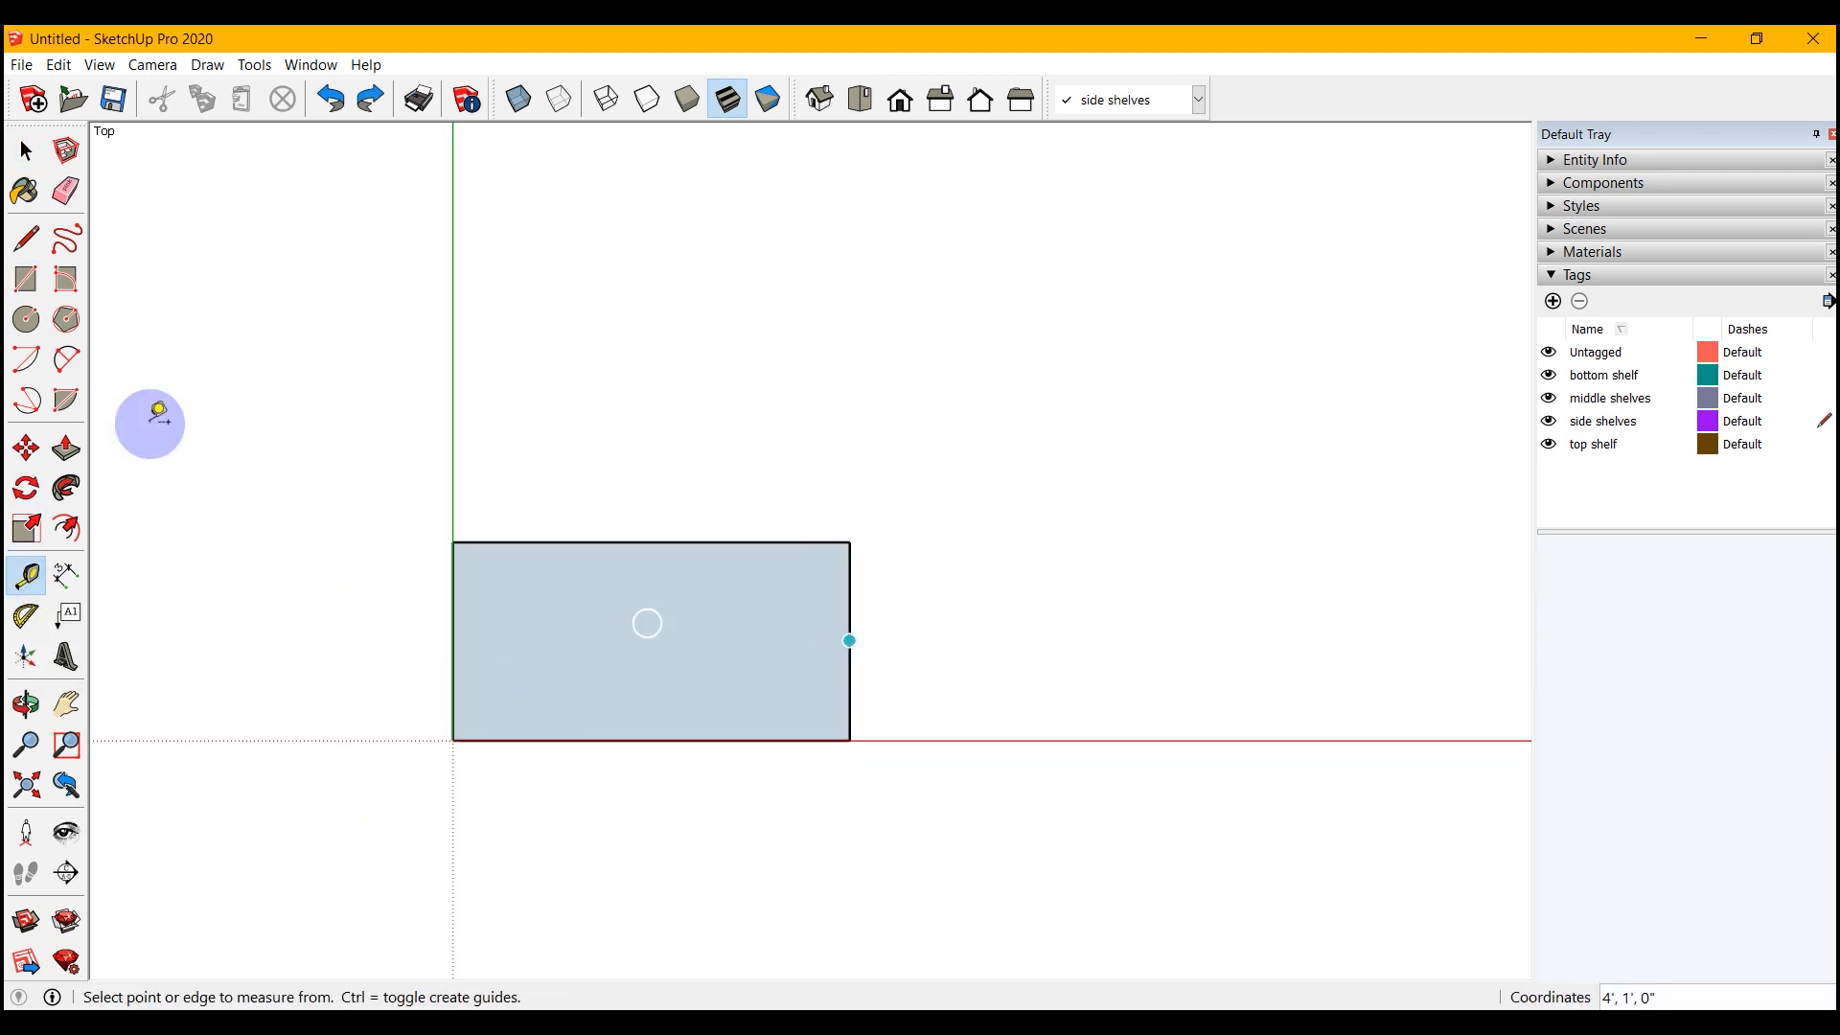
pyautogui.click(452, 611)
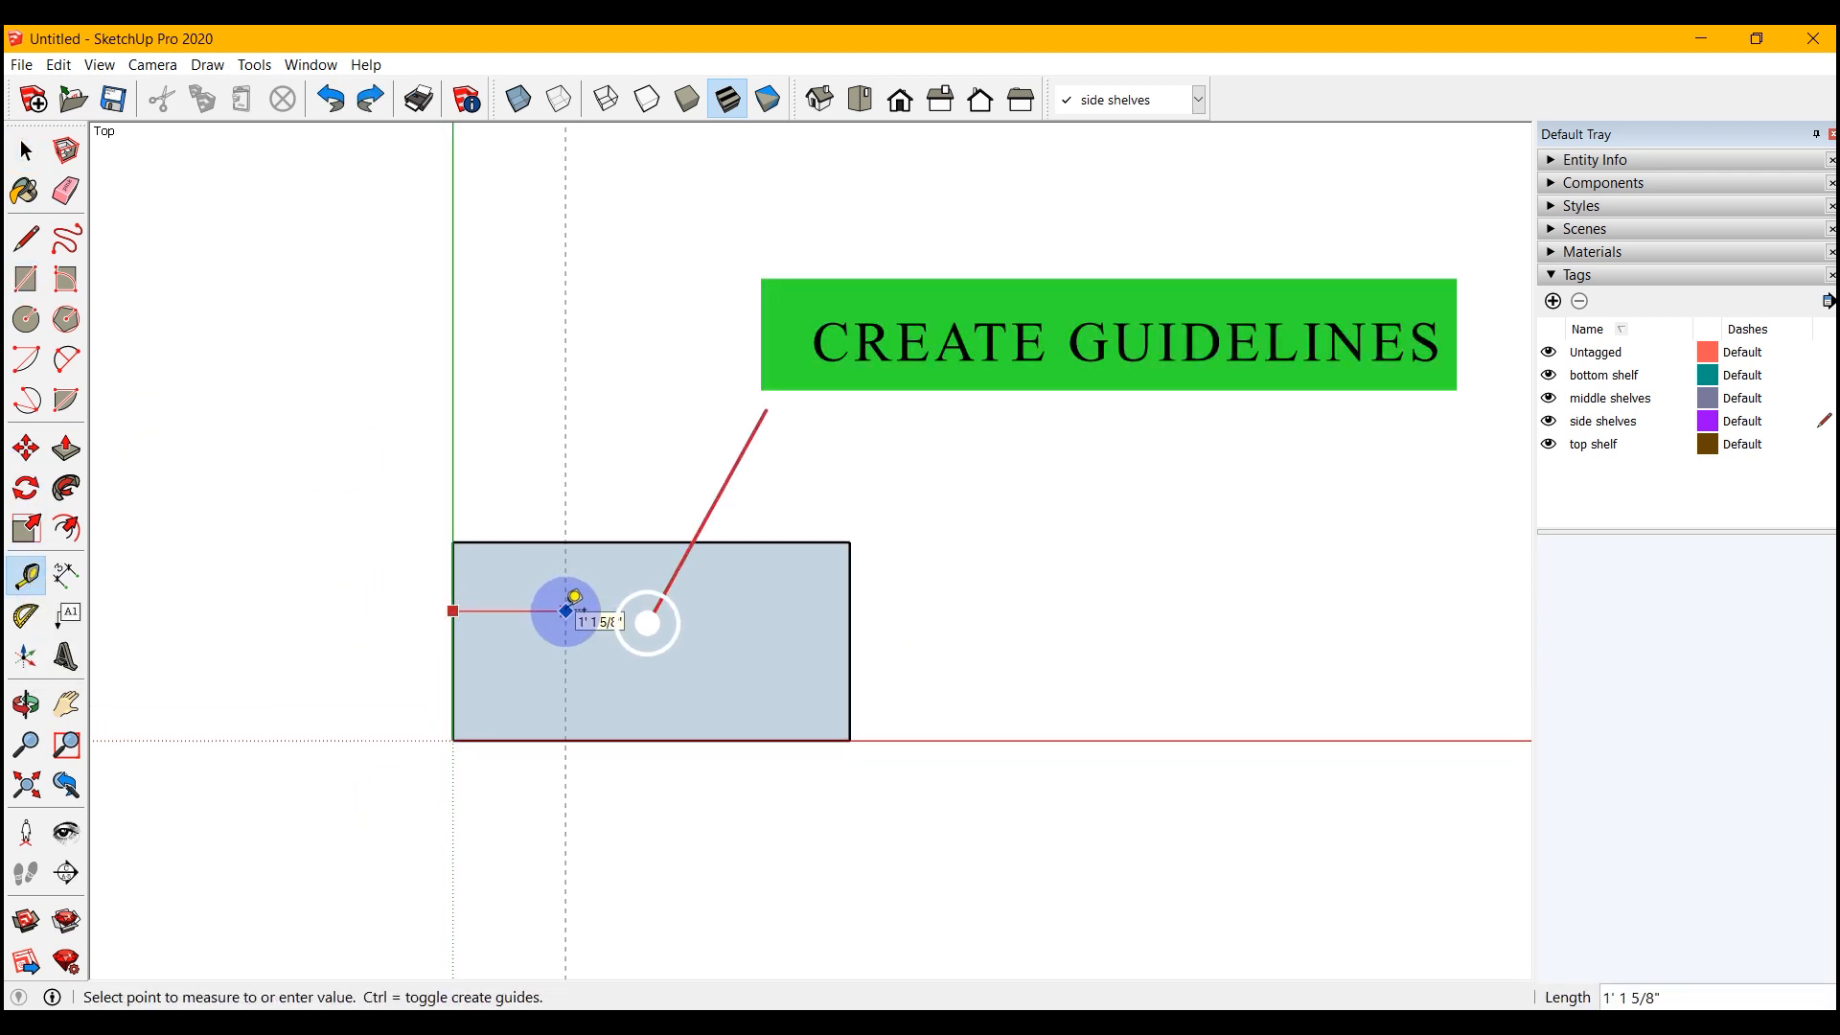
pyautogui.click(552, 610)
pyautogui.click(849, 640)
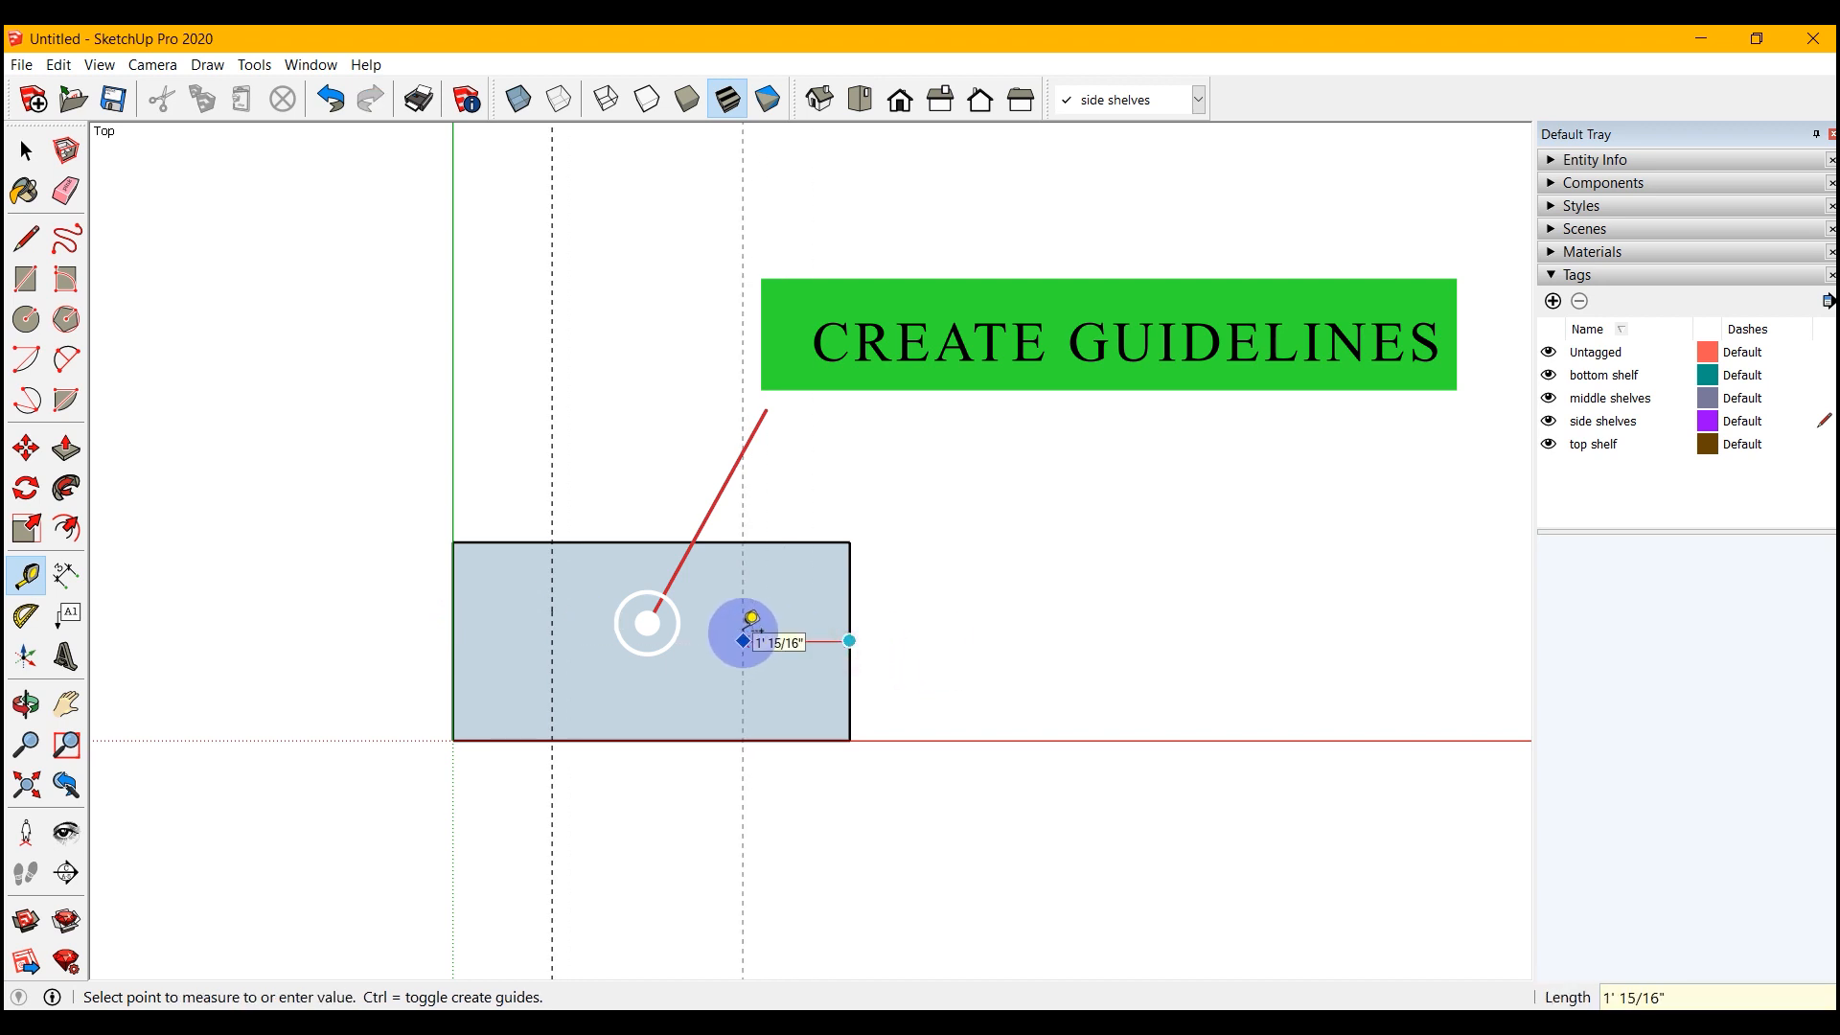
pyautogui.click(751, 640)
# - Add vertical guides 6" inward from the two existing guides and a horizontal guide 6" below the rectangle's upper edge
pyautogui.click(552, 661)
pyautogui.click(602, 661)
pyautogui.click(750, 671)
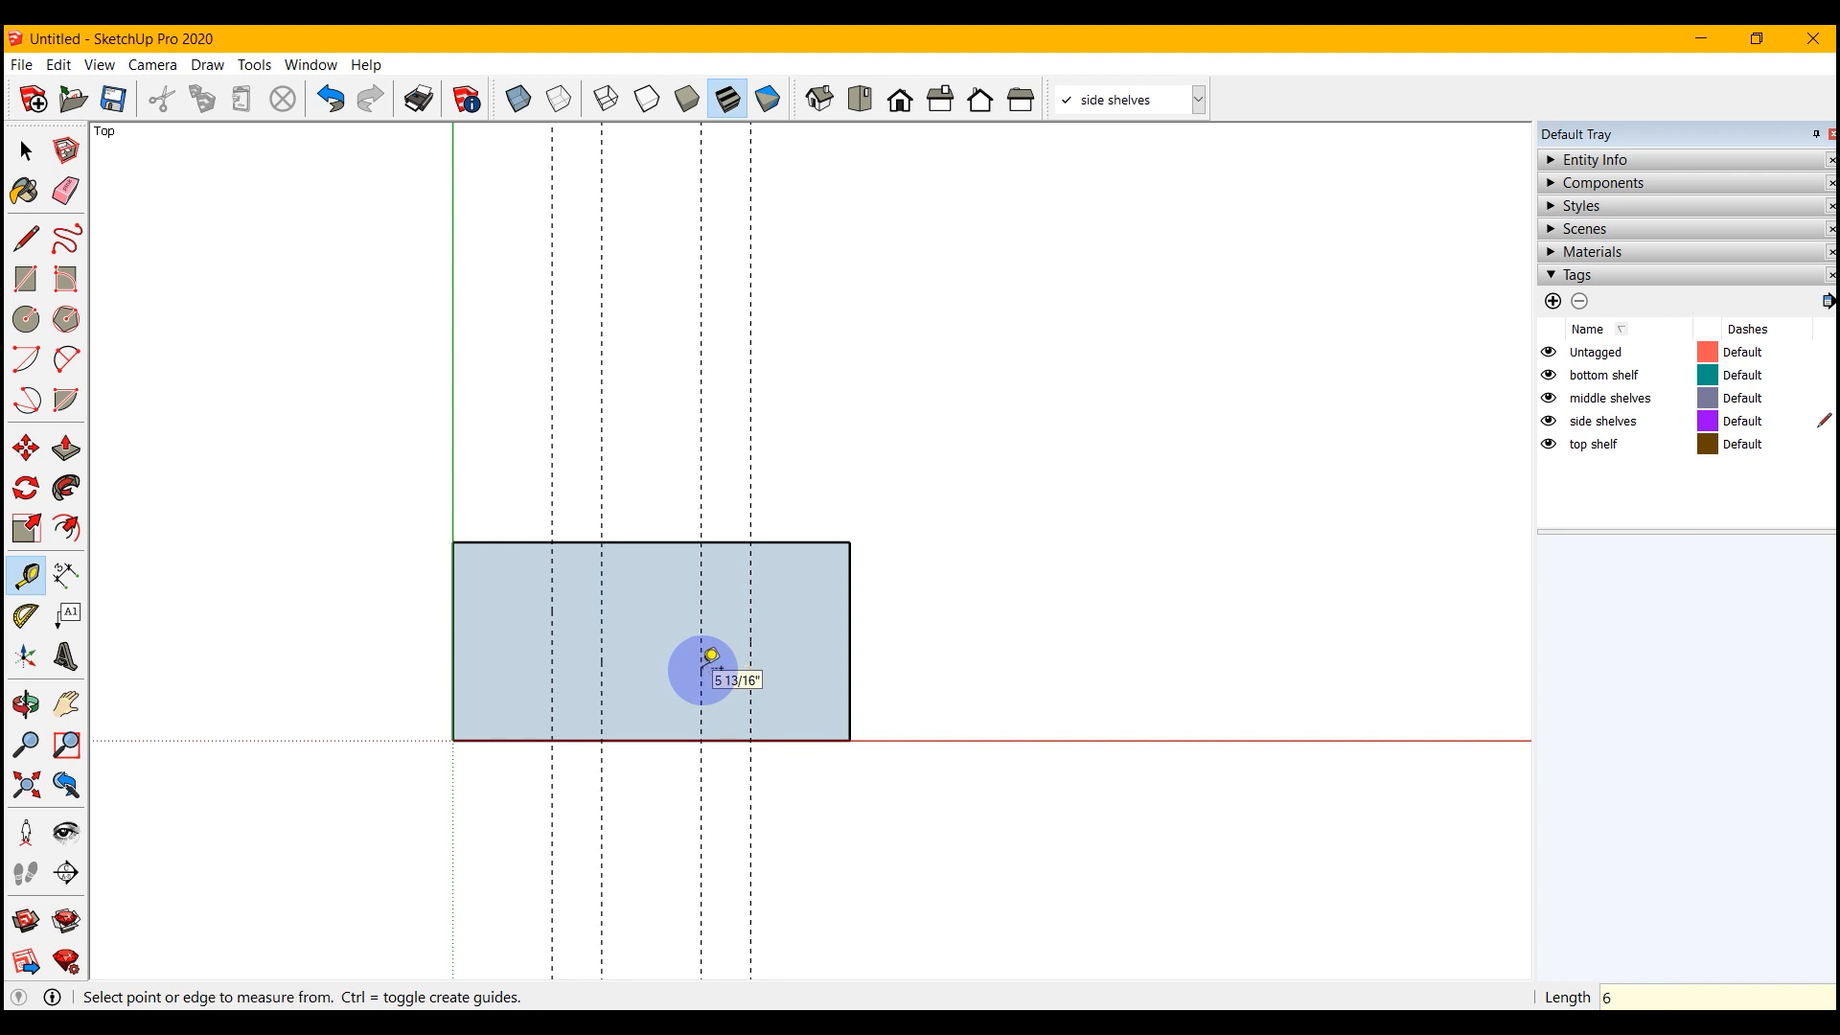
pyautogui.click(651, 543)
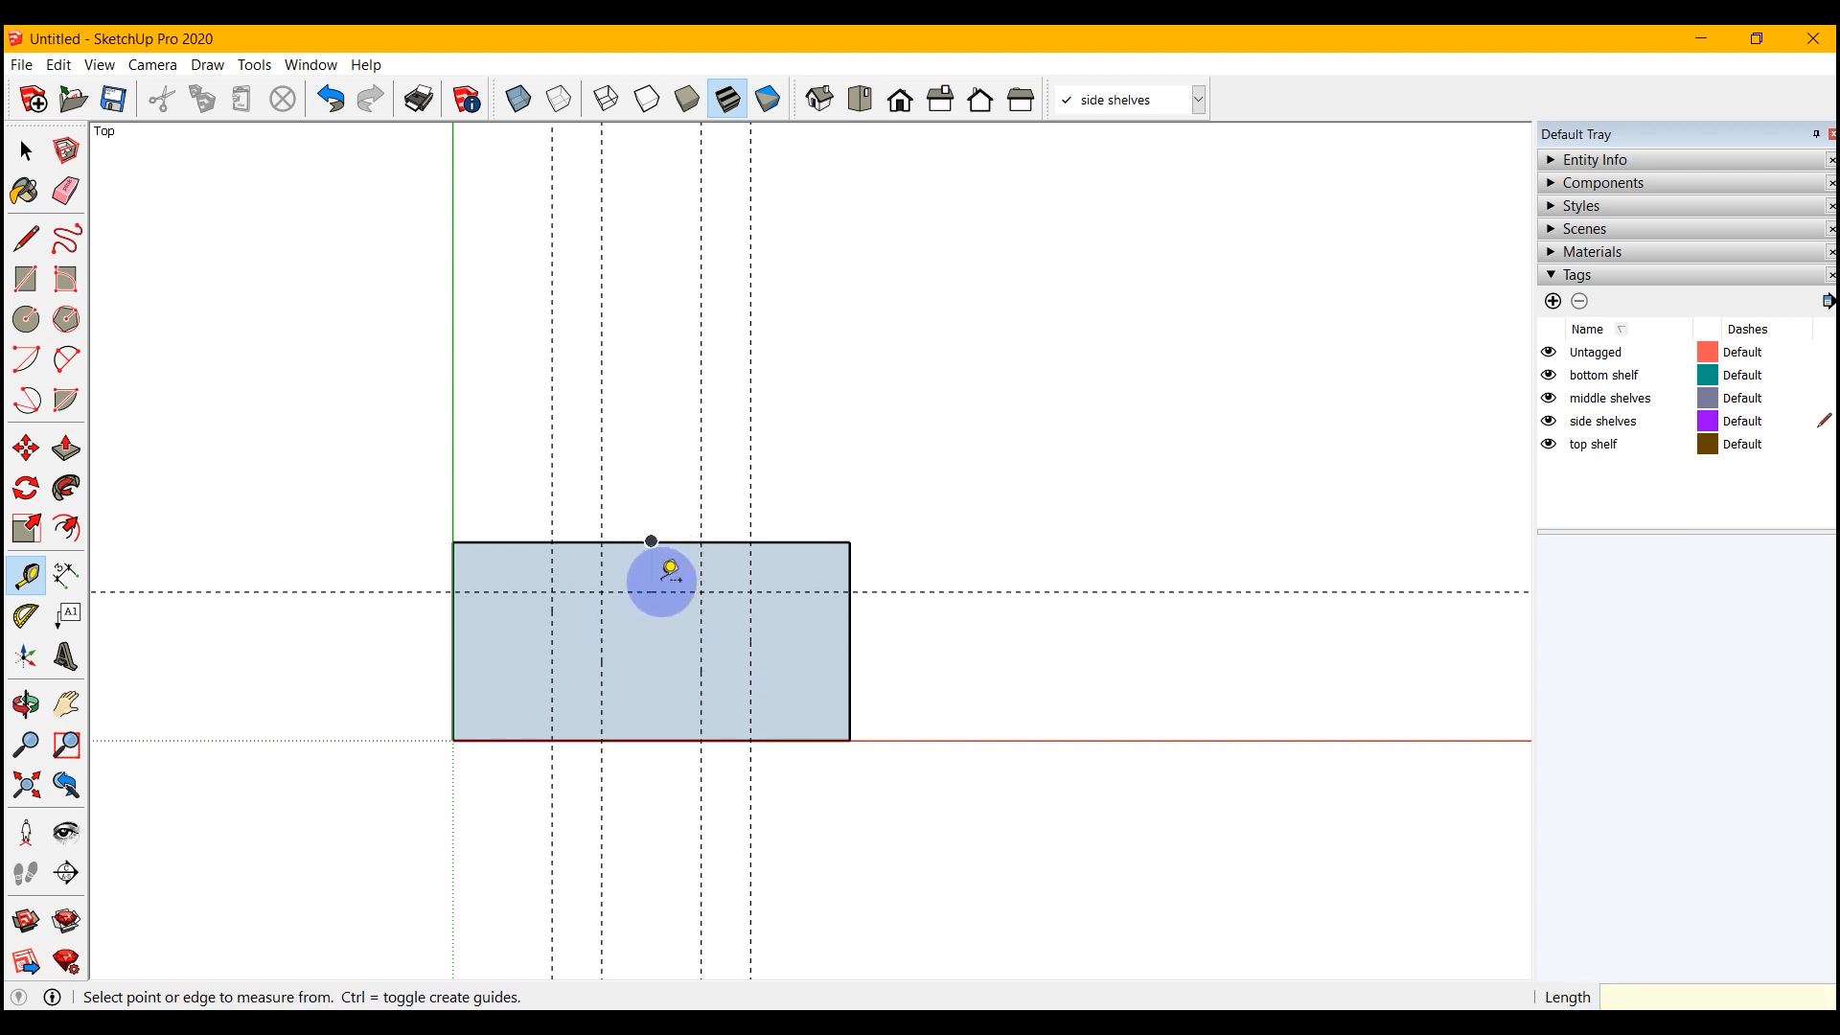
# - Draw two lines joining the upper edge at the first guide, the left edge at the horizontal guide, and the lower edge at the second guide
pyautogui.click(26, 237)
pyautogui.scroll(2, 389, 779)
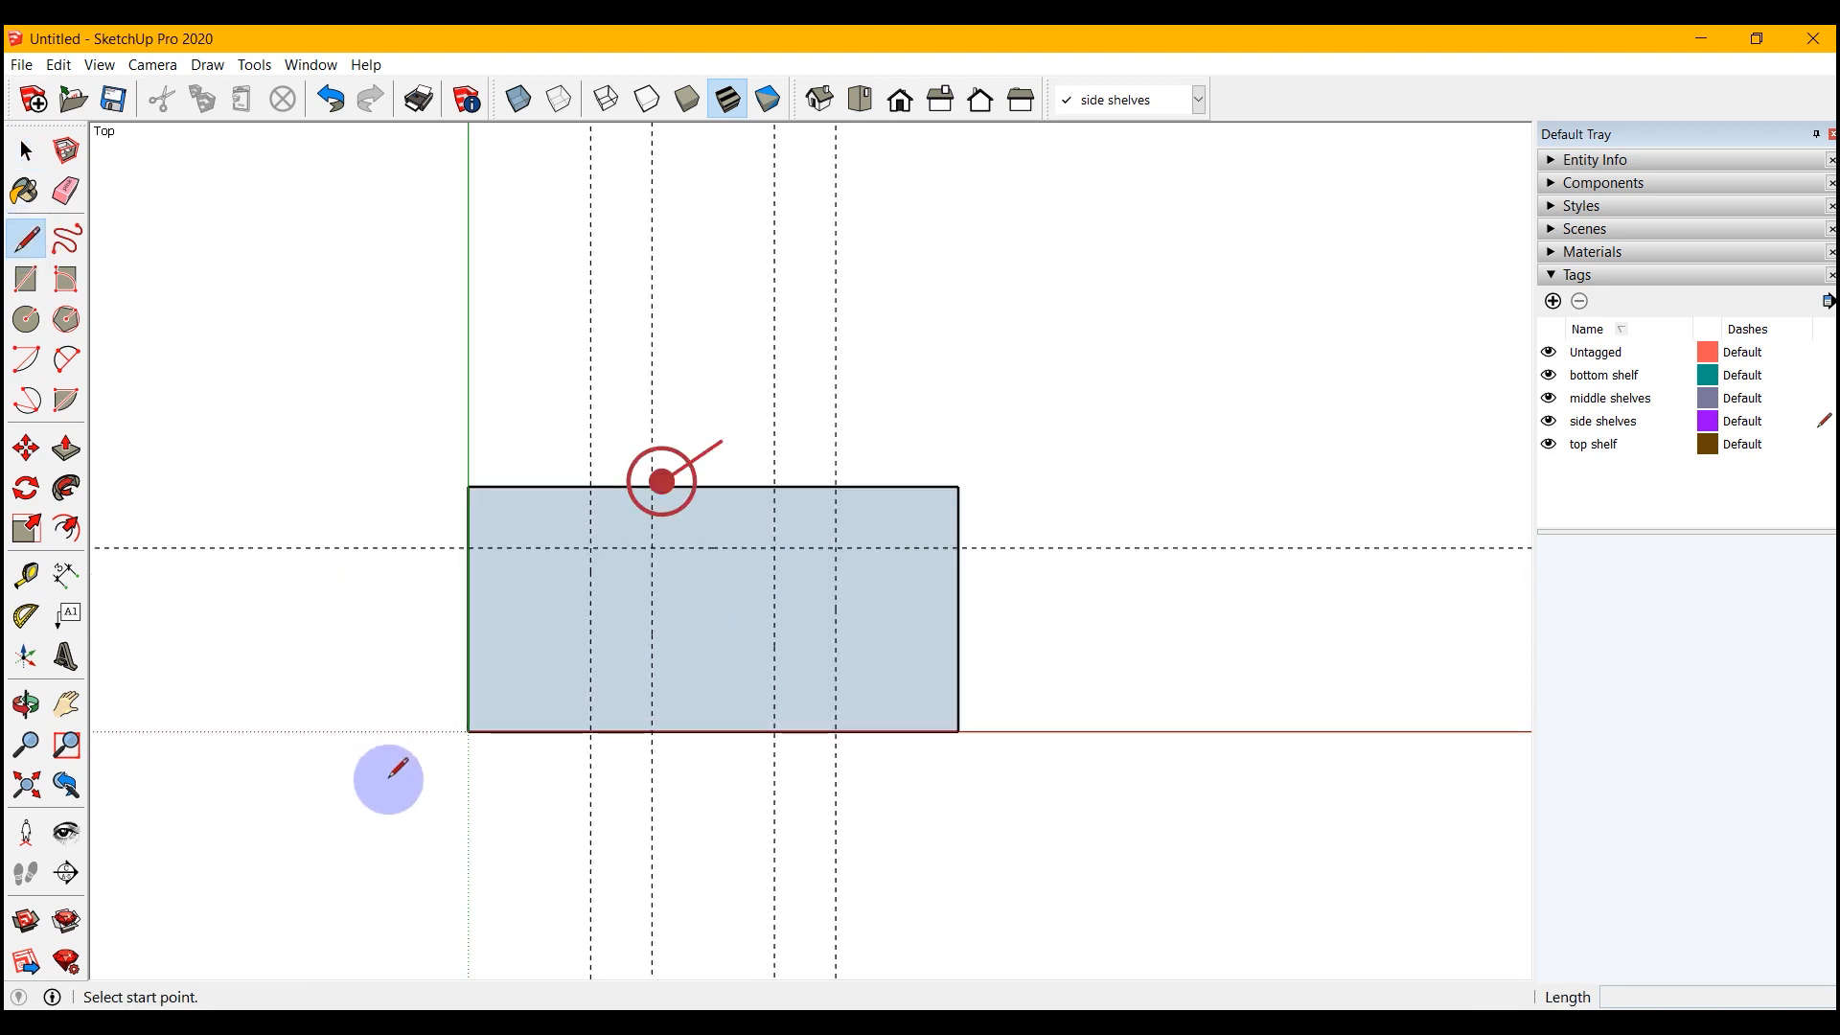
pyautogui.click(592, 487)
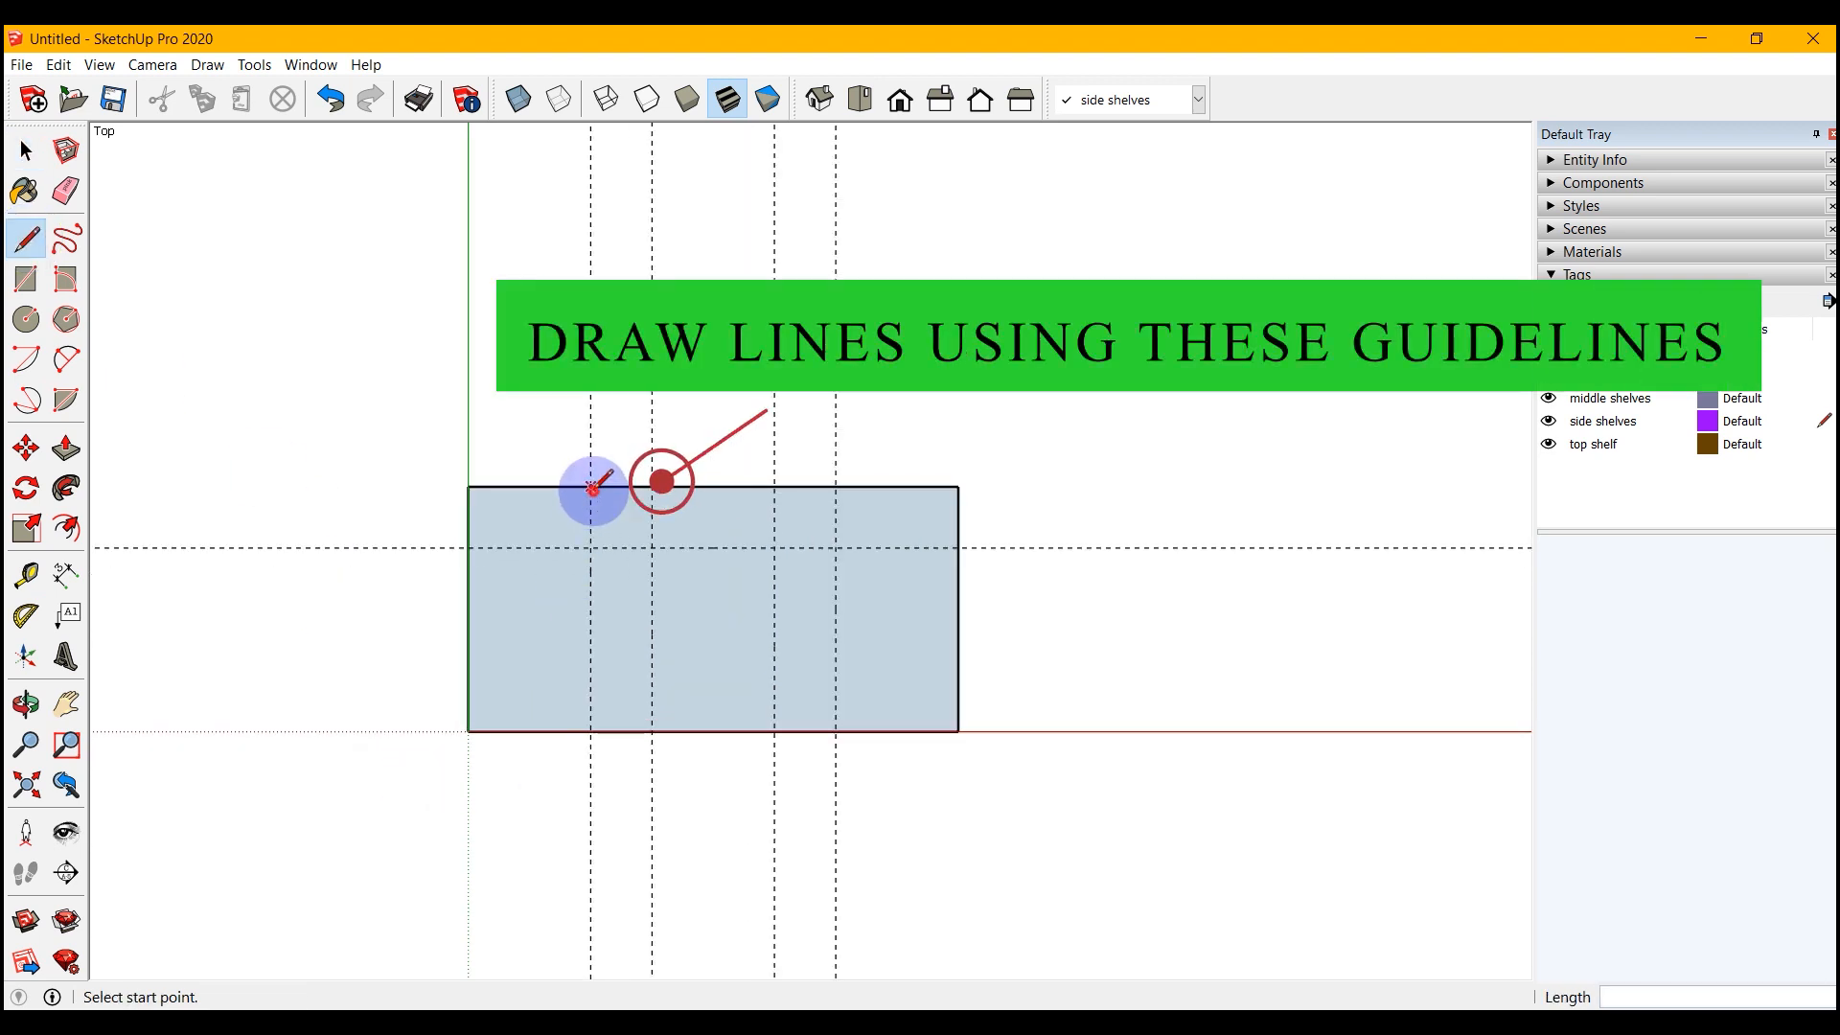
pyautogui.click(468, 547)
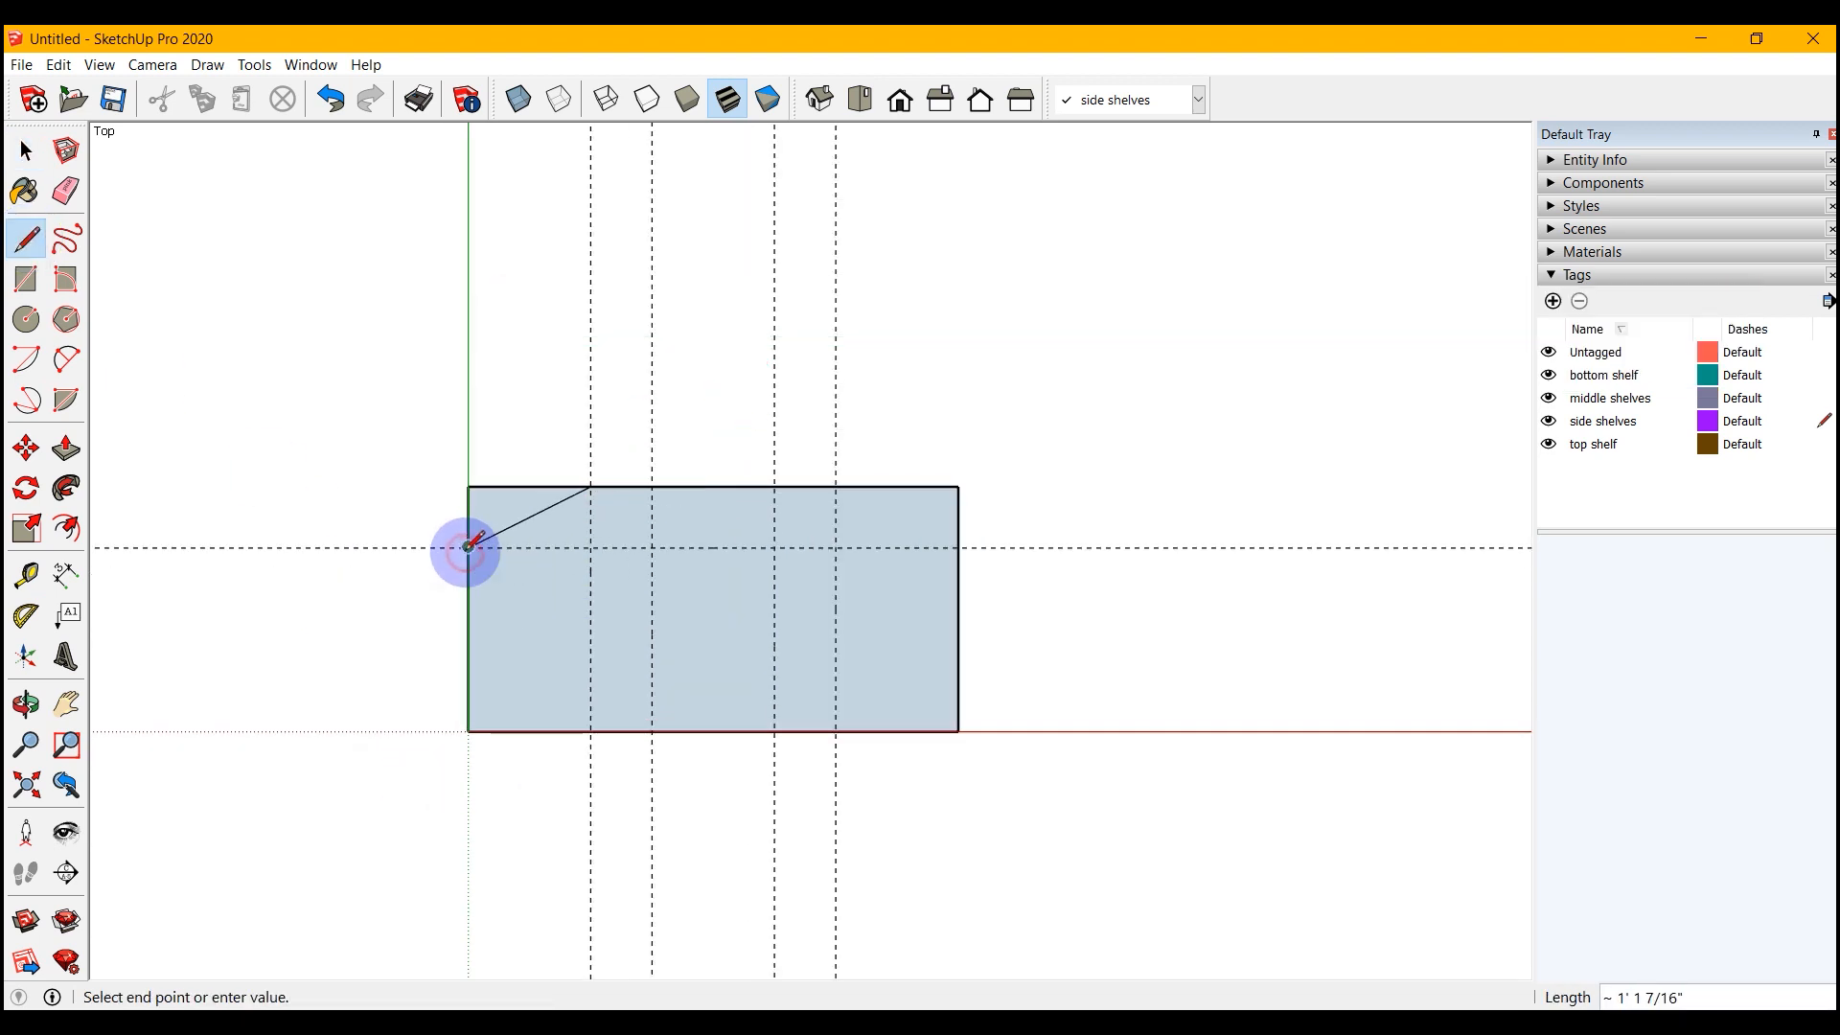
pyautogui.click(652, 731)
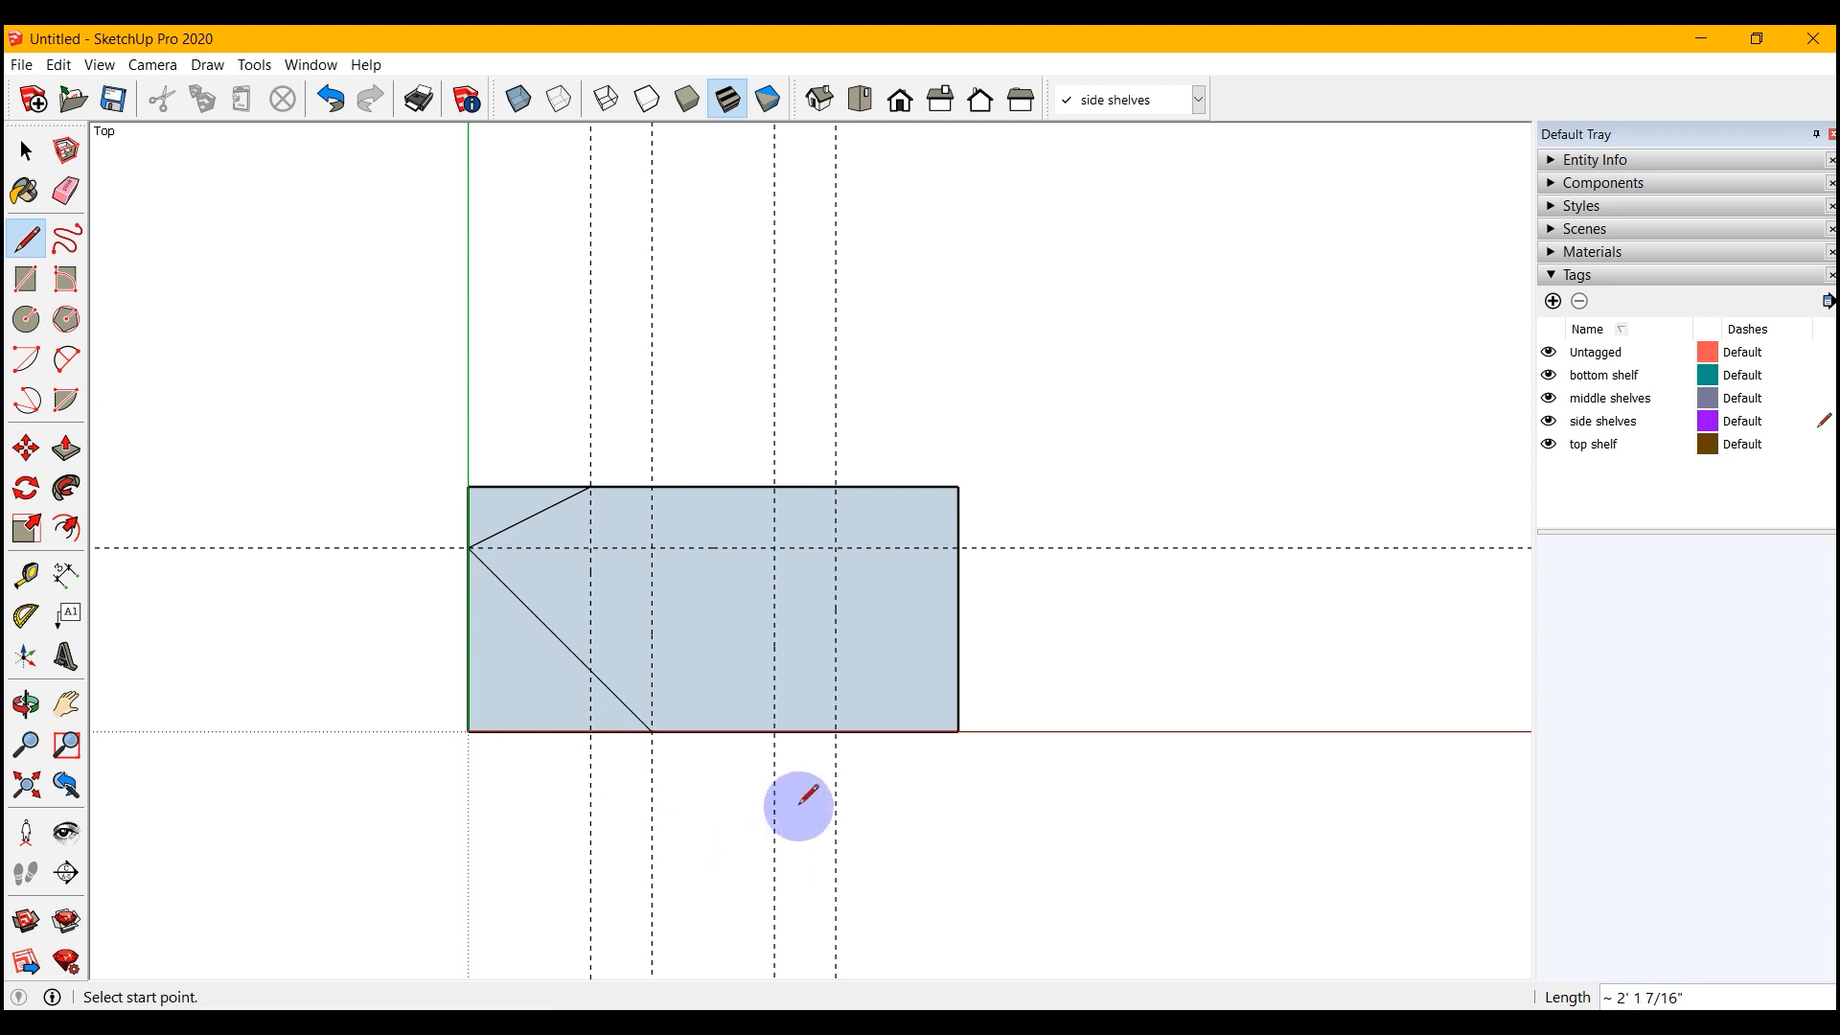
# - Draw the mirrored pair of lines from the lower edge at the third guide via the right edge to the upper edge at the fourth guide
pyautogui.click(774, 731)
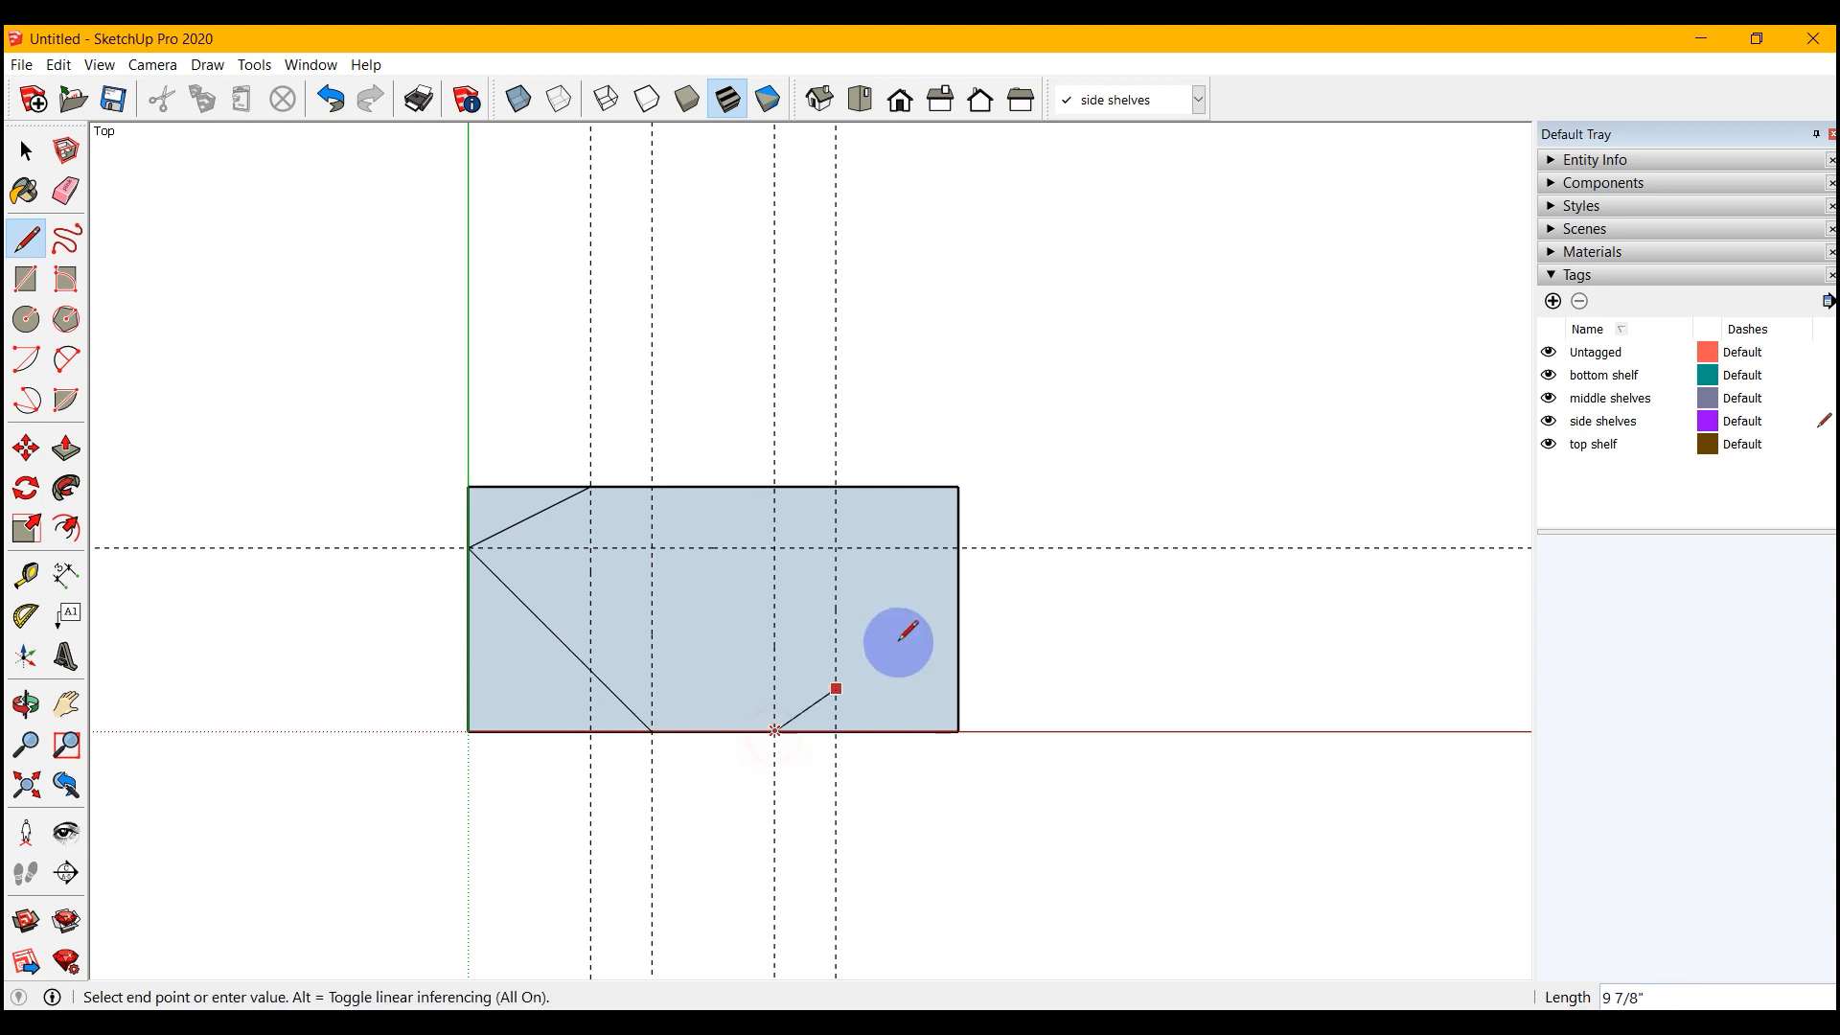
pyautogui.click(958, 547)
pyautogui.click(958, 547)
pyautogui.click(837, 487)
pyautogui.press('space')
# - Delete the four corner triangles outside the diagonal lines and all the guides, leaving only the hexagonal face
pyautogui.moveTo(486, 456); pyautogui.dragTo(440, 514)
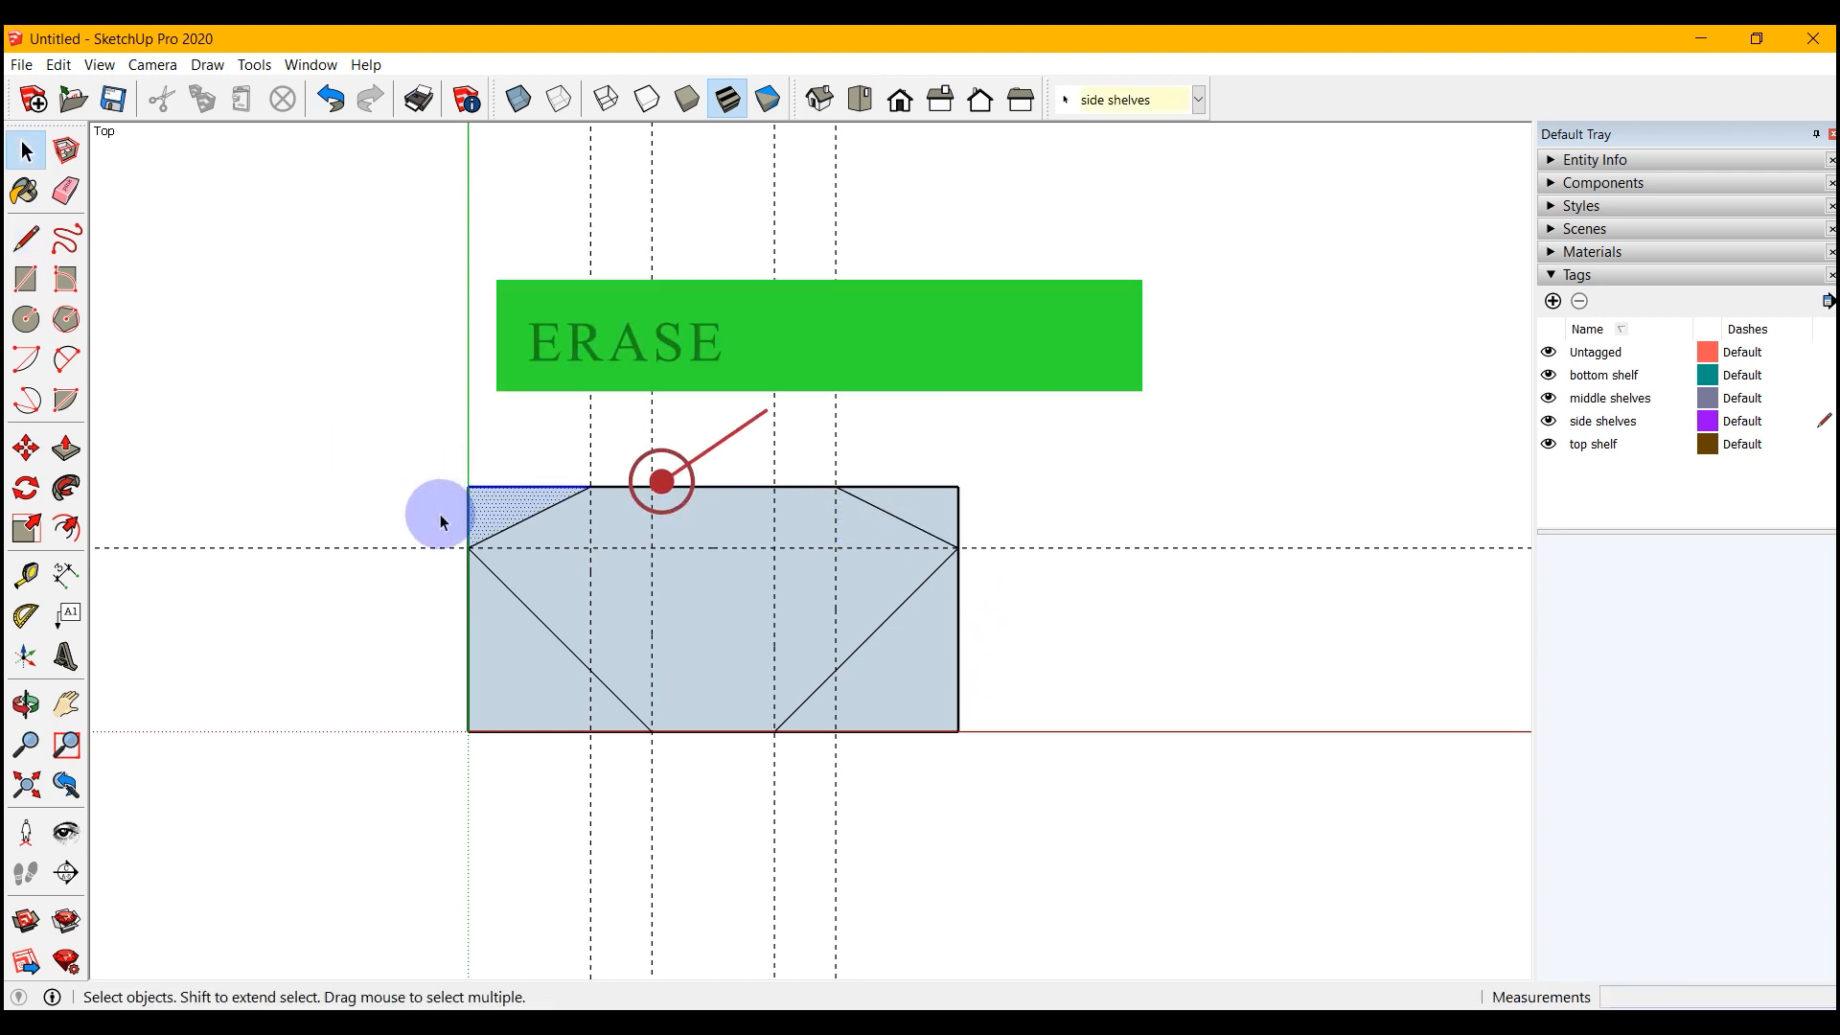
pyautogui.click(66, 189)
pyautogui.moveTo(998, 451); pyautogui.dragTo(936, 502)
pyautogui.press('Delete')
pyautogui.moveTo(968, 722); pyautogui.dragTo(916, 805)
pyautogui.press('Delete')
pyautogui.moveTo(541, 774); pyautogui.dragTo(362, 658)
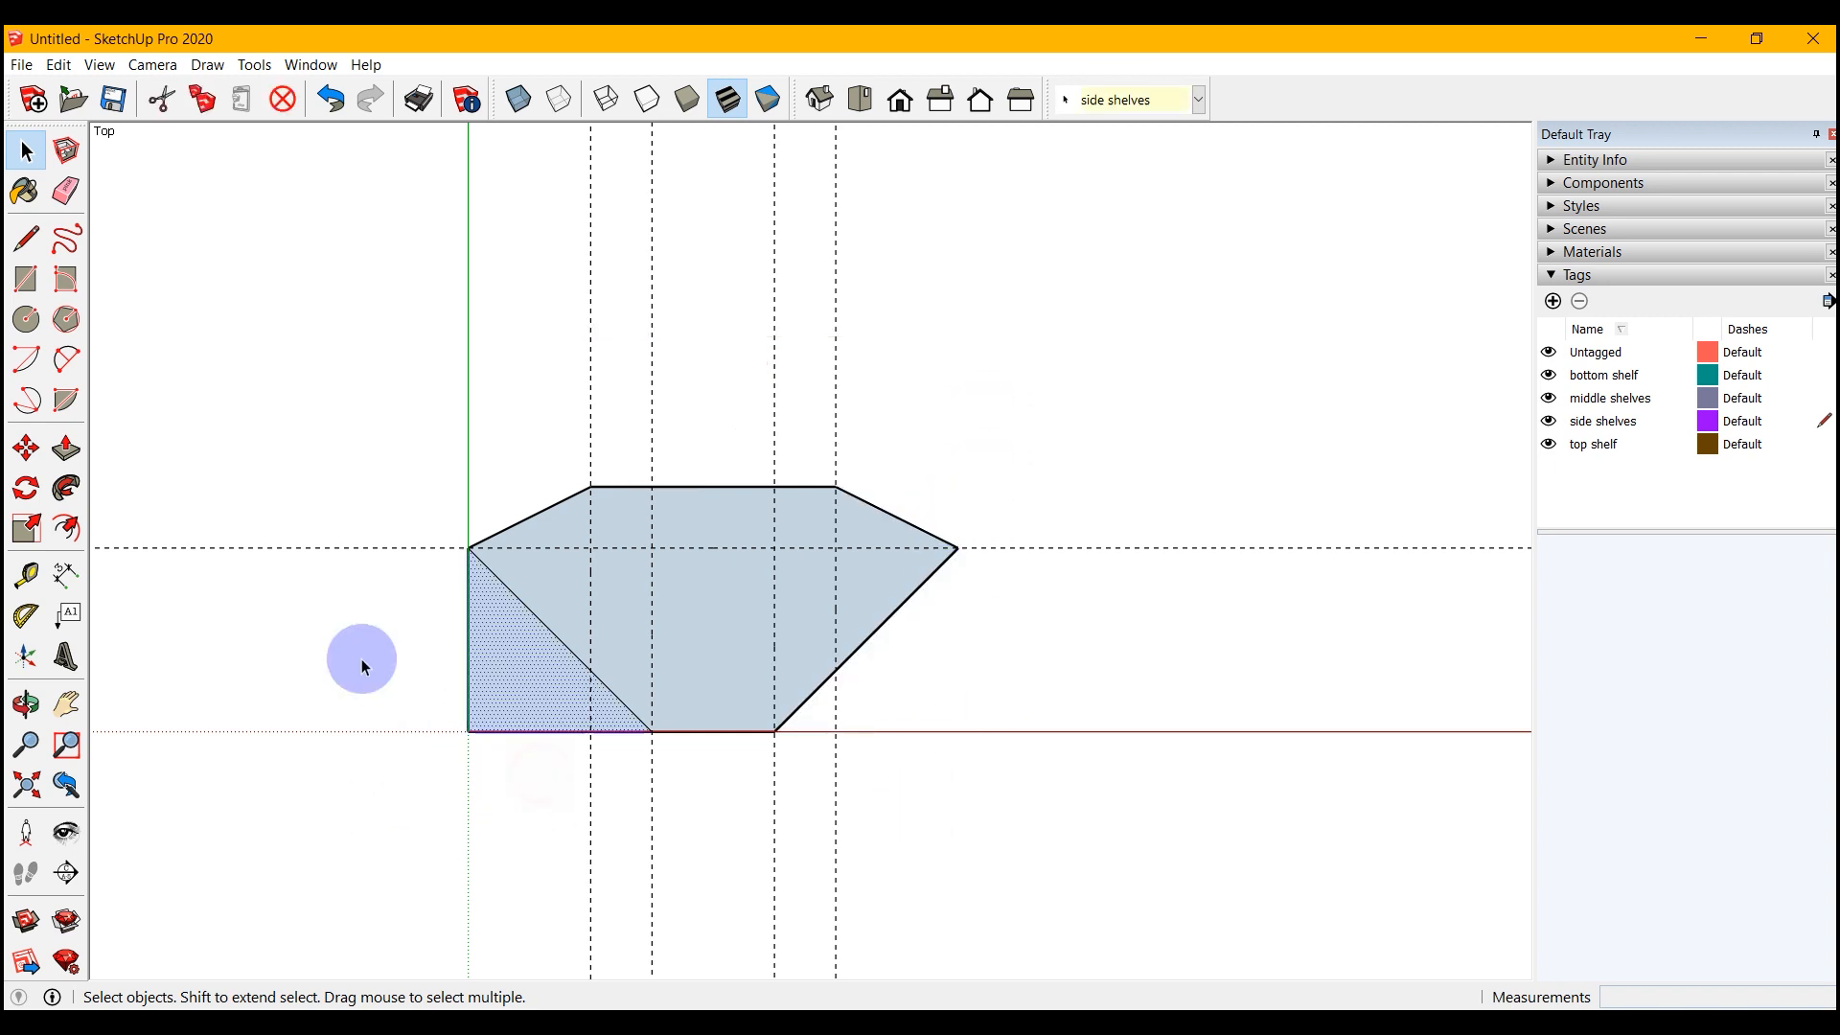
pyautogui.press('Delete')
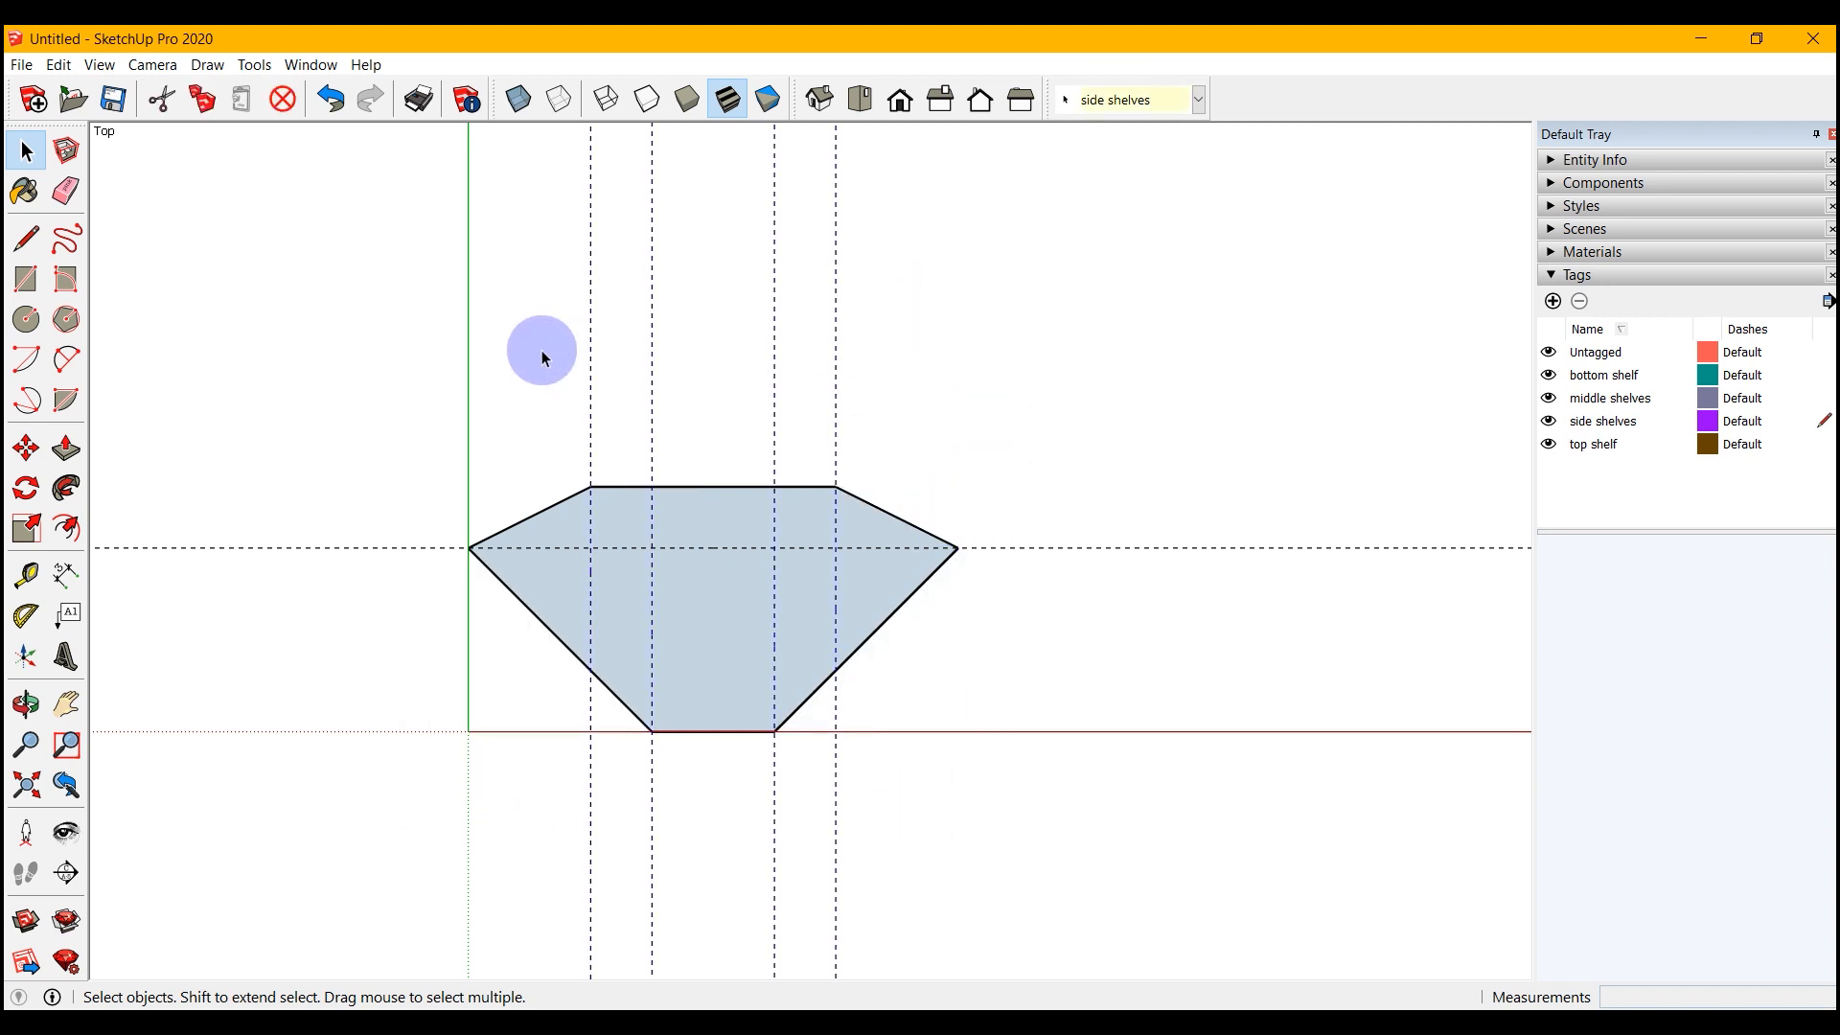
pyautogui.press('Delete')
# - Copy the whole hexagon about 8' 9" along the red axis
pyautogui.scroll(-3, 332, 711)
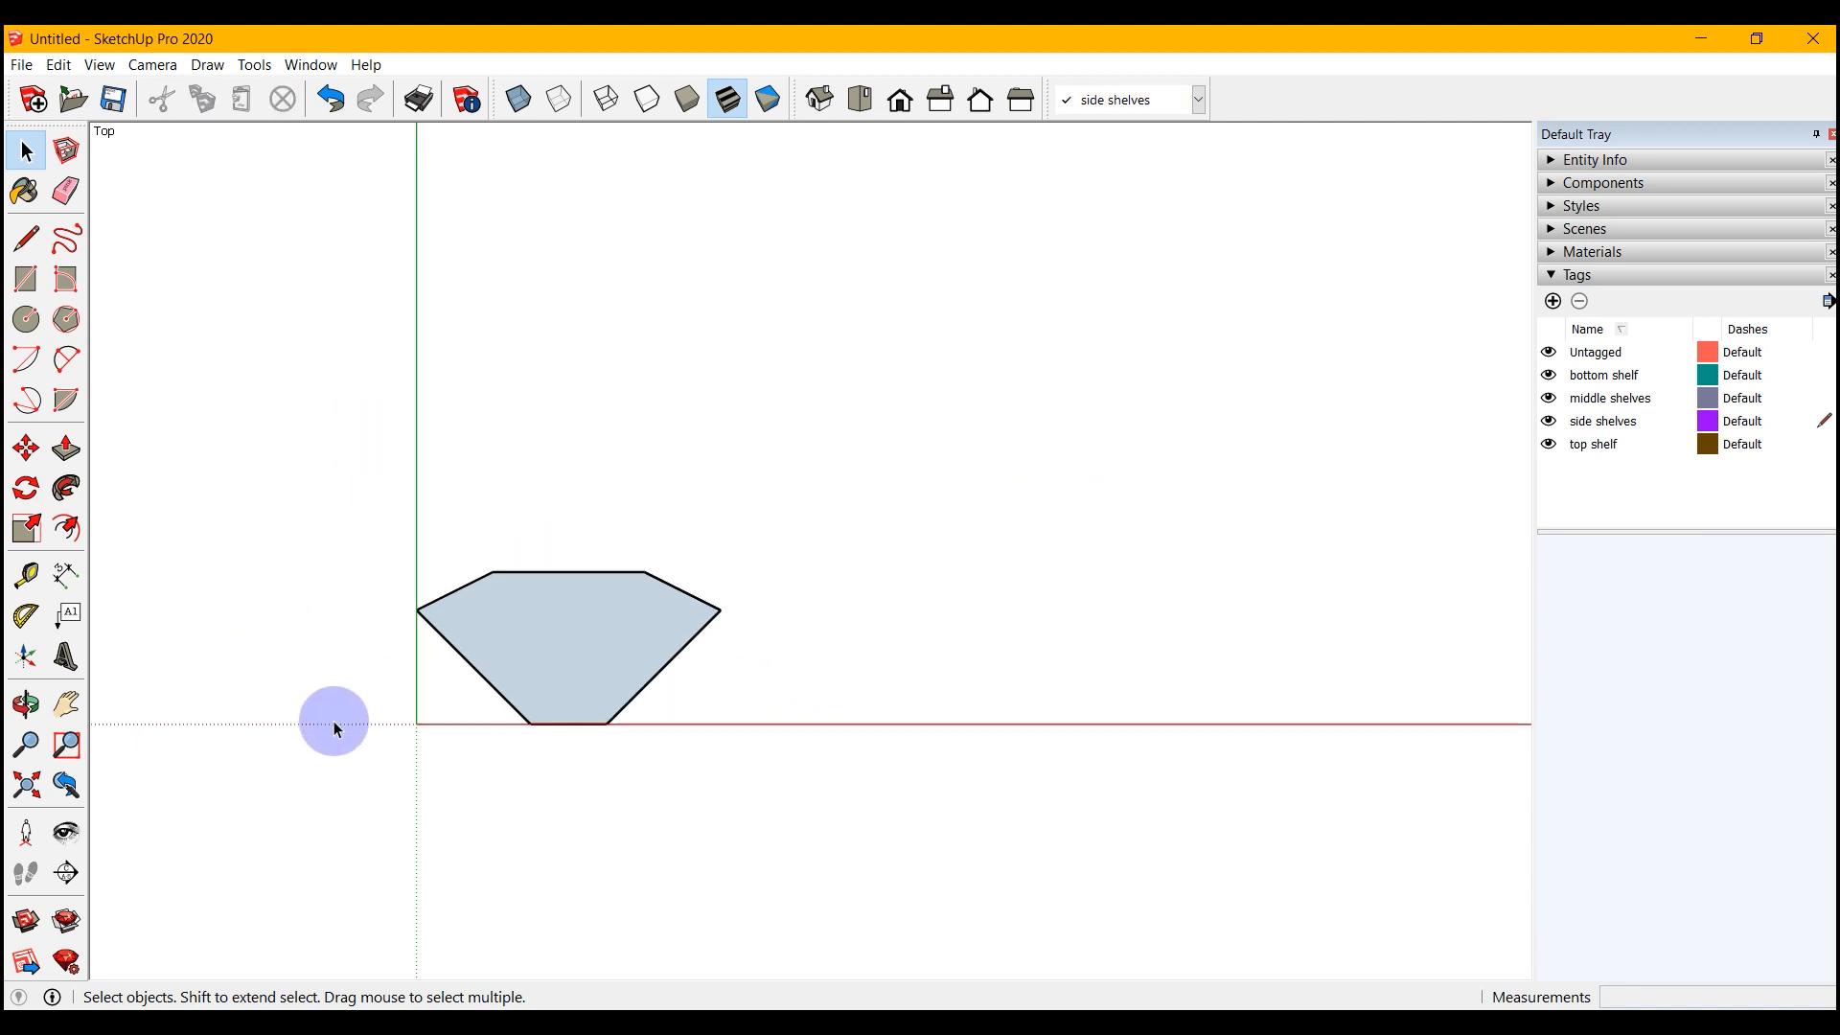
pyautogui.scroll(-1, 334, 720)
pyautogui.hotkey('ctrl', 'a')
pyautogui.press('m')
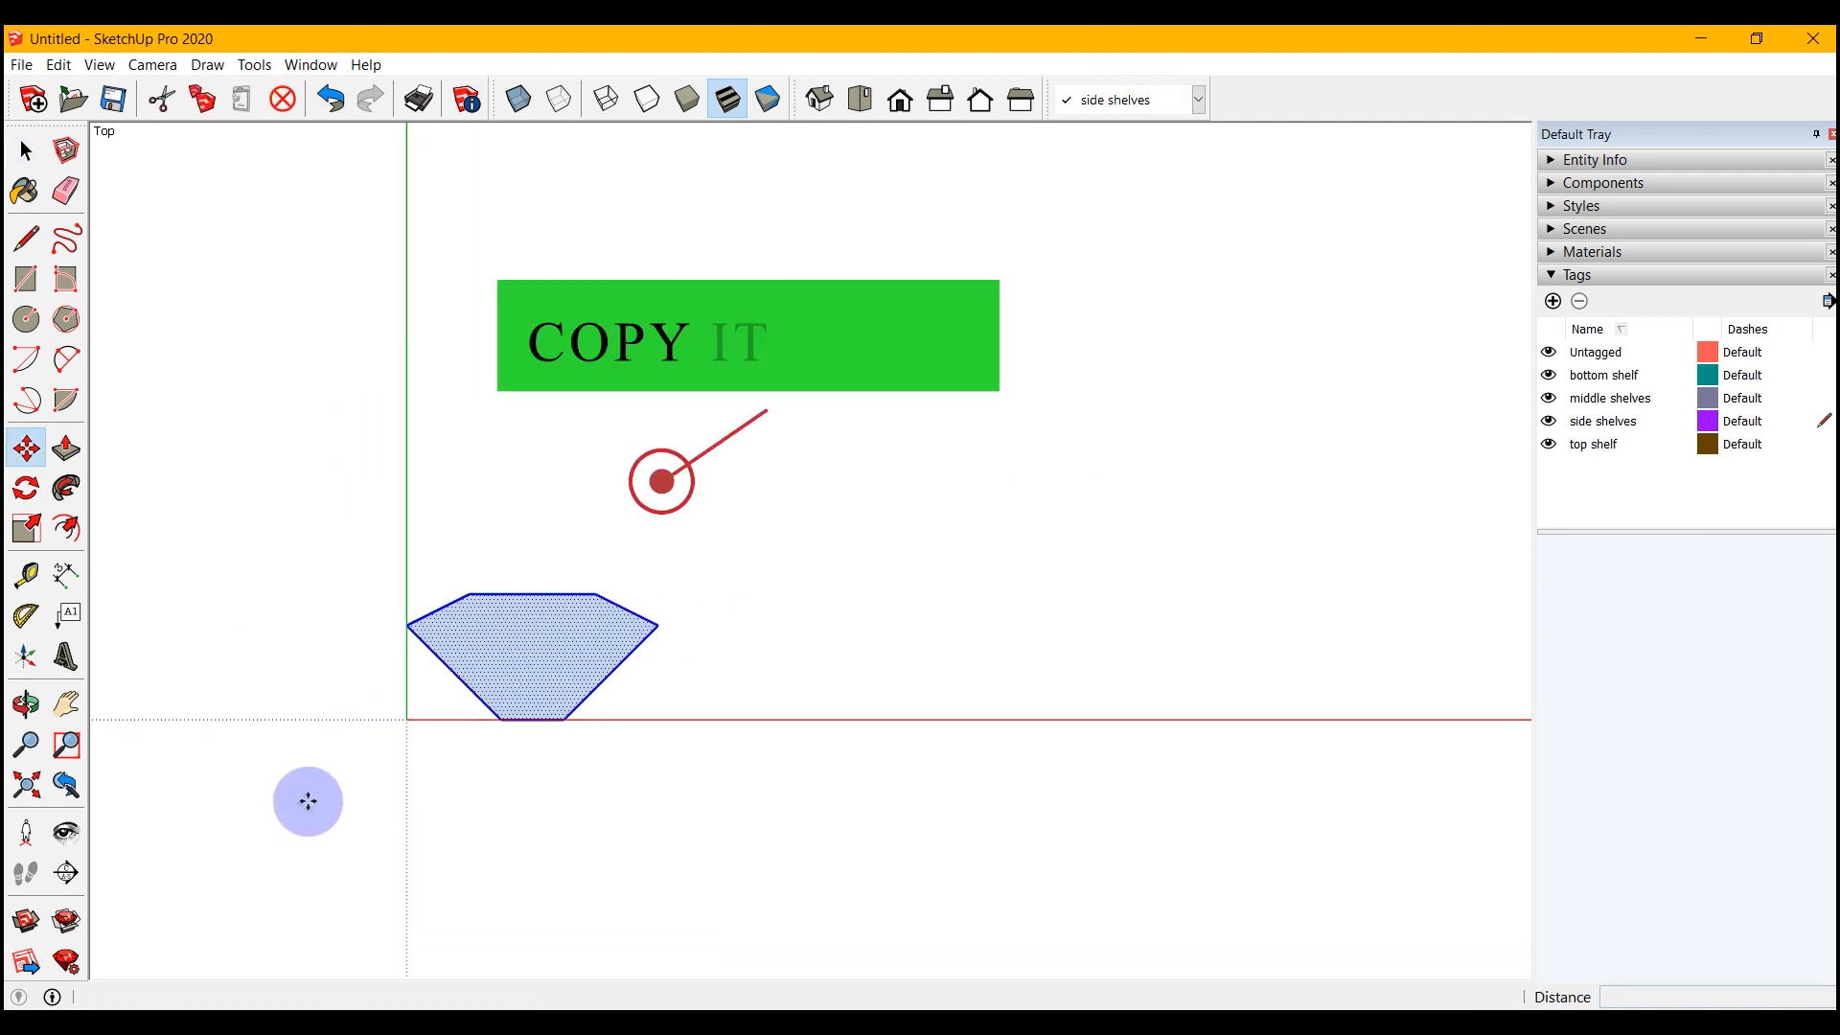
pyautogui.press('ctrl')
pyautogui.click(531, 650)
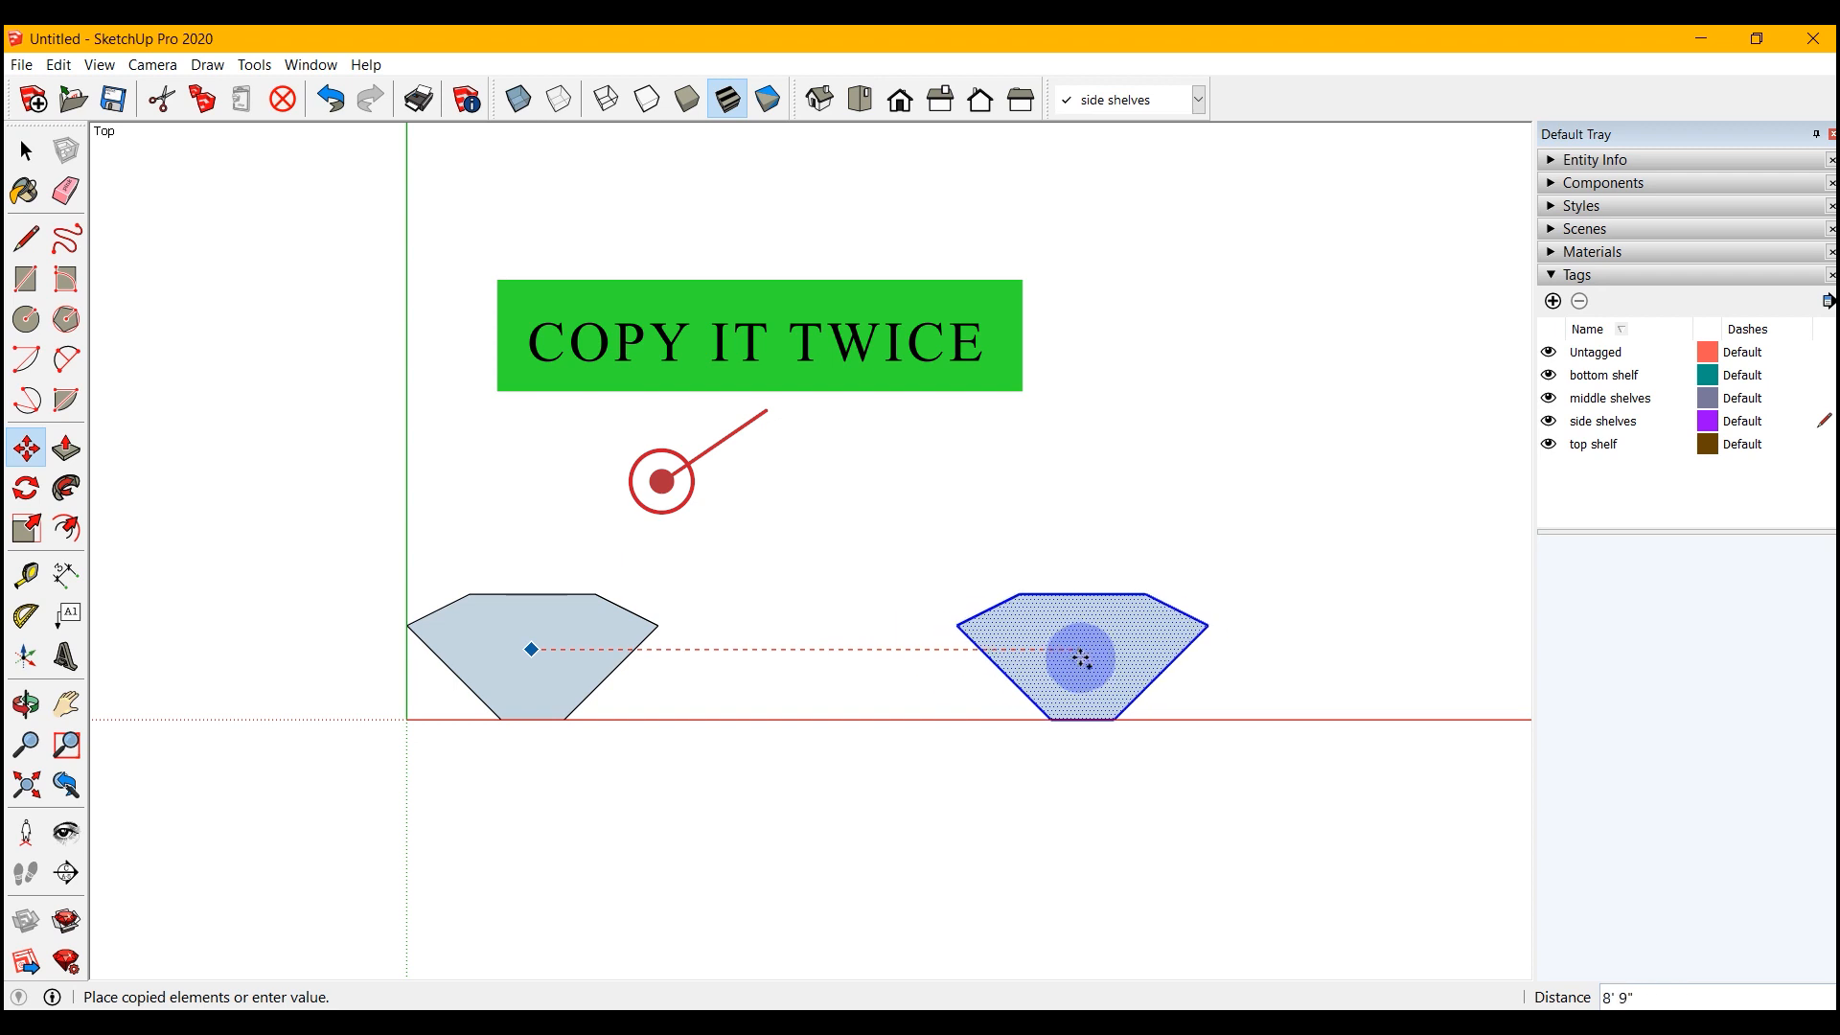
pyautogui.click(1078, 653)
# - Place a second copy of the hexagon farther along the red axis, spaced similarly to the first copy
pyautogui.scroll(-3, 958, 719)
pyautogui.scroll(3, 1126, 724)
pyautogui.scroll(-1, 1175, 724)
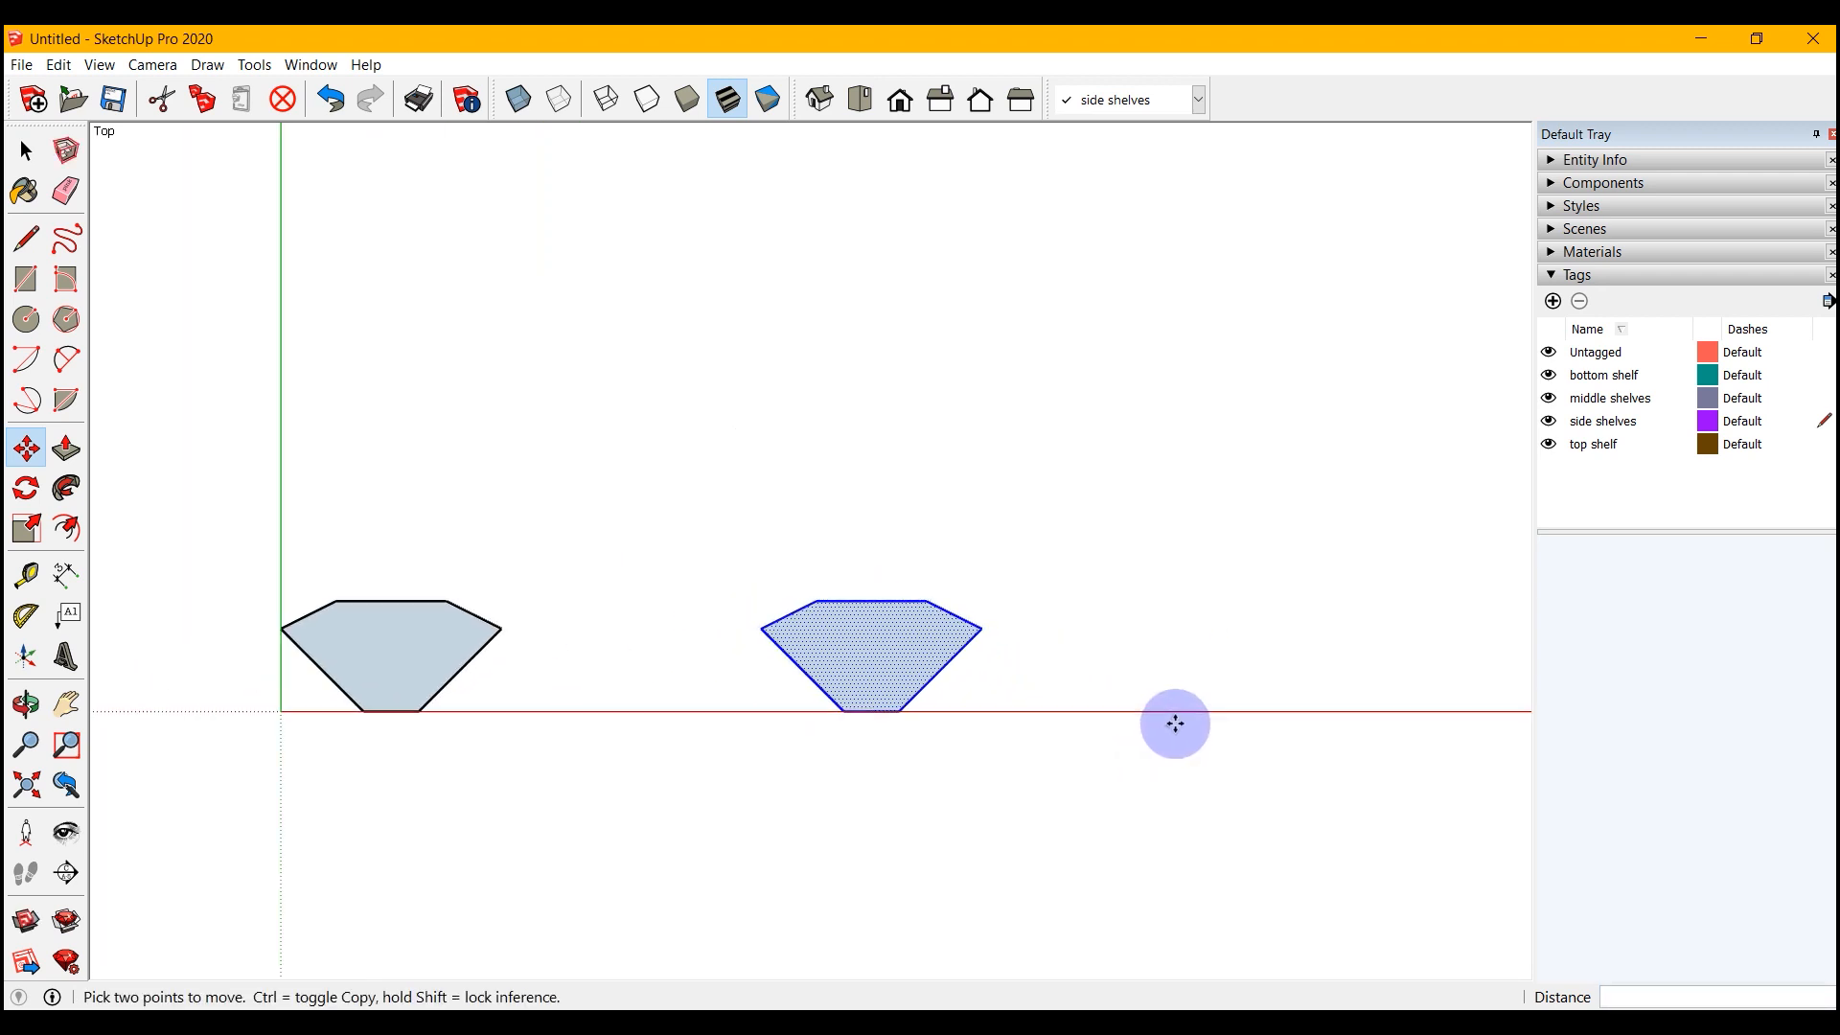
pyautogui.press('ctrl')
pyautogui.click(873, 652)
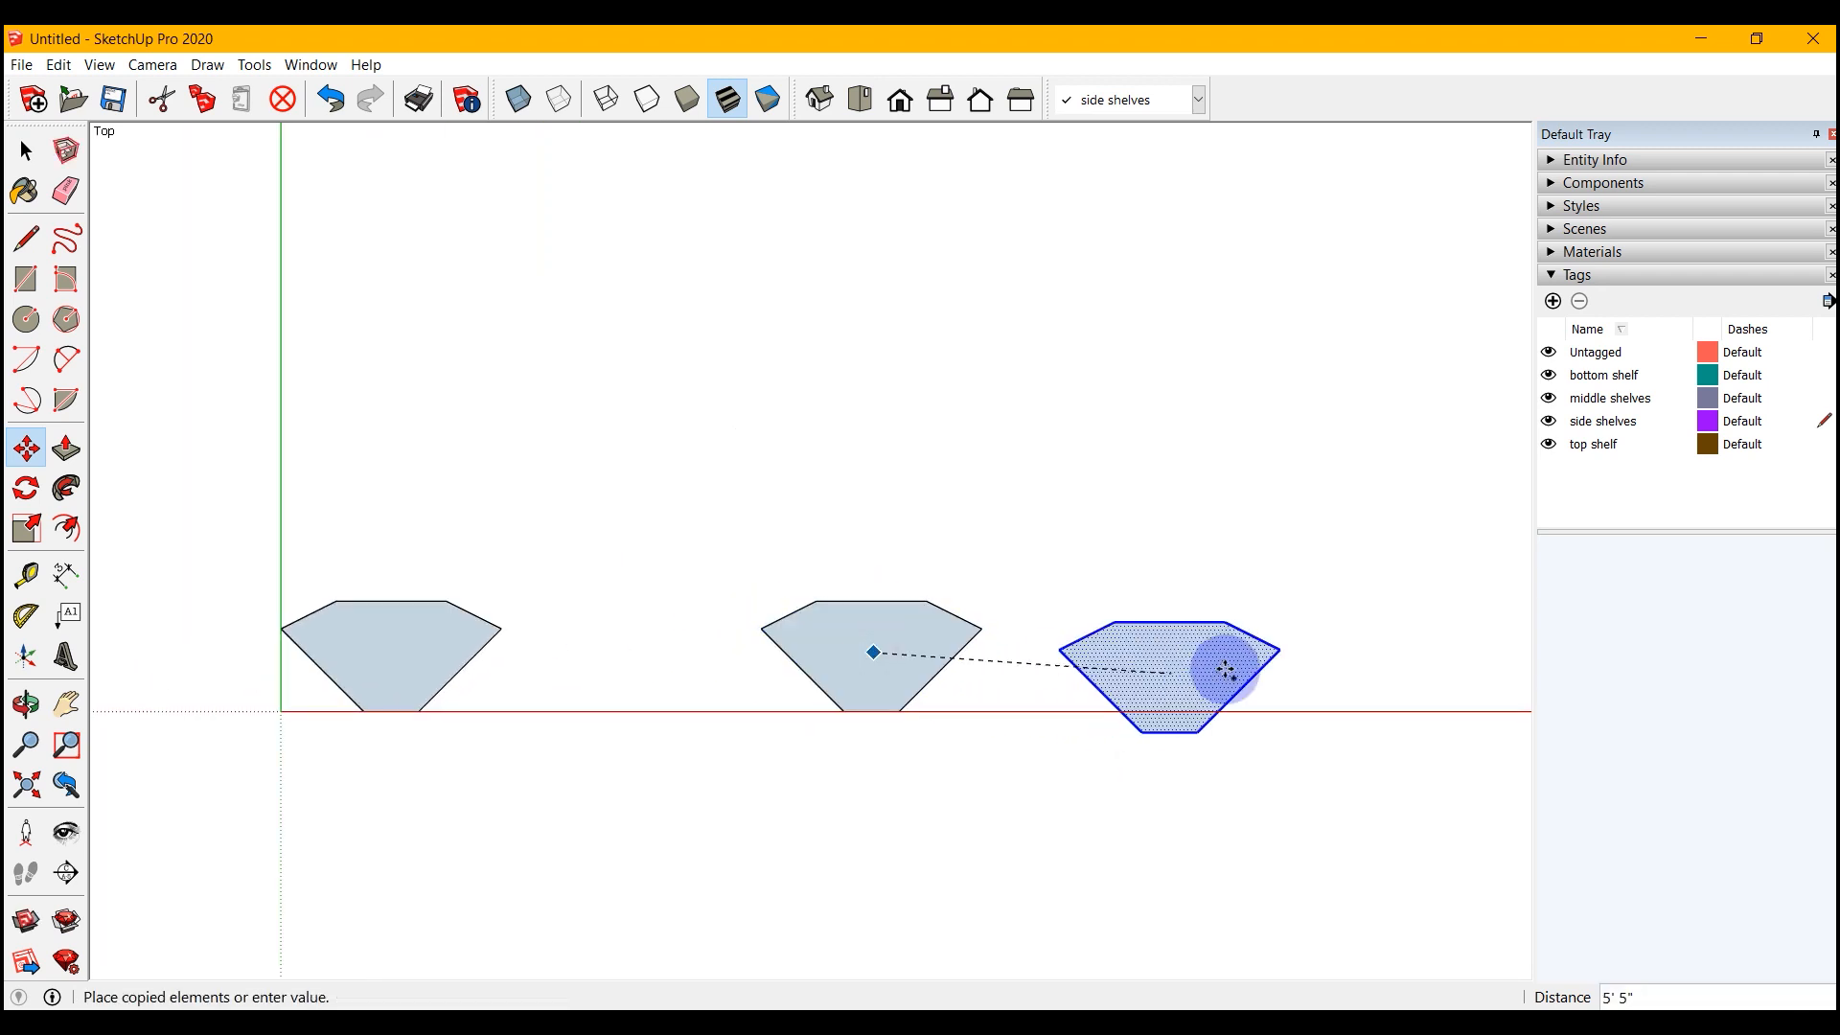
pyautogui.click(1347, 652)
# - Copy the hexagon nearest the origin 1'4" upward along the blue axis
pyautogui.moveTo(633, 776); pyautogui.dragTo(480, 673, button='middle')
pyautogui.scroll(4, 480, 673)
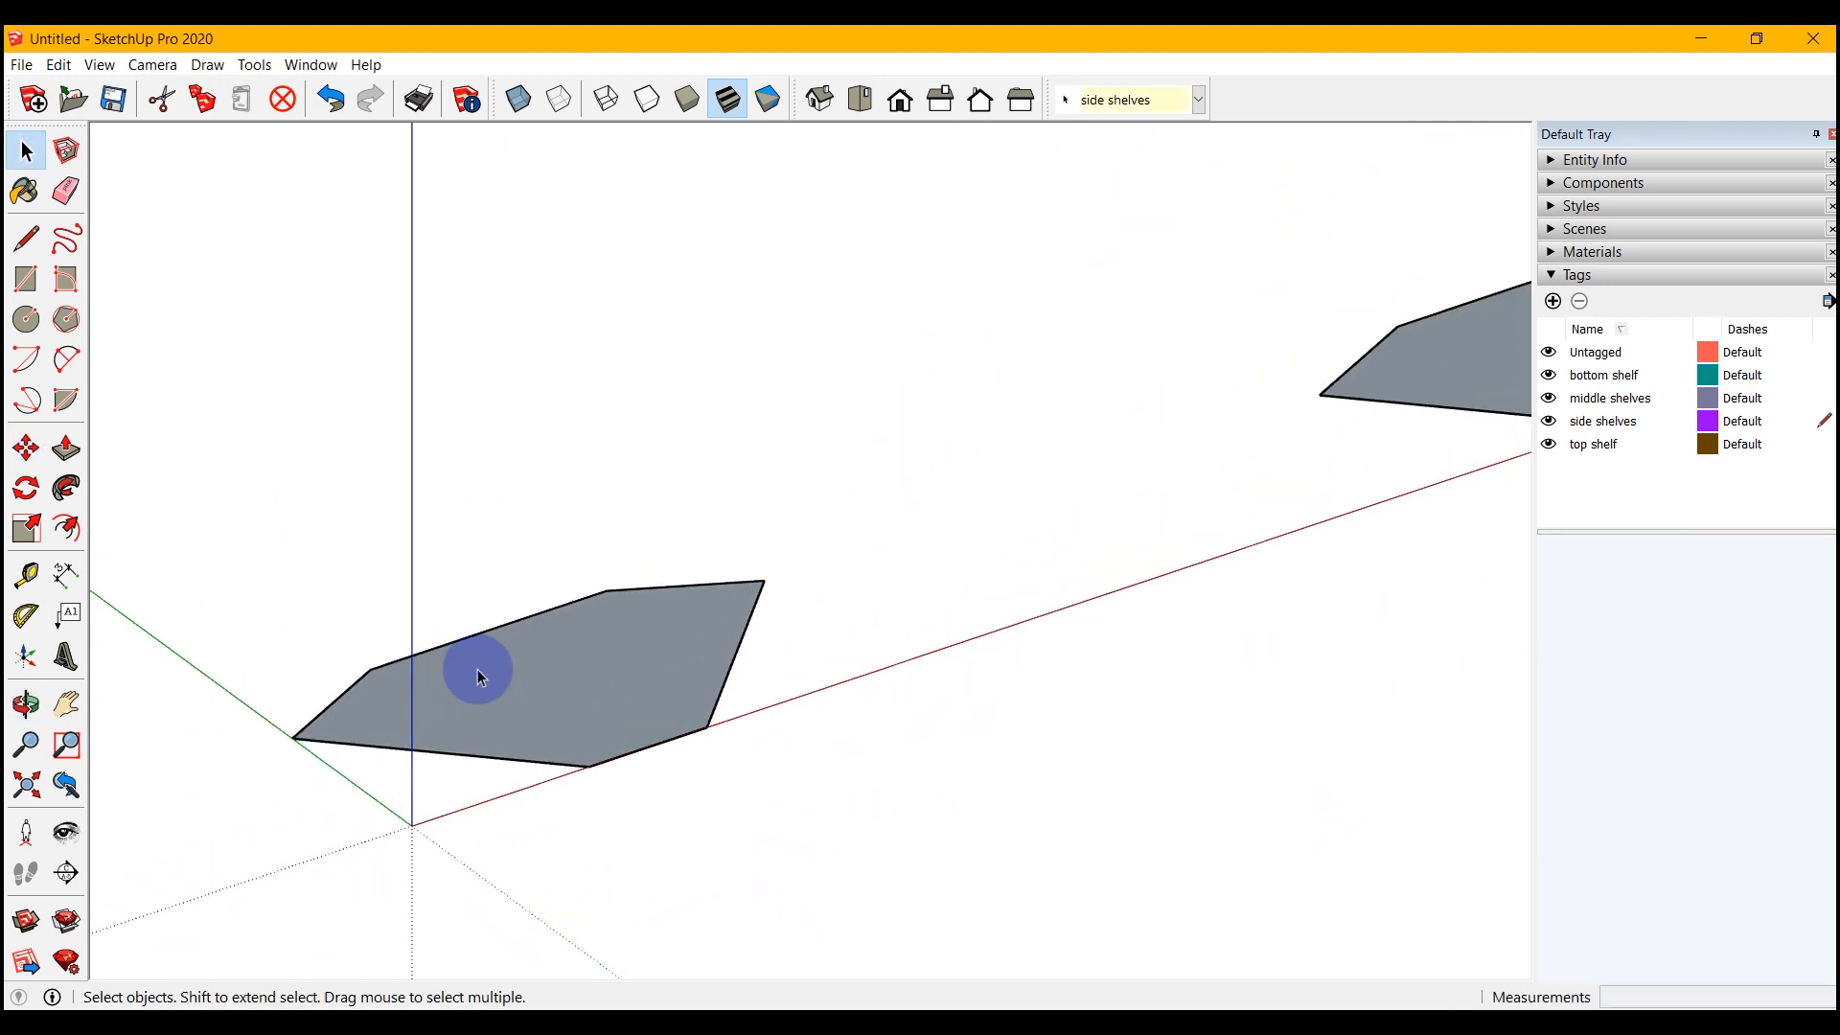
pyautogui.scroll(-1, 525, 710)
pyautogui.moveTo(815, 508); pyautogui.dragTo(239, 850)
pyautogui.press('m')
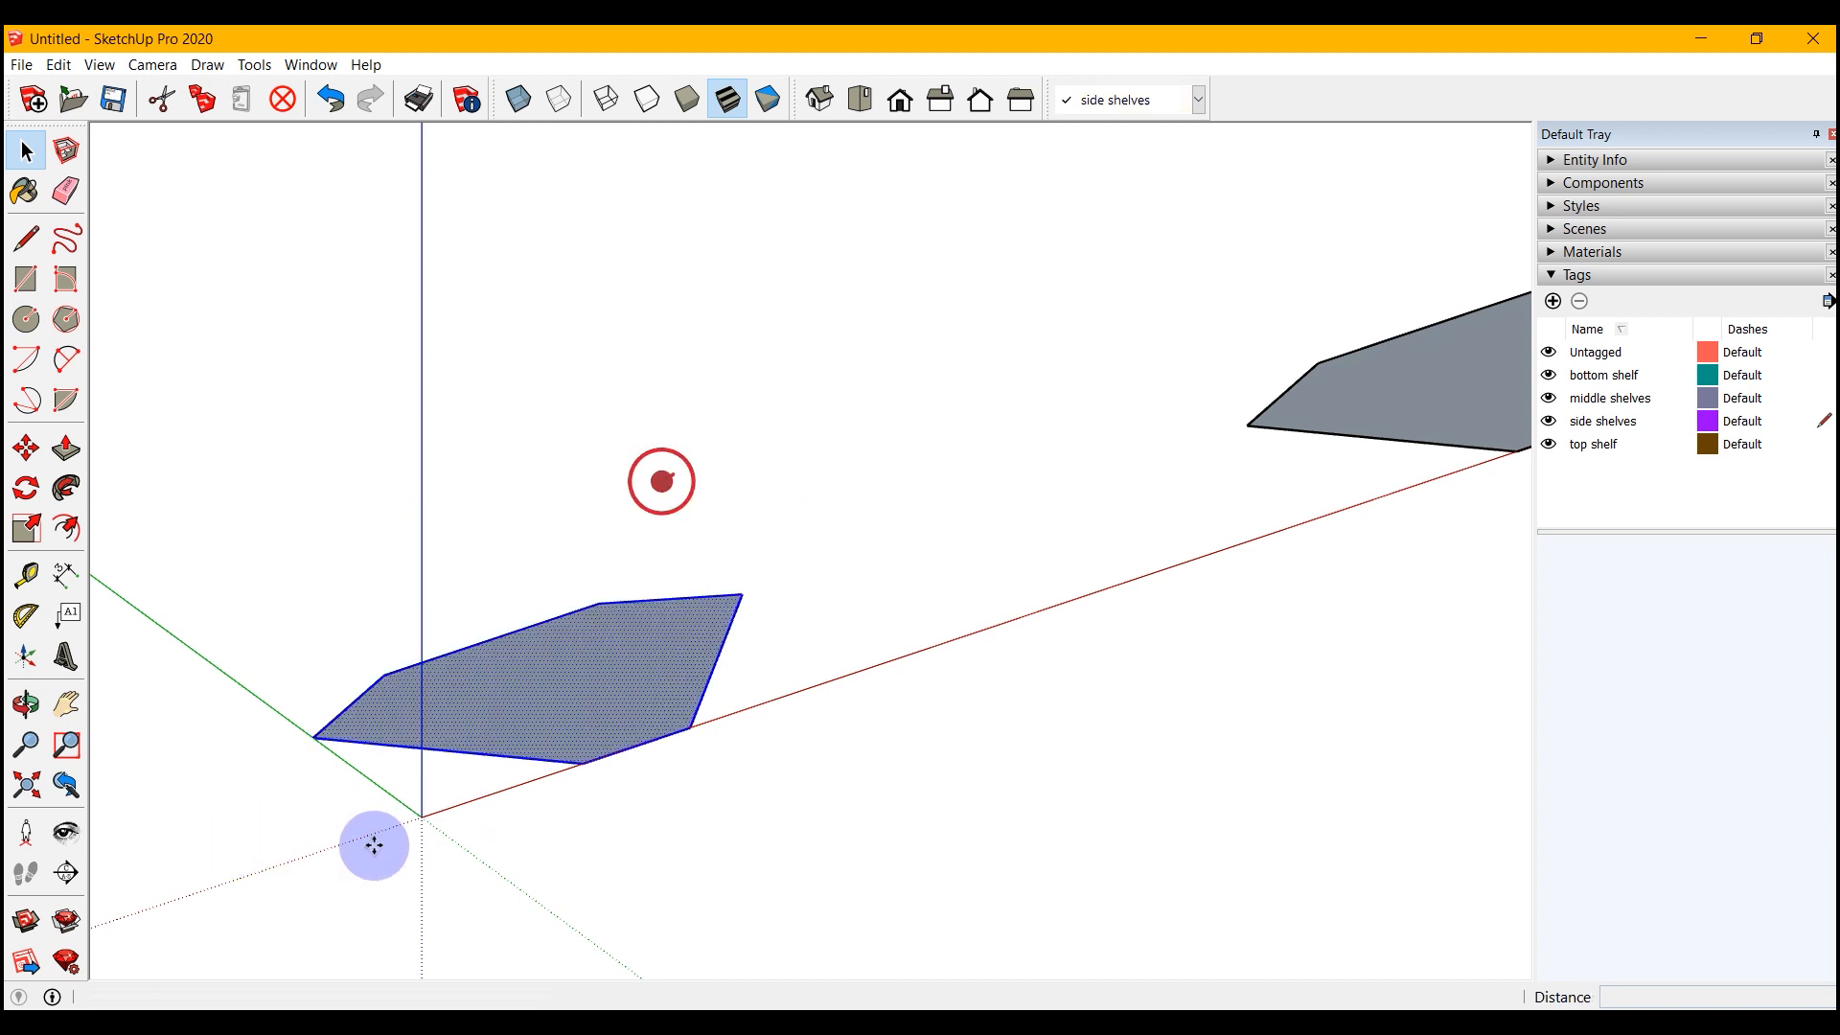
pyautogui.click(318, 741)
pyautogui.press('ctrl')
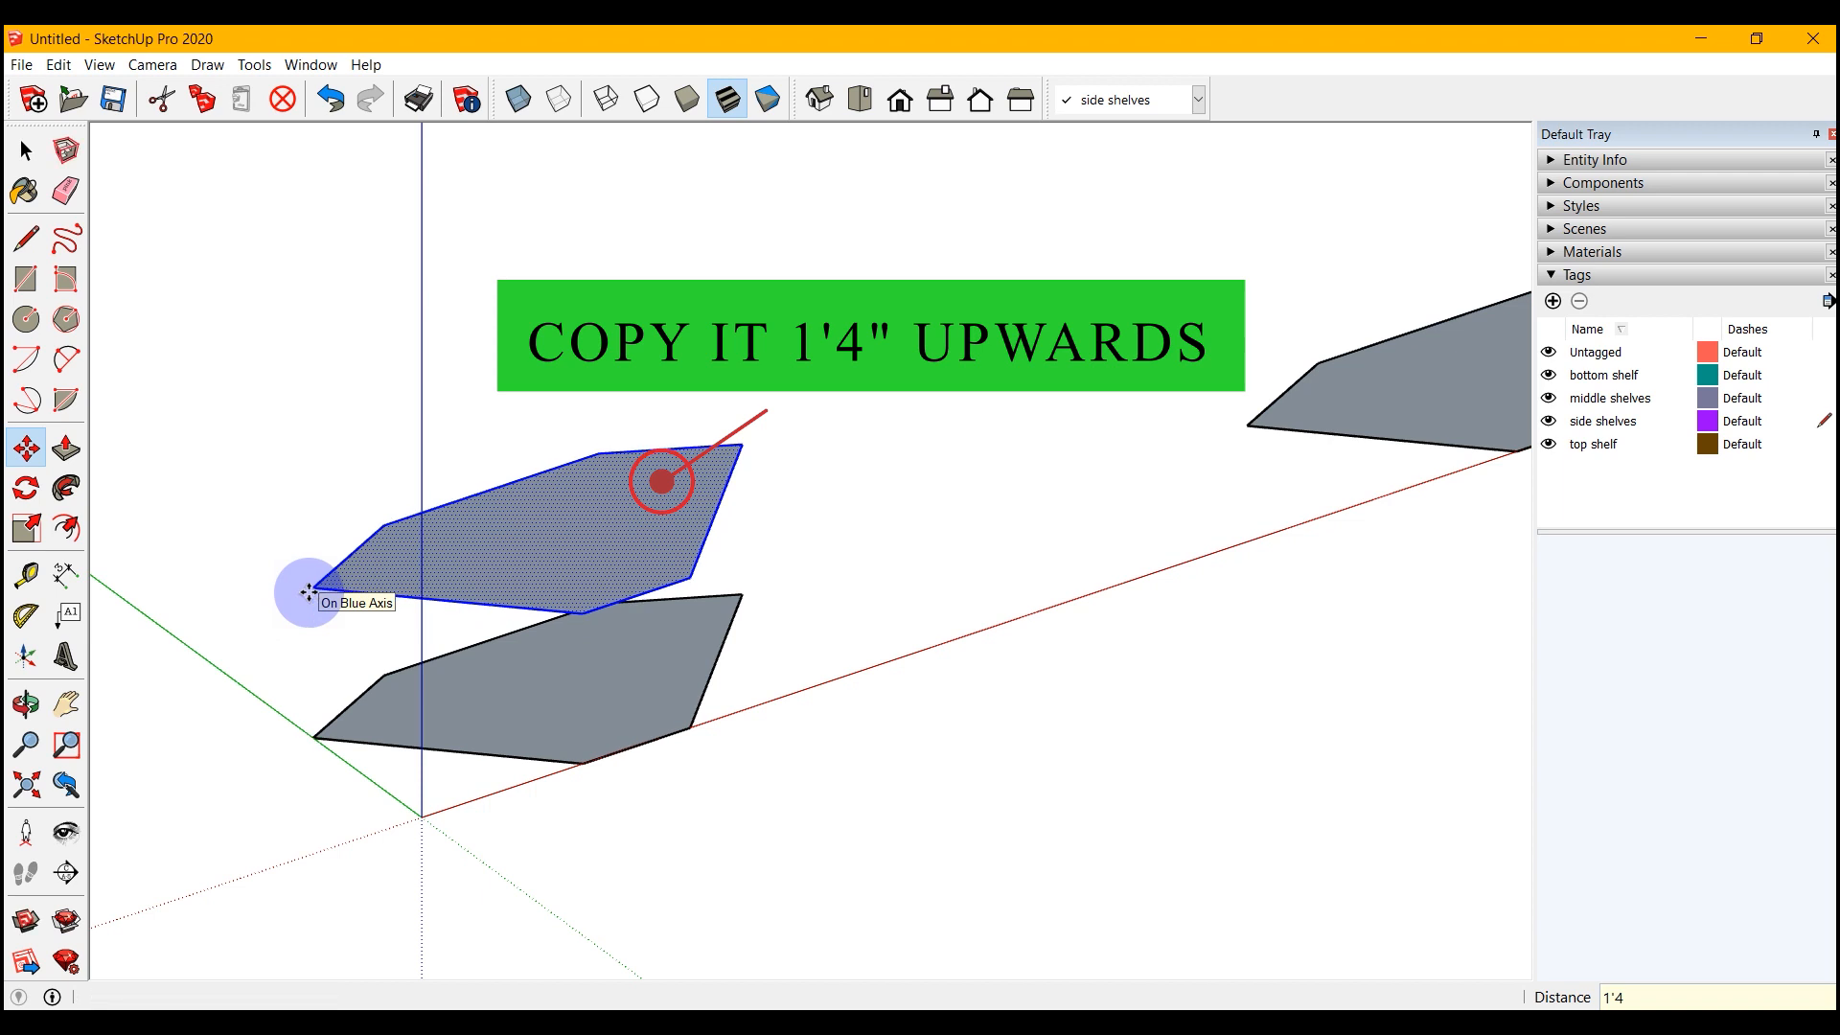
pyautogui.press('Return')
# - Delete the face of the lower hexagon near the origin, keeping its edges
pyautogui.scroll(2, 268, 661)
pyautogui.click(25, 152)
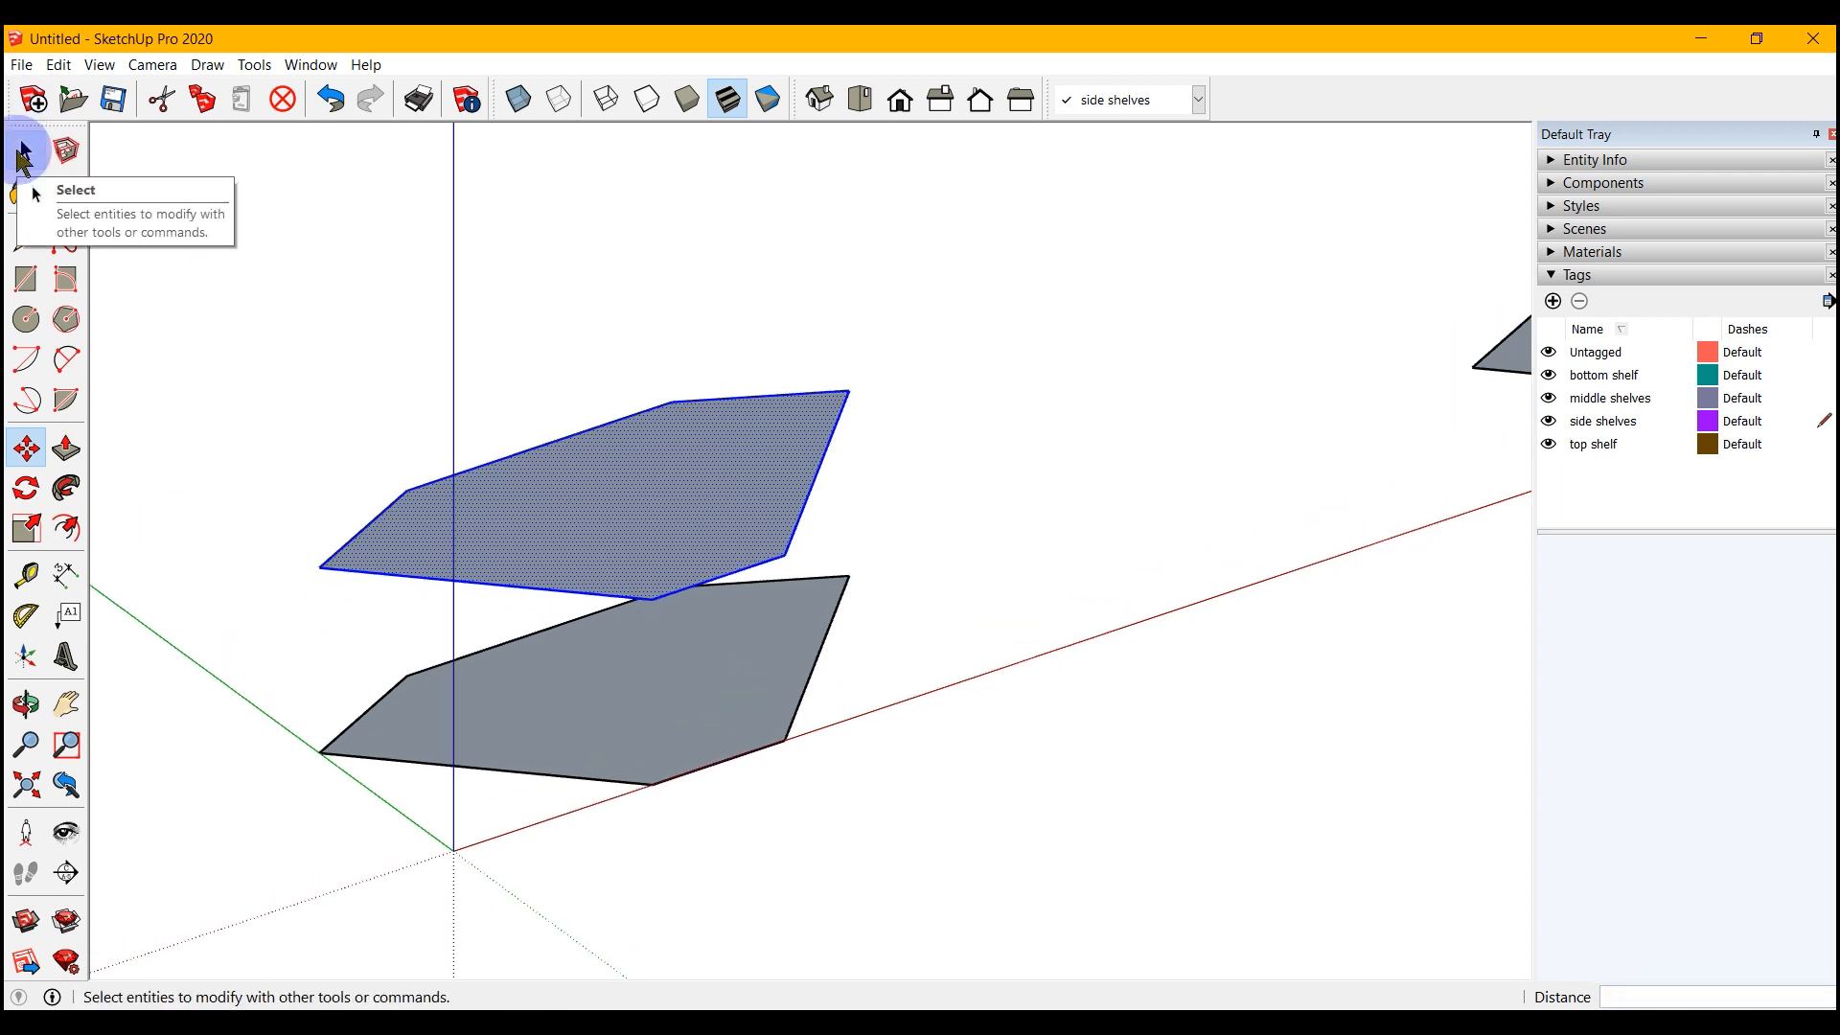
pyautogui.click(603, 717)
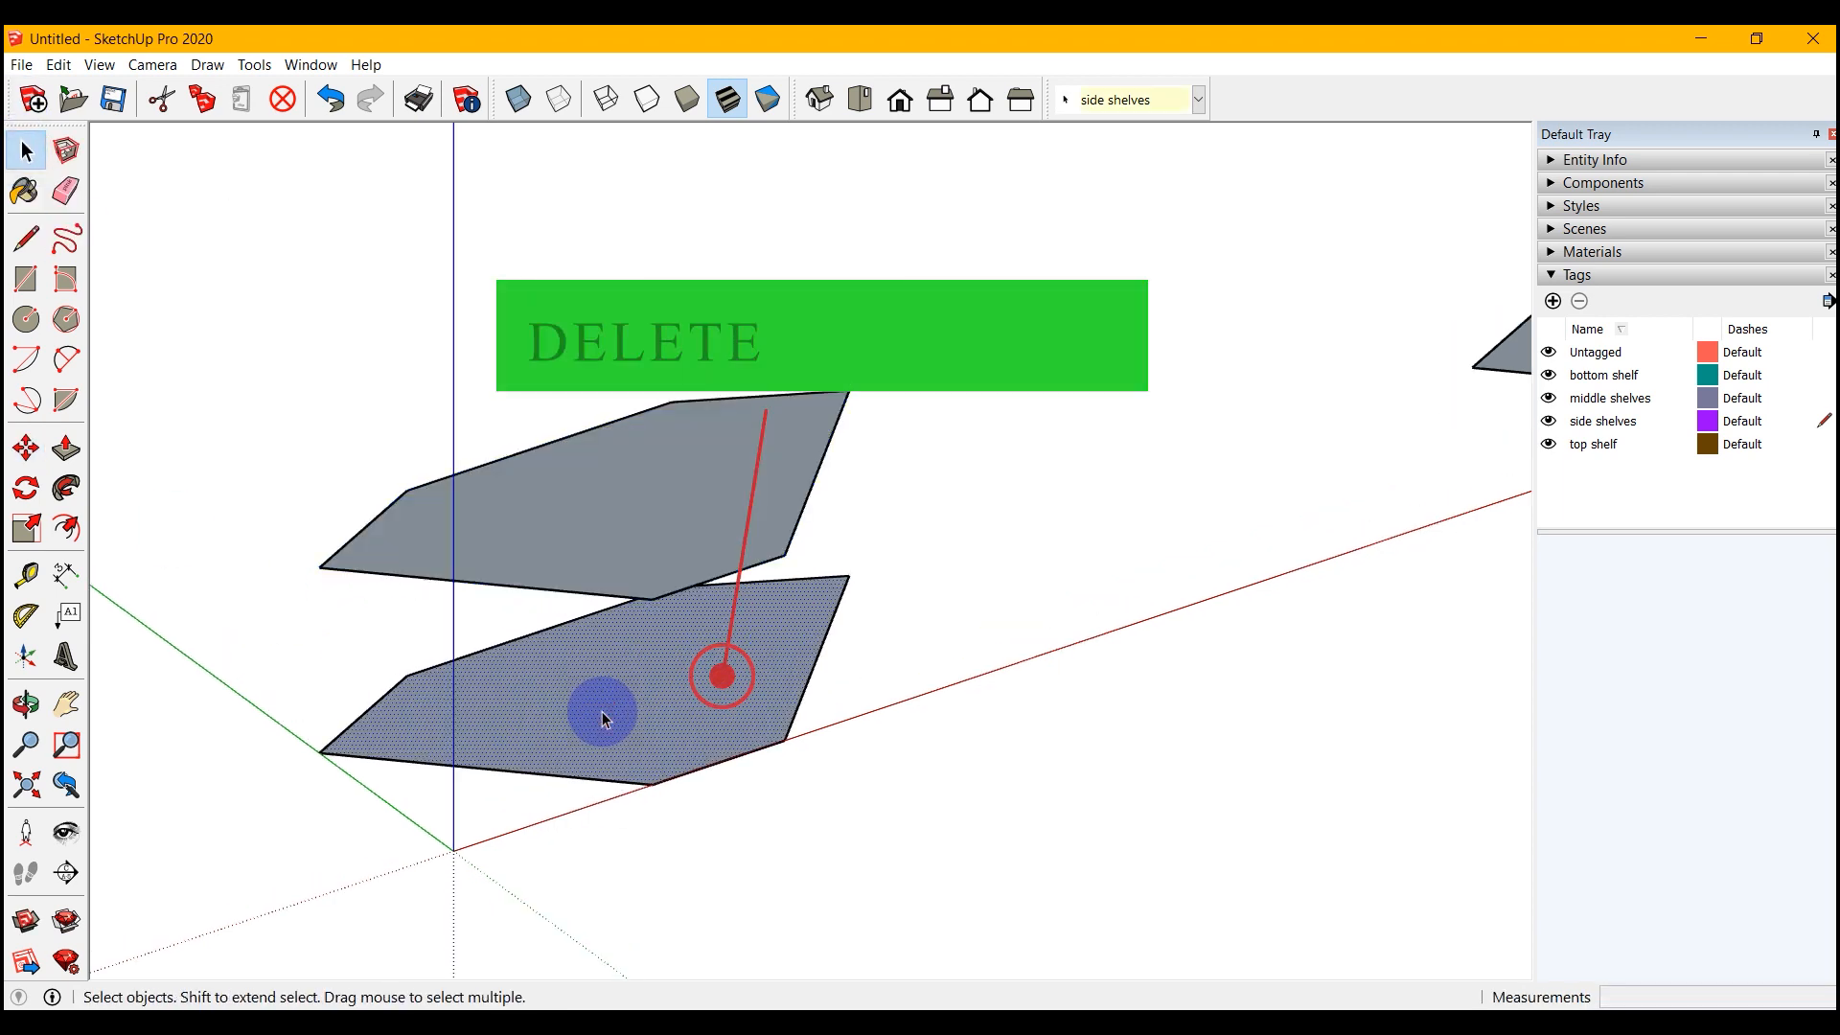
pyautogui.press('Delete')
# - Offset the upper hexagon's outline 1" inward and delete the inner face
pyautogui.scroll(1, 636, 390)
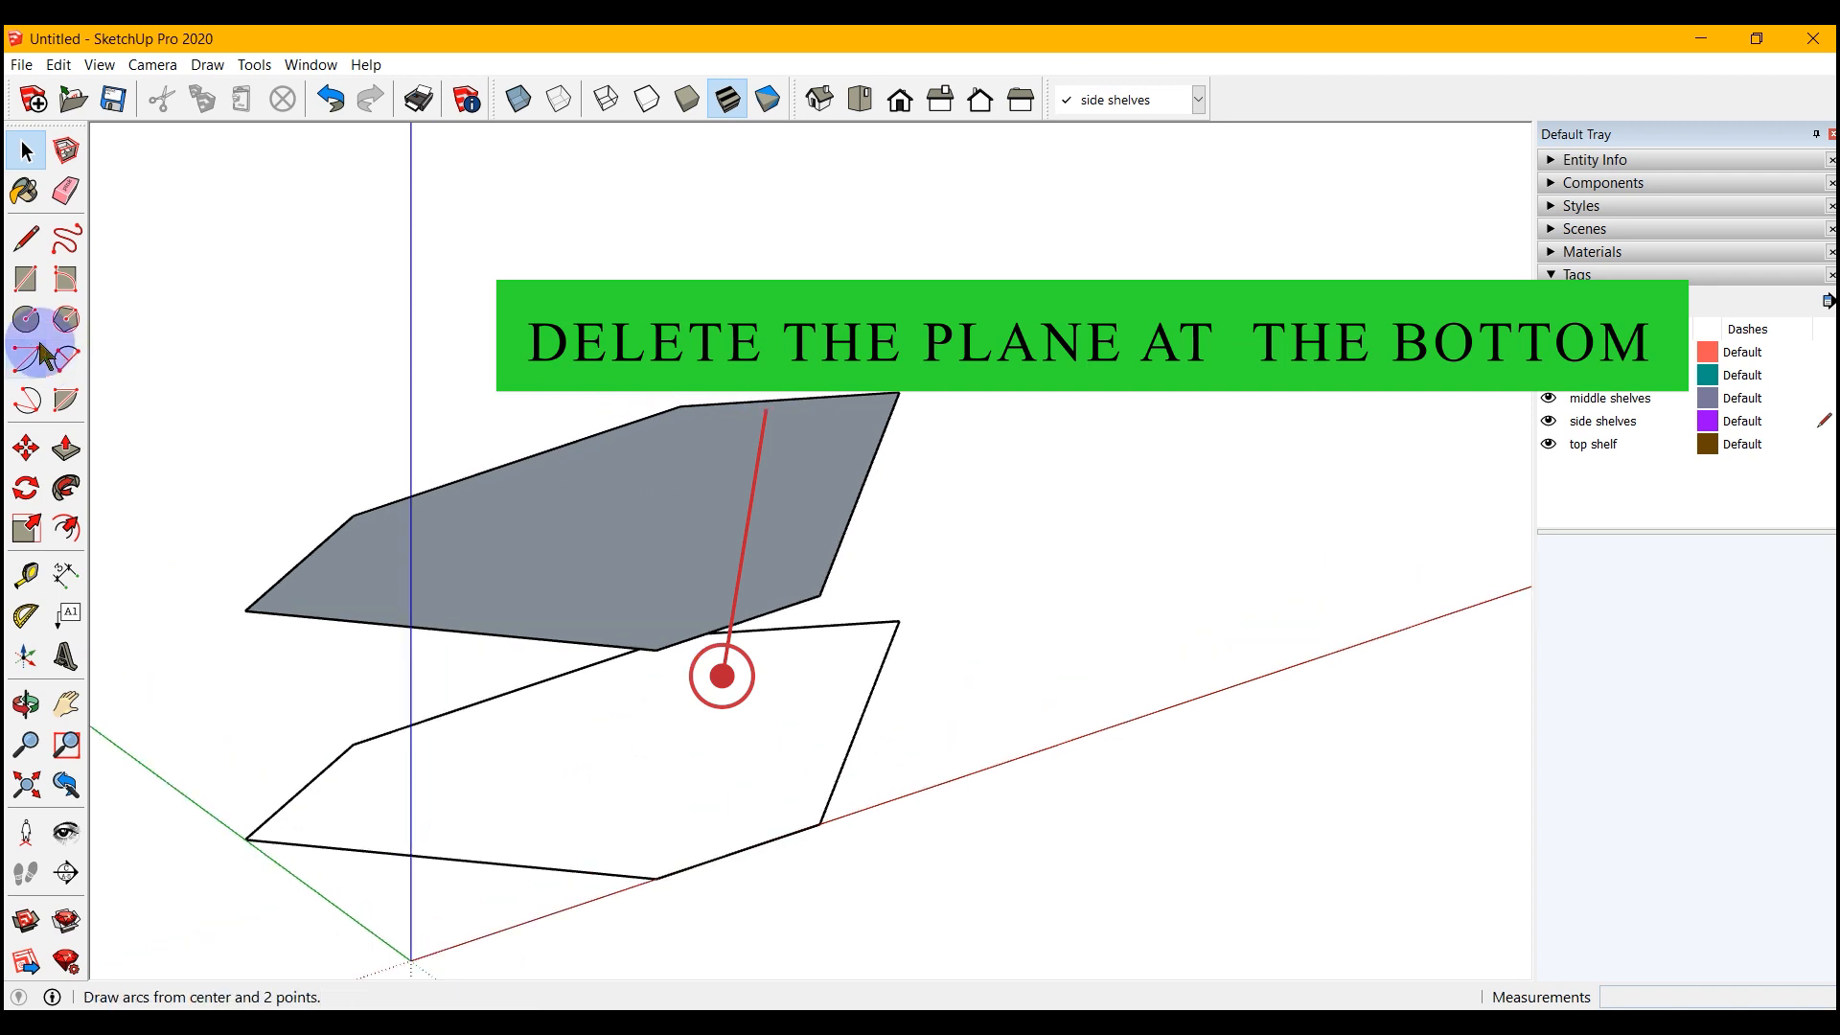
pyautogui.click(69, 530)
pyautogui.click(636, 485)
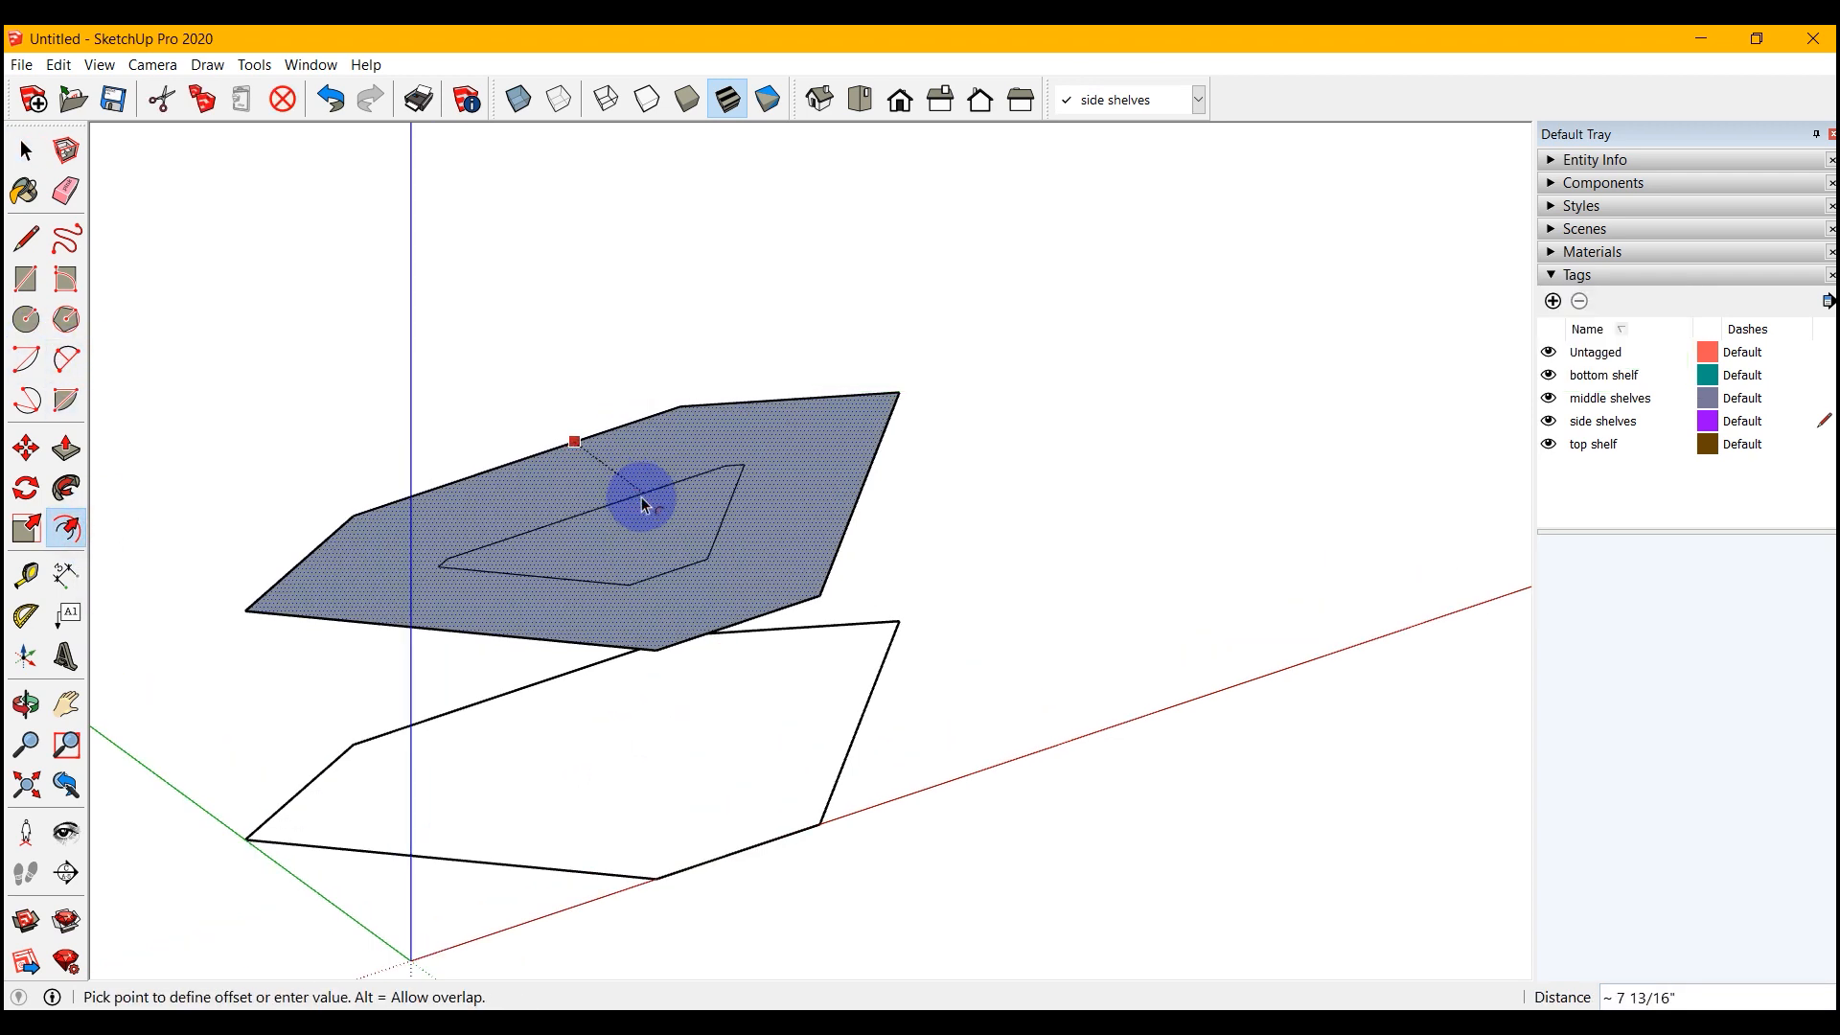
pyautogui.write('1')
pyautogui.press('Return')
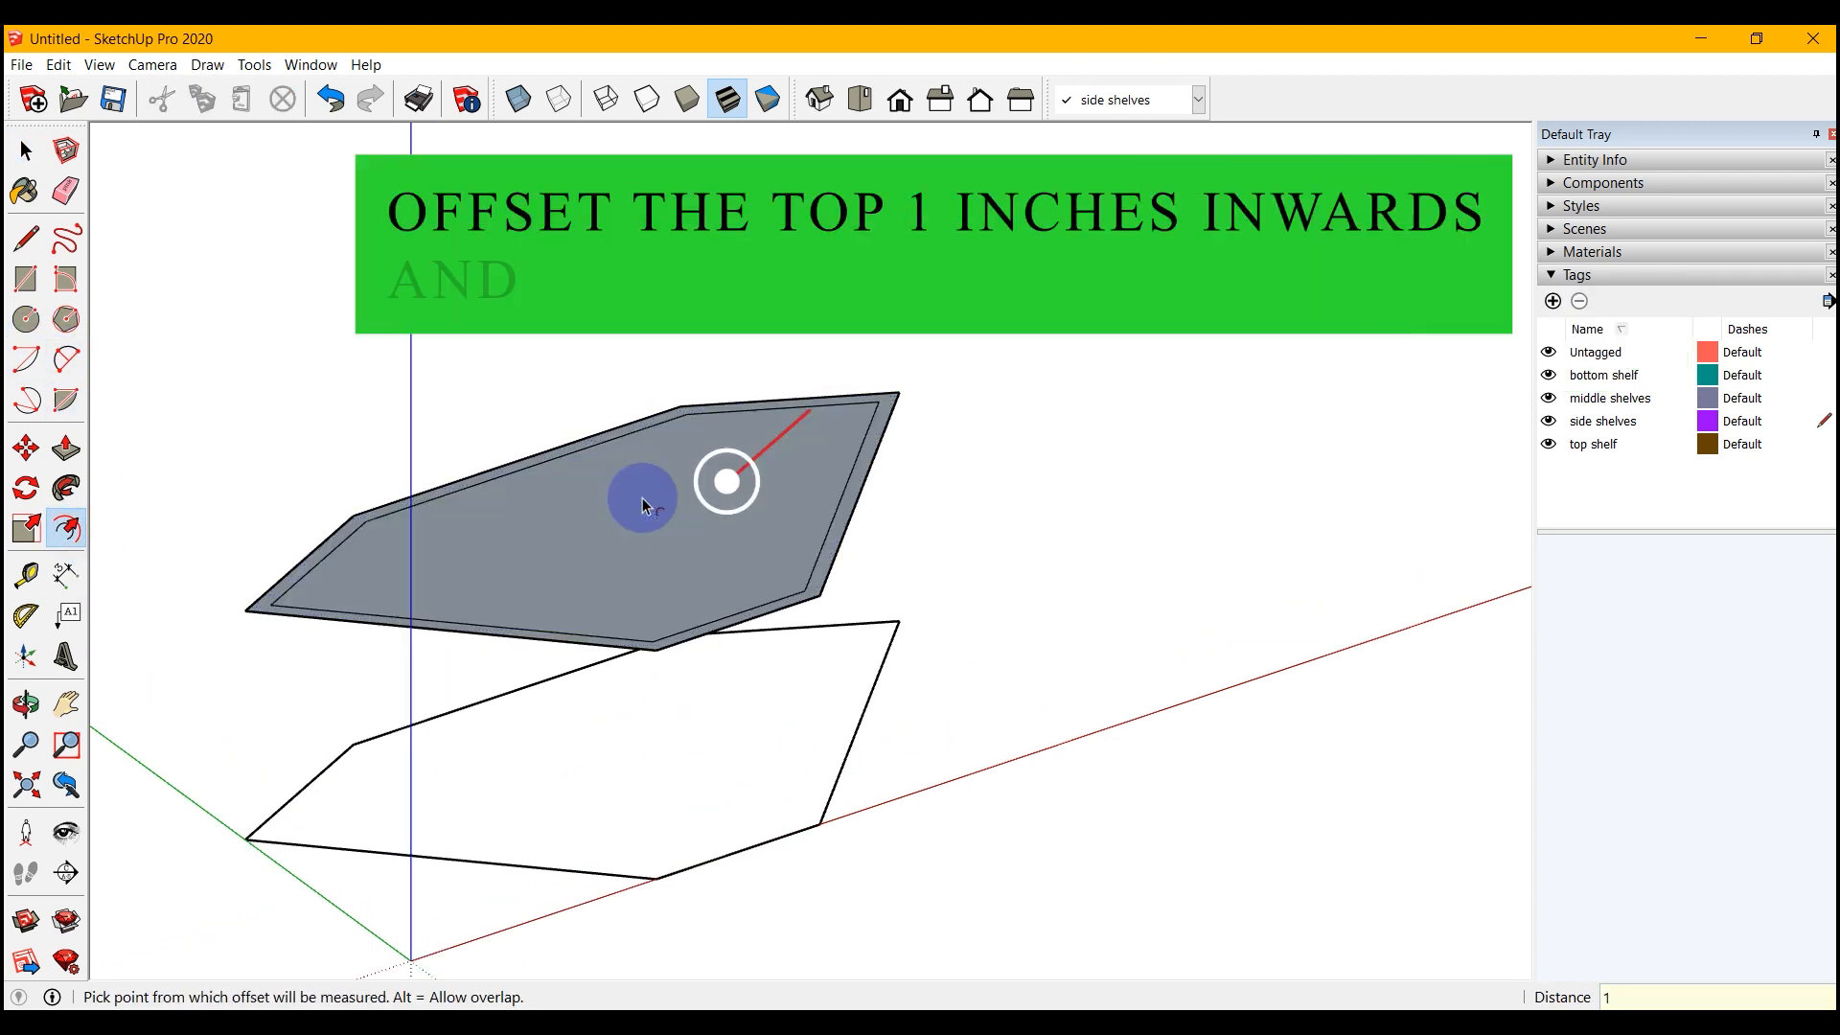
pyautogui.press('space')
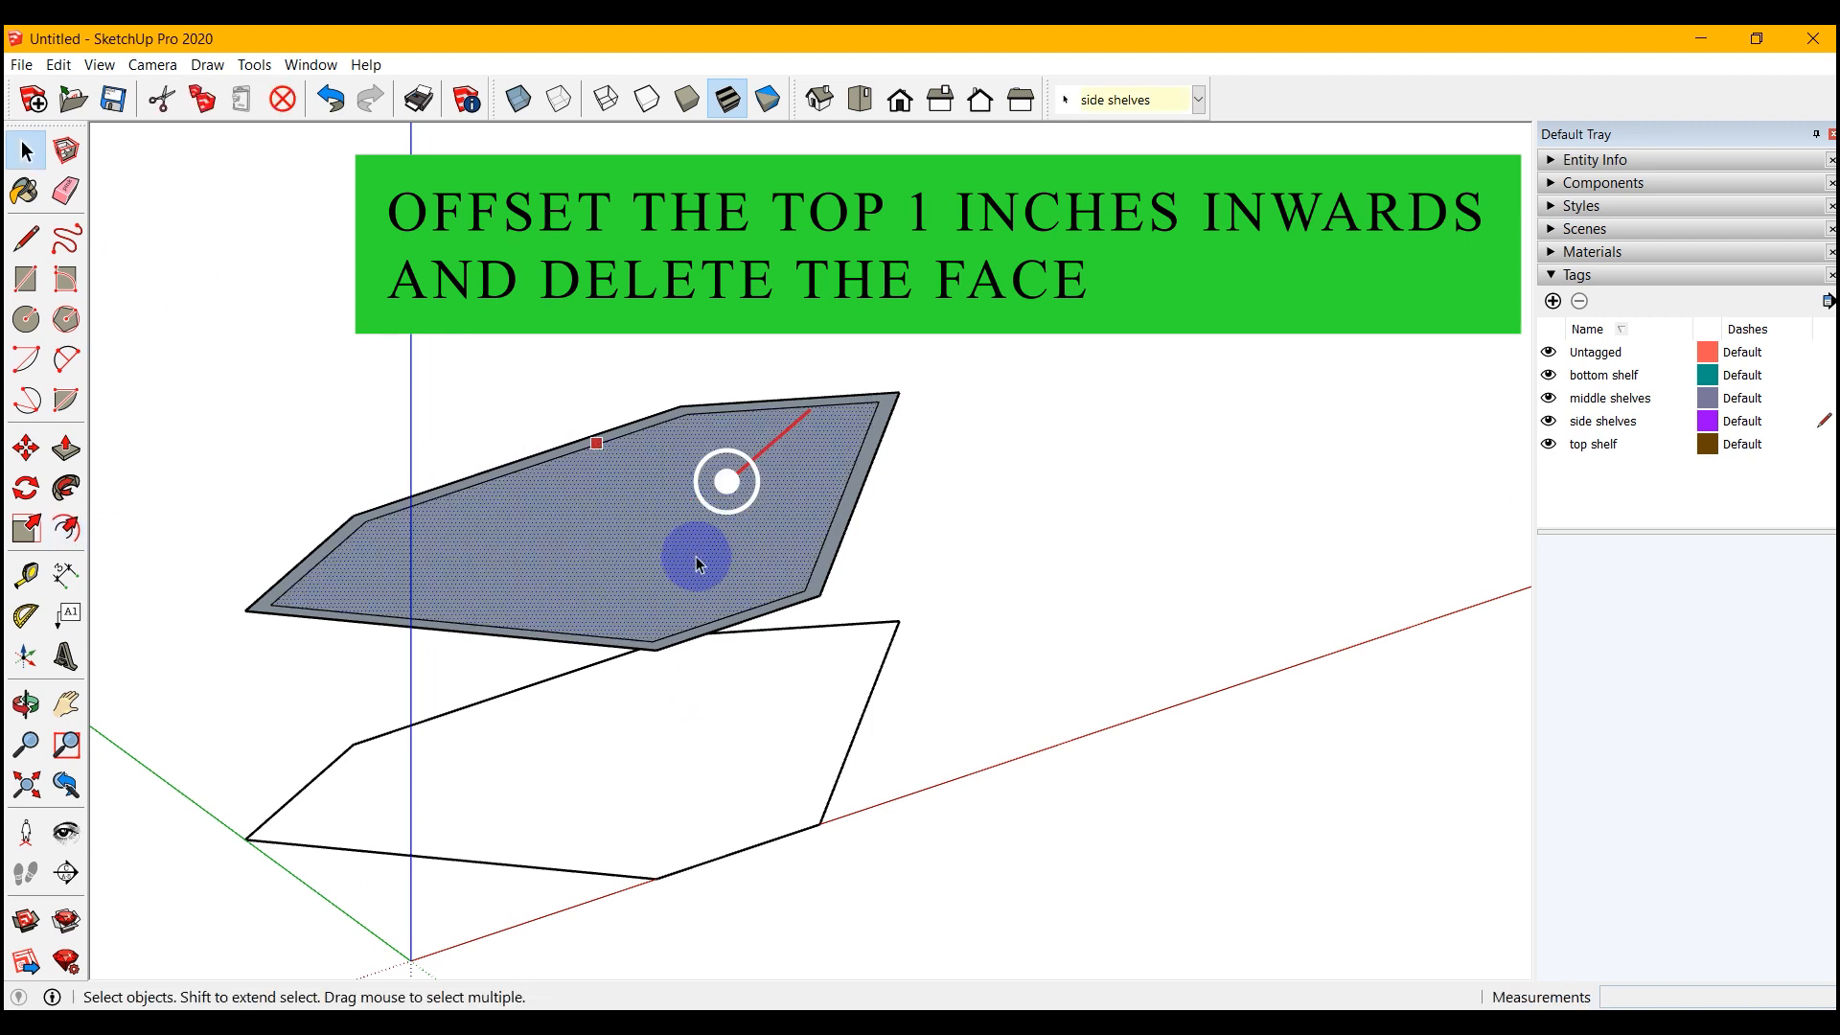
pyautogui.press('Delete')
# - Push/Pull the remaining hexagonal rim 1" upward
pyautogui.click(67, 448)
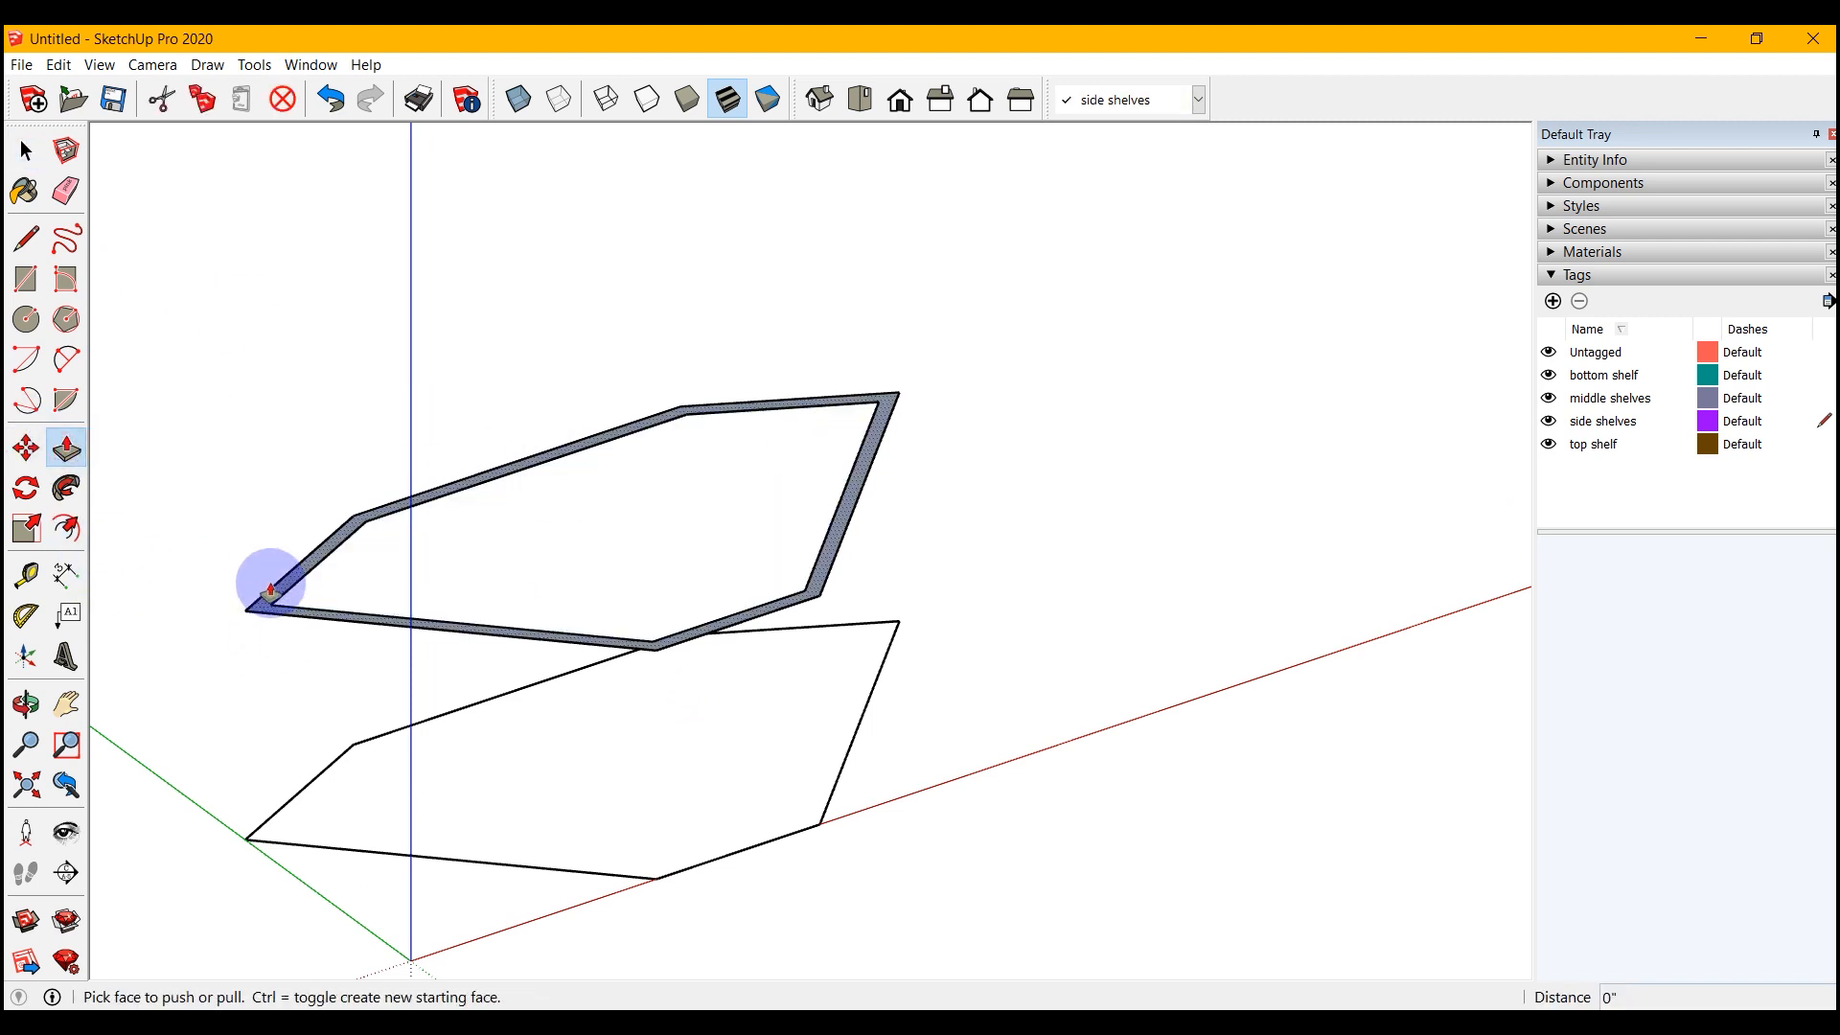
pyautogui.click(288, 581)
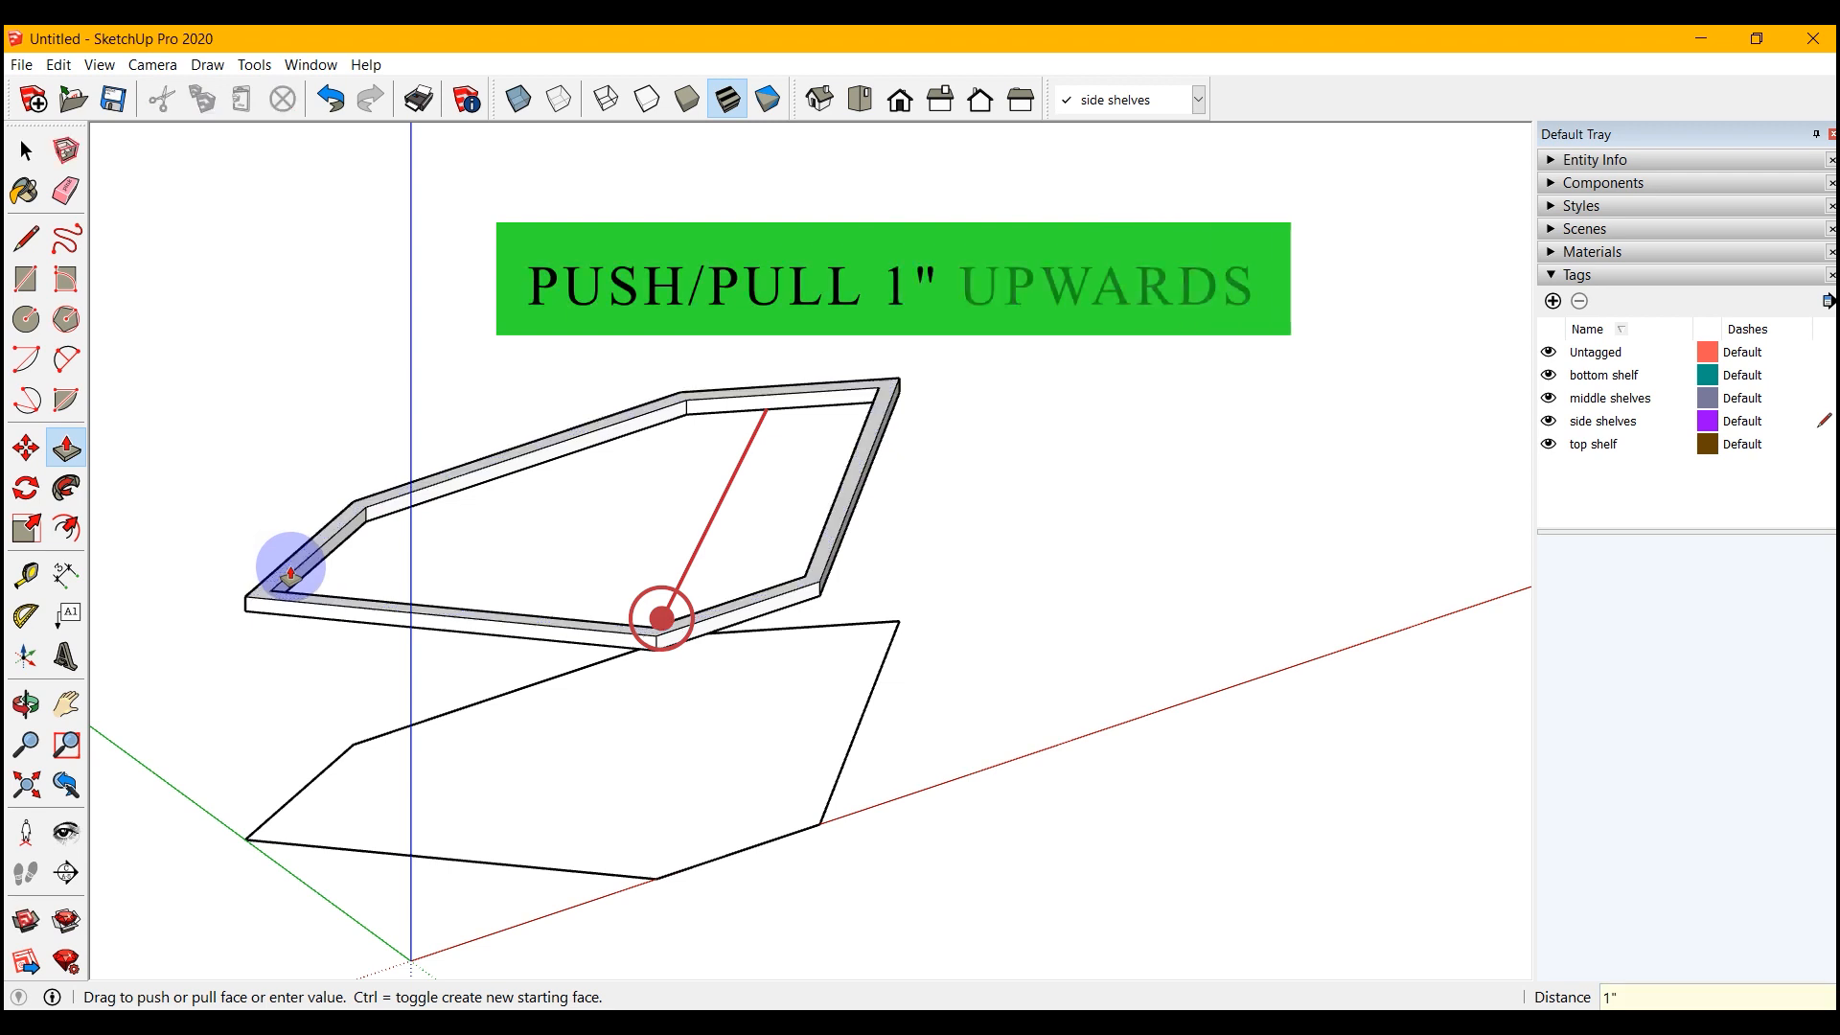
pyautogui.click(290, 575)
pyautogui.press('space')
# - Copy the next hexagon along the red axis 1'4" upward along the blue axis
pyautogui.moveTo(484, 821); pyautogui.dragTo(323, 793, button='middle')
pyautogui.scroll(-3, 322, 794)
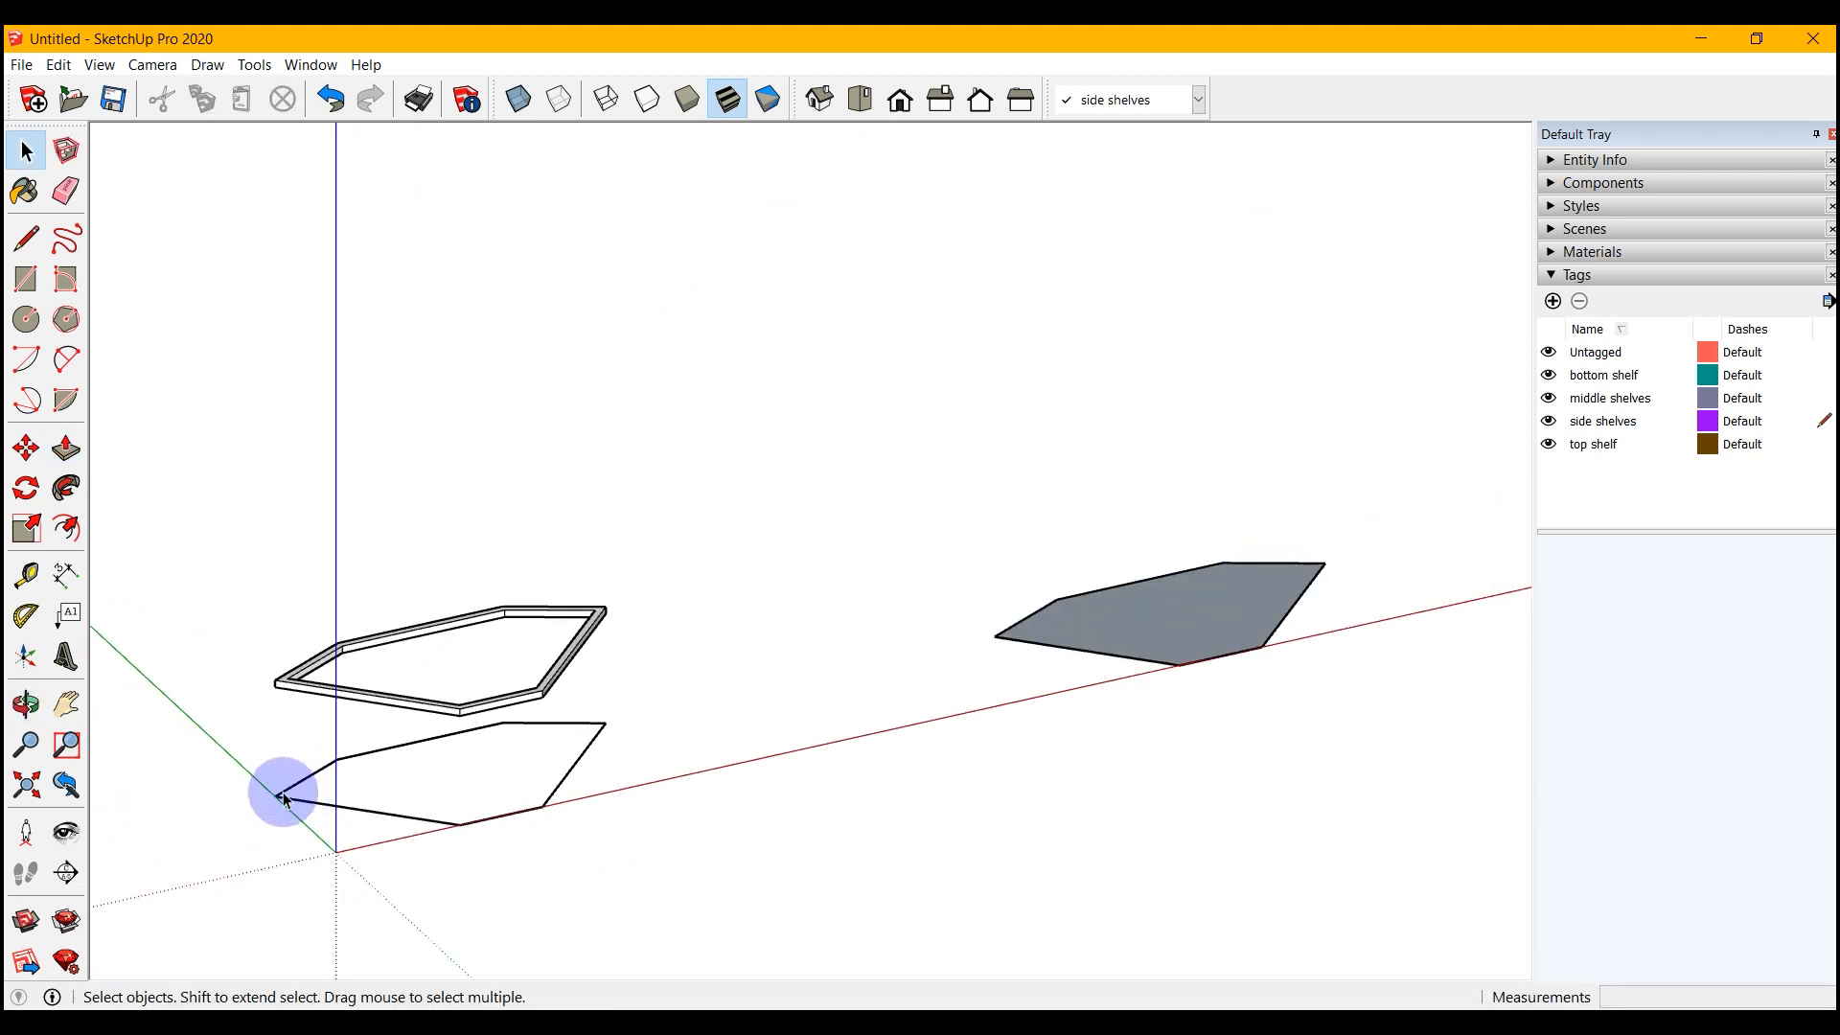
pyautogui.scroll(-2, 283, 796)
pyautogui.scroll(5, 912, 690)
pyautogui.moveTo(1203, 488); pyautogui.dragTo(505, 849)
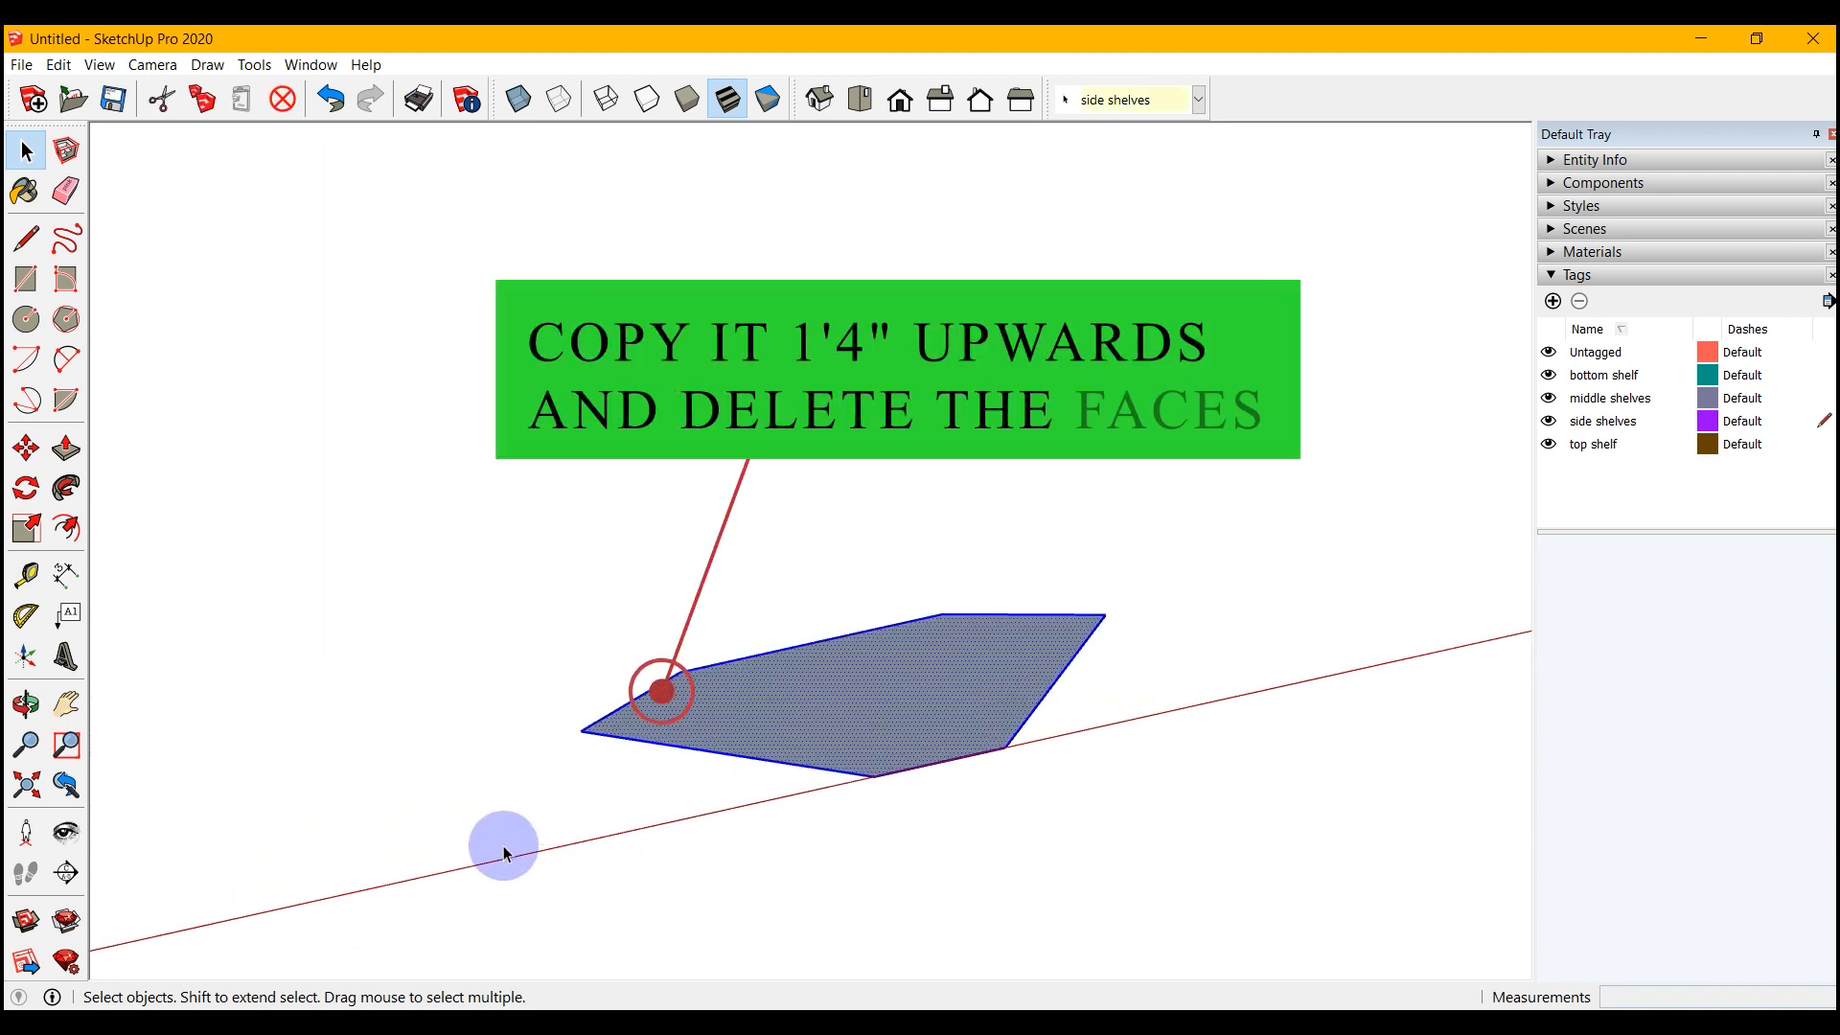
pyautogui.press('m')
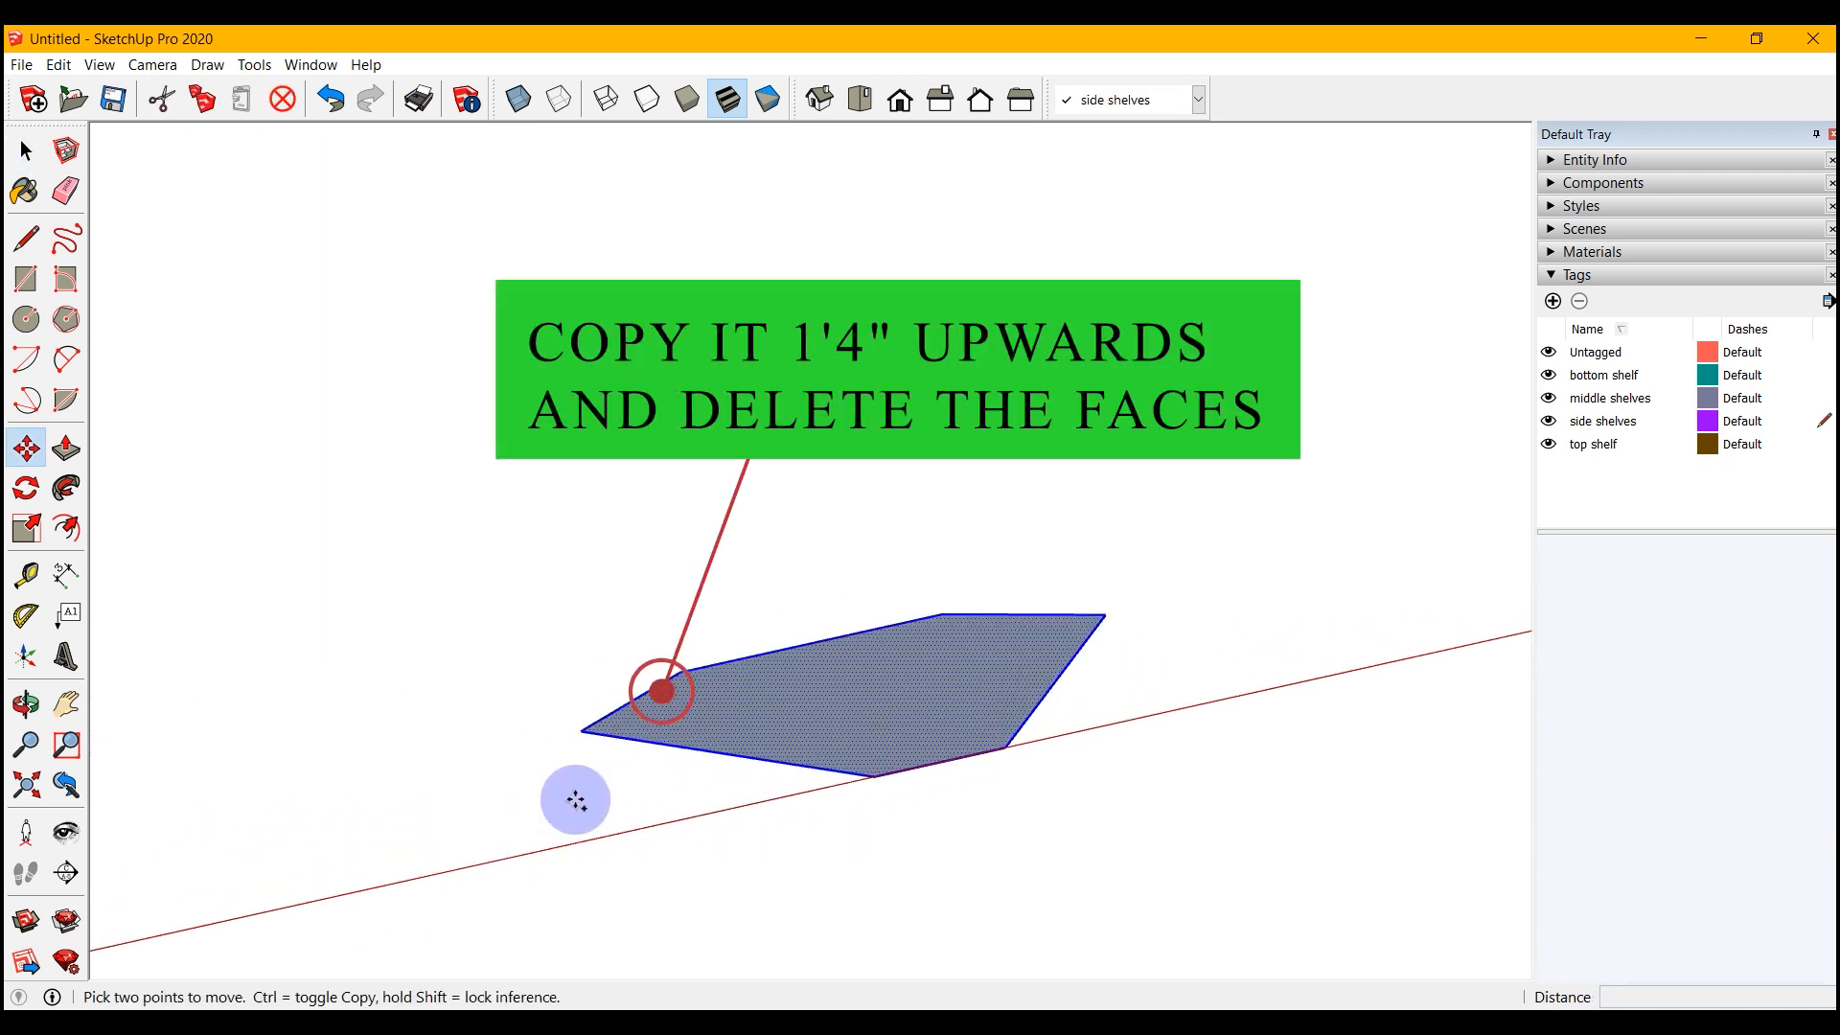
pyautogui.press('ctrl')
pyautogui.click(581, 730)
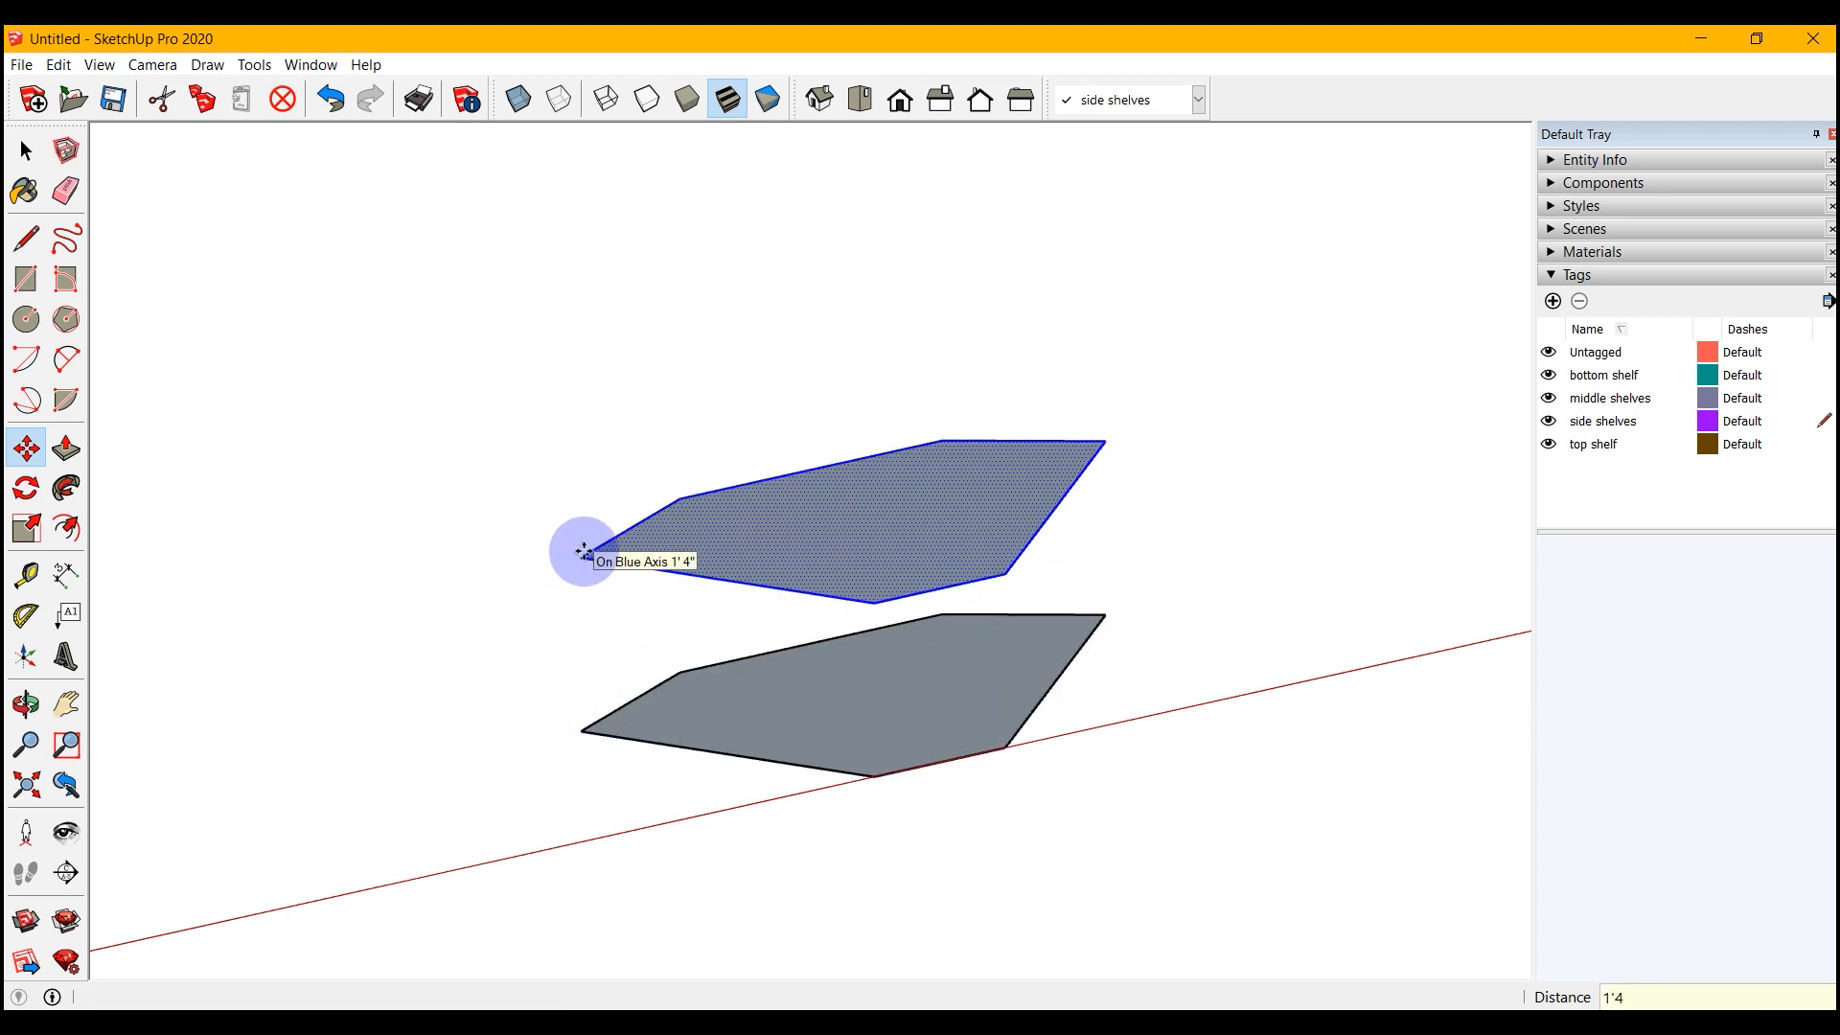
pyautogui.press('Return')
# - Delete the faces of both the lower and the copied upper hexagon, keeping their edges
pyautogui.press('space')
pyautogui.click(970, 709)
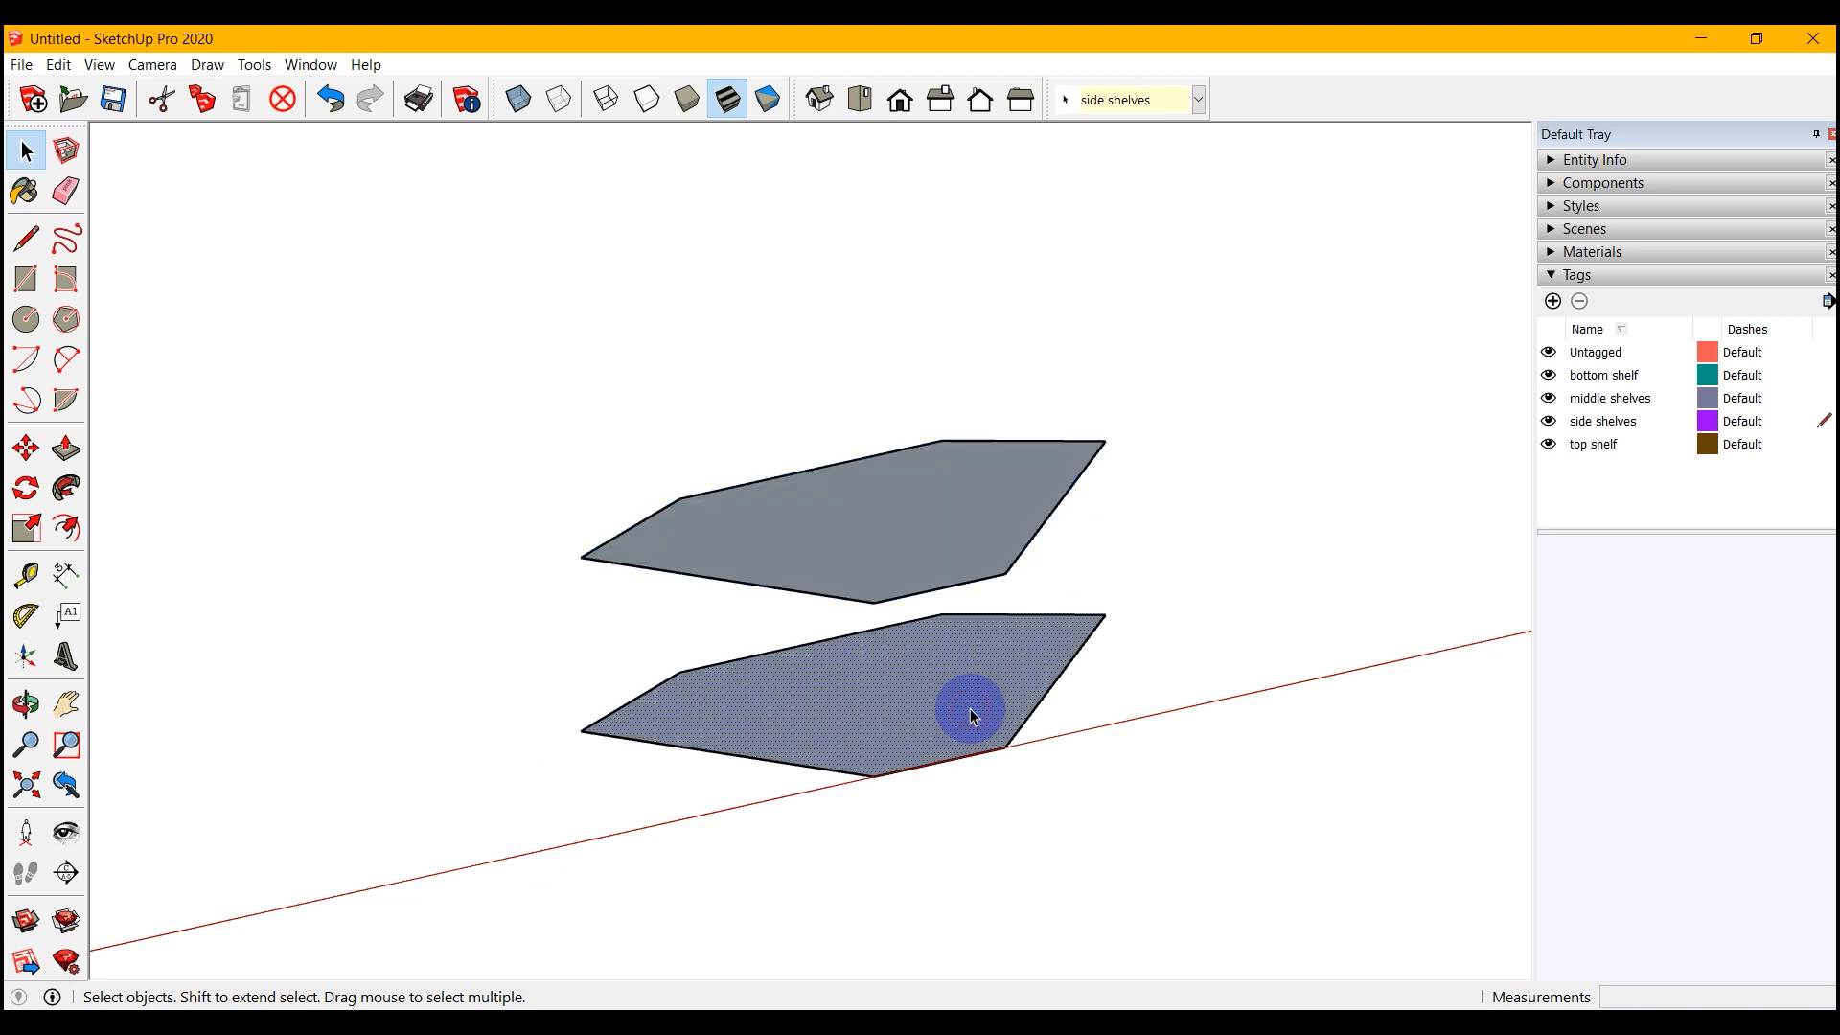
pyautogui.press('Delete')
pyautogui.click(874, 579)
pyautogui.click(874, 579)
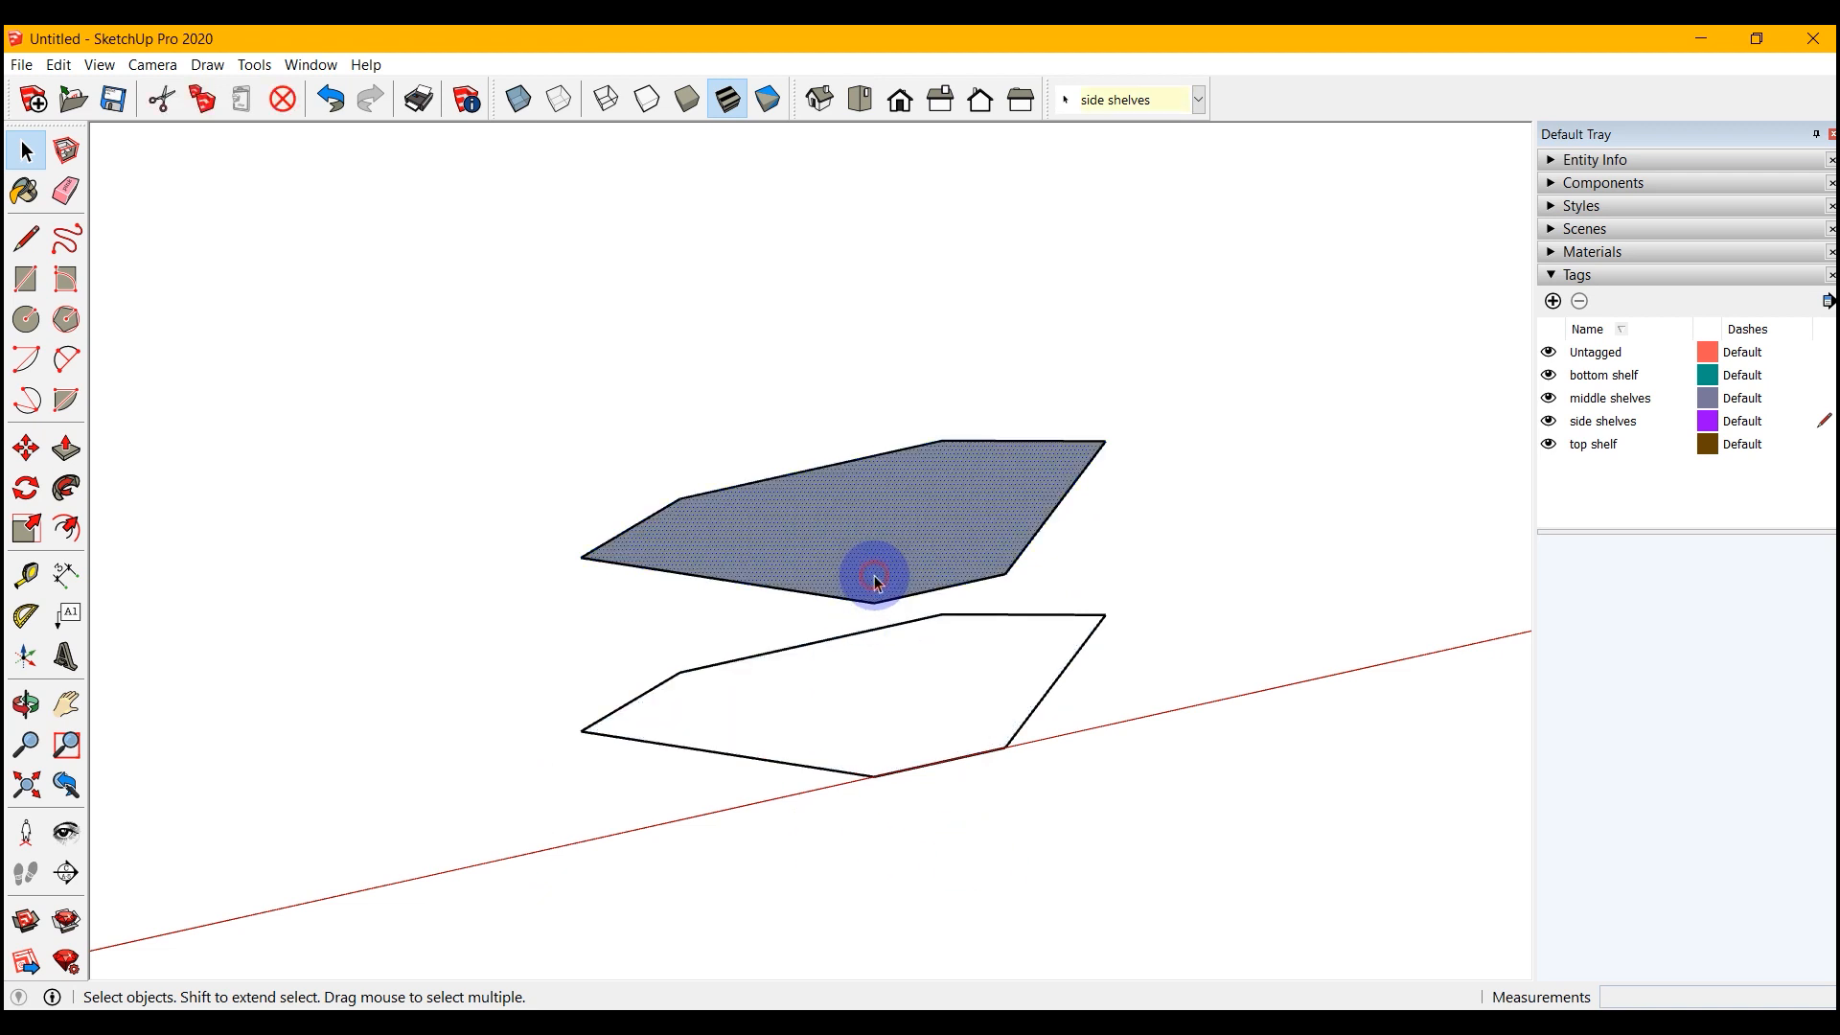
pyautogui.press('Delete')
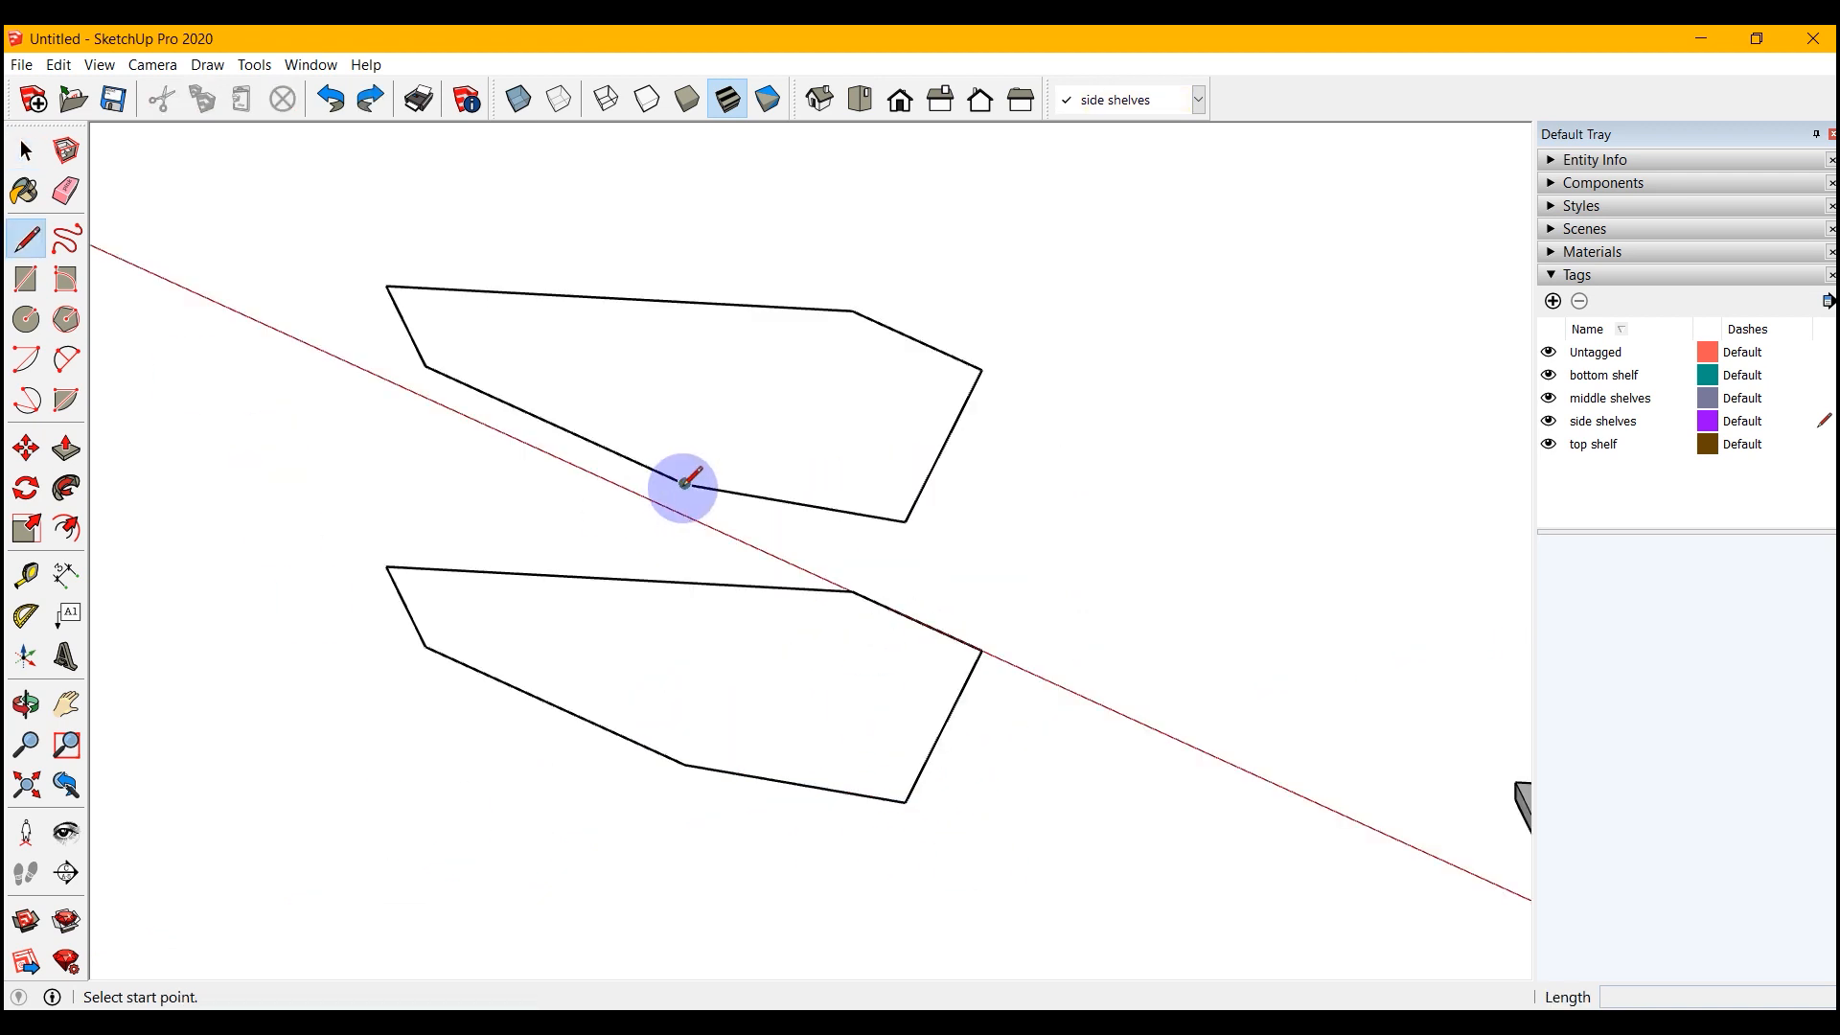
# - Draw a V-shaped leg from two adjacent upper hexagon corners to the midpoint of the matching short edge of the lower hexagon
pyautogui.click(685, 482)
pyautogui.click(794, 783)
pyautogui.click(904, 521)
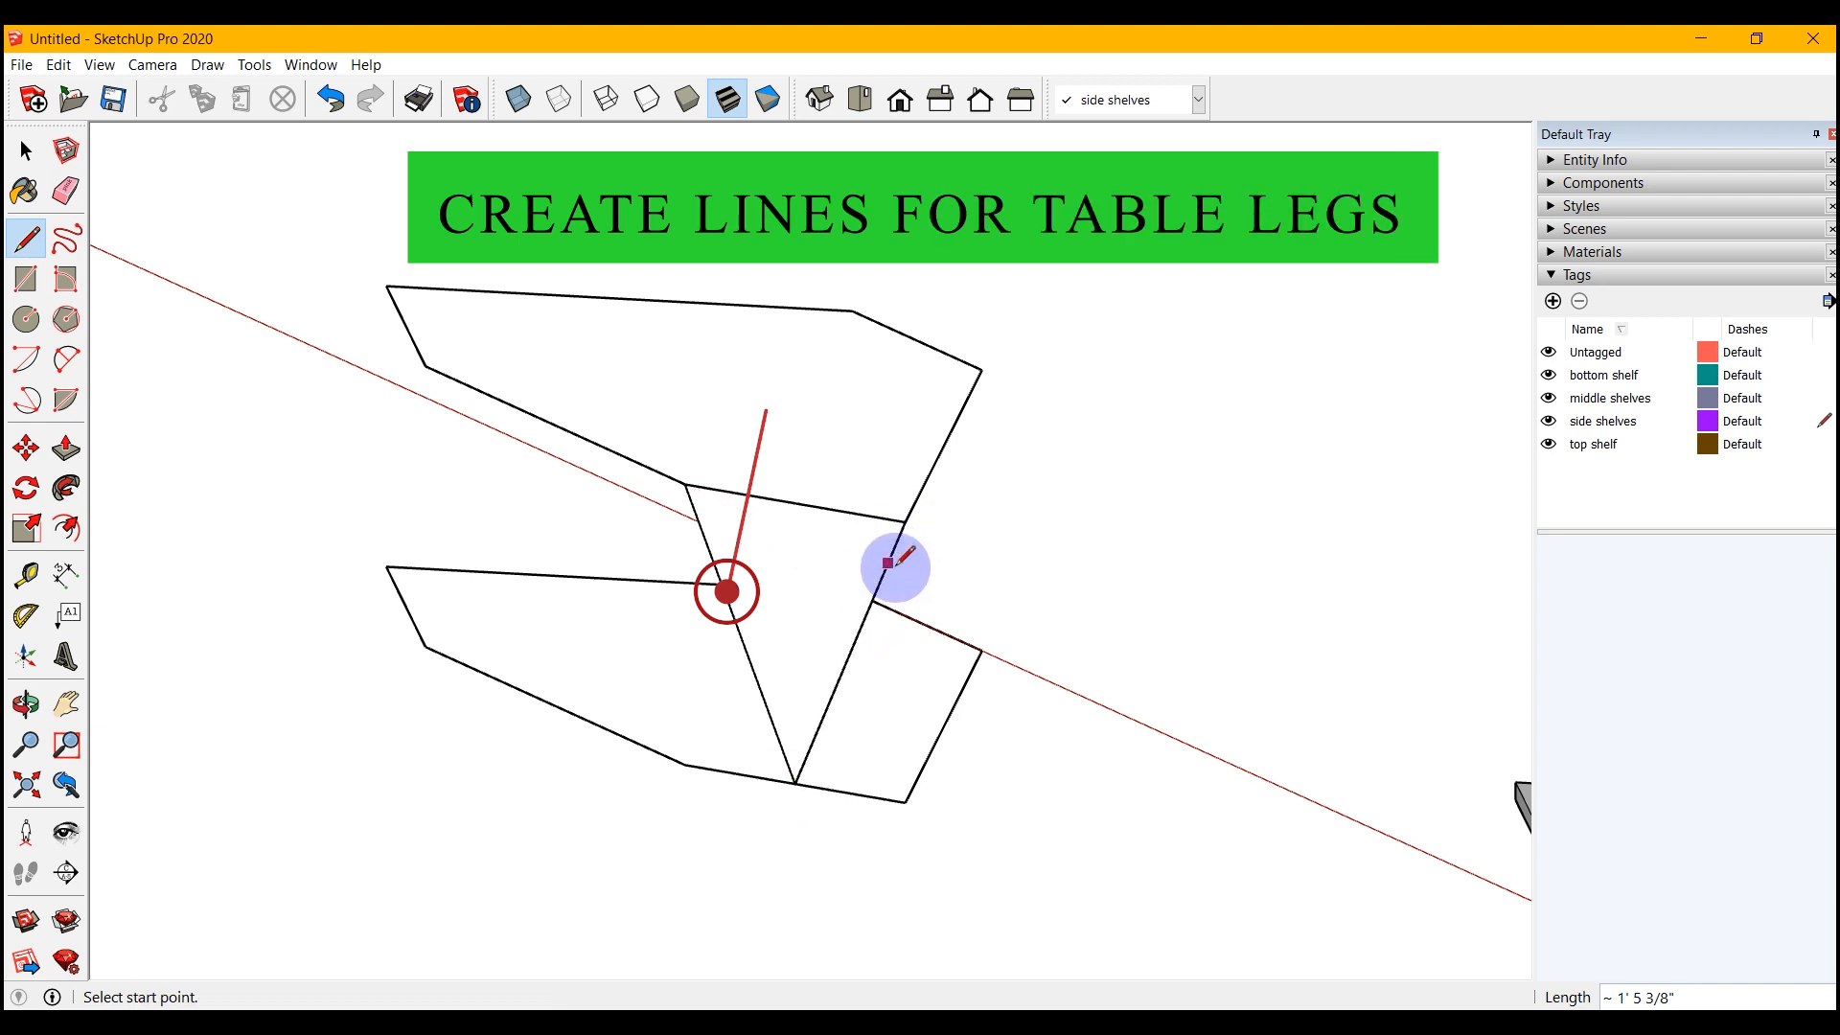
pyautogui.press('space')
# - Draw a second V-shaped leg from the upper hexagon's short edge above the red axis to the midpoint of the lower edge
pyautogui.moveTo(893, 573); pyautogui.dragTo(220, 623, button='middle')
pyautogui.moveTo(702, 697); pyautogui.dragTo(829, 508, button='middle')
pyautogui.click(26, 237)
pyautogui.click(674, 461)
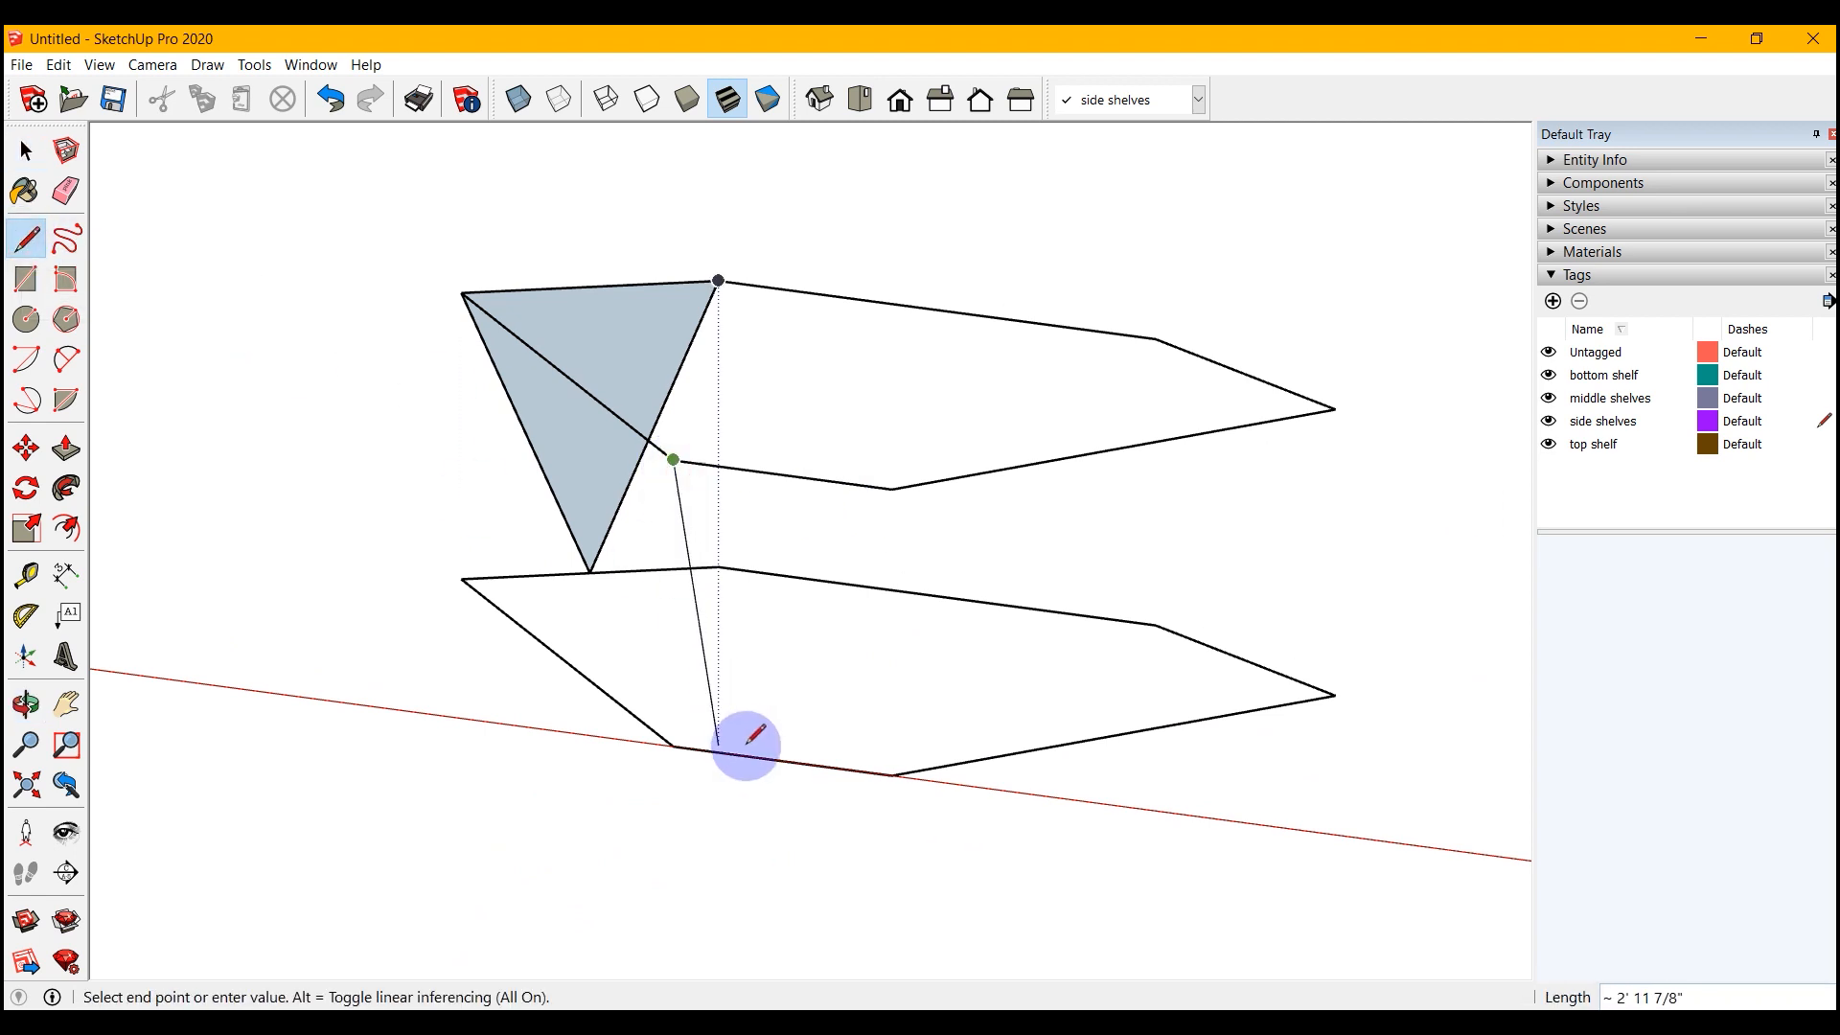
pyautogui.click(782, 763)
pyautogui.click(893, 488)
pyautogui.press('space')
# - Draw the third V-shaped leg from the remaining short upper edge to the midpoint of the lower hexagon edge beneath it
pyautogui.moveTo(1215, 725); pyautogui.dragTo(214, 818, button='middle')
pyautogui.scroll(1, 214, 818)
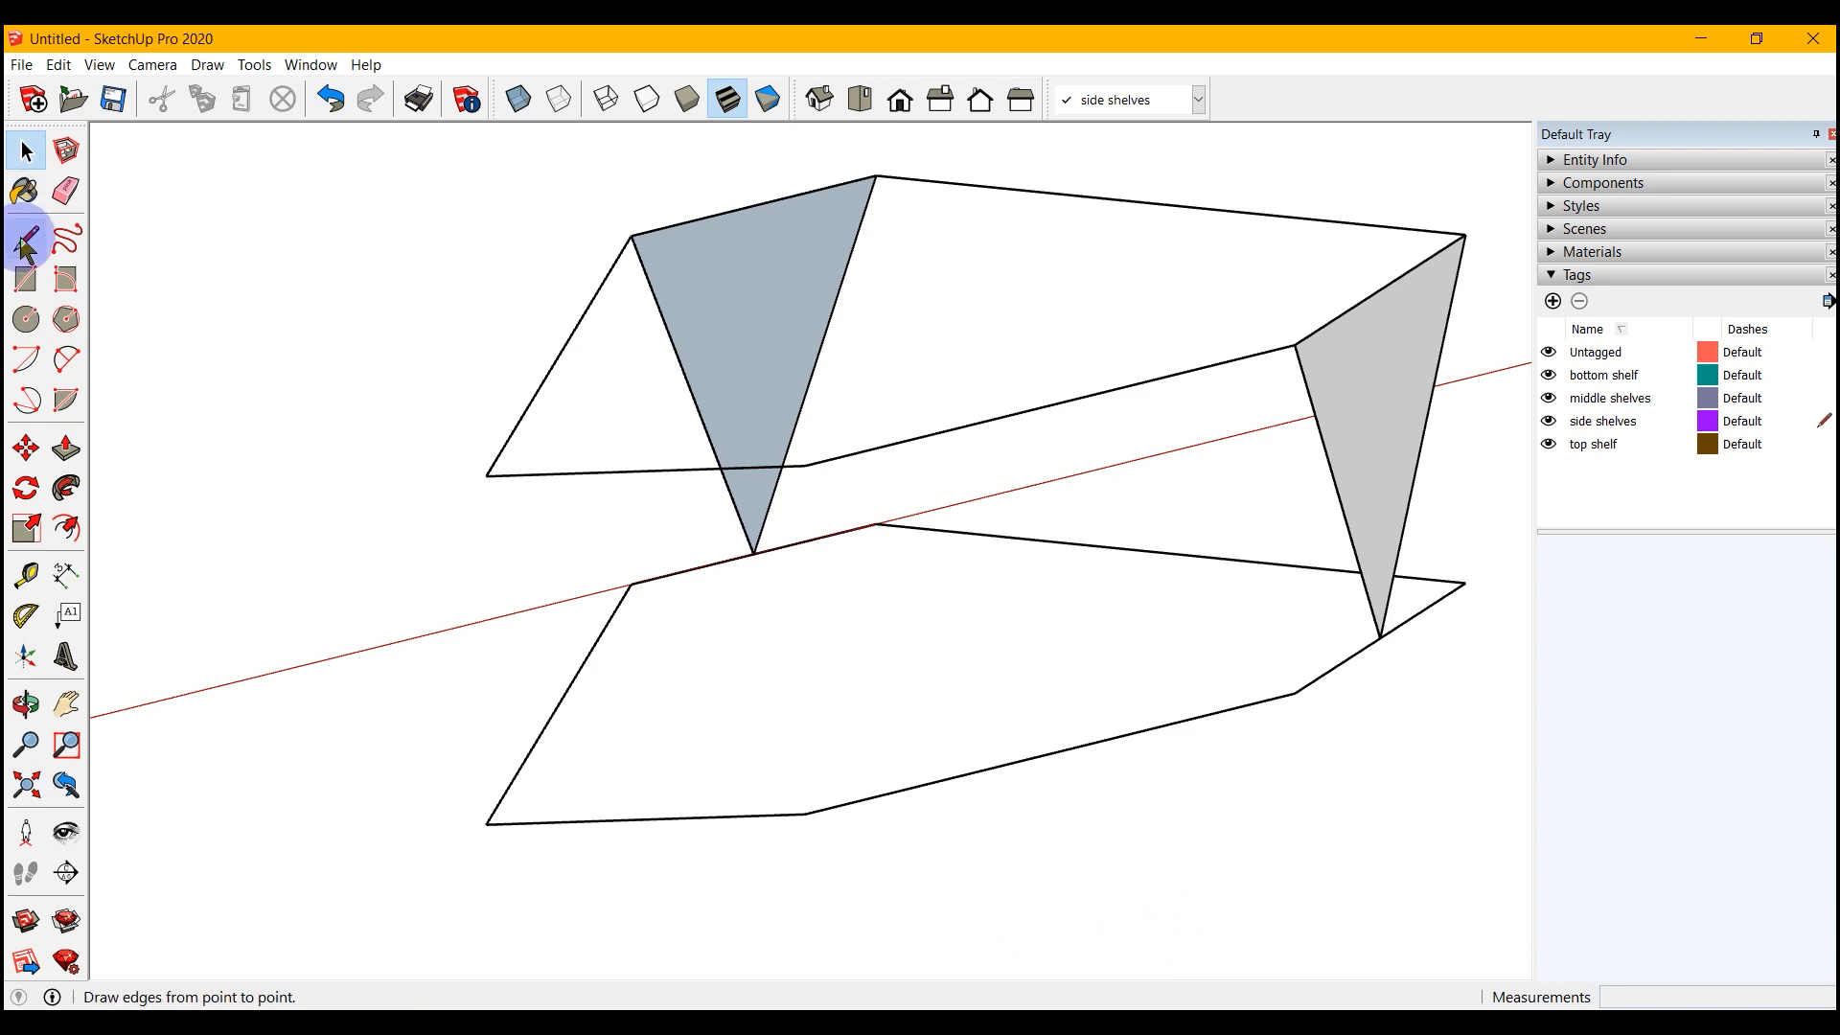
pyautogui.click(26, 244)
pyautogui.moveTo(484, 478); pyautogui.dragTo(646, 819)
pyautogui.click(806, 466)
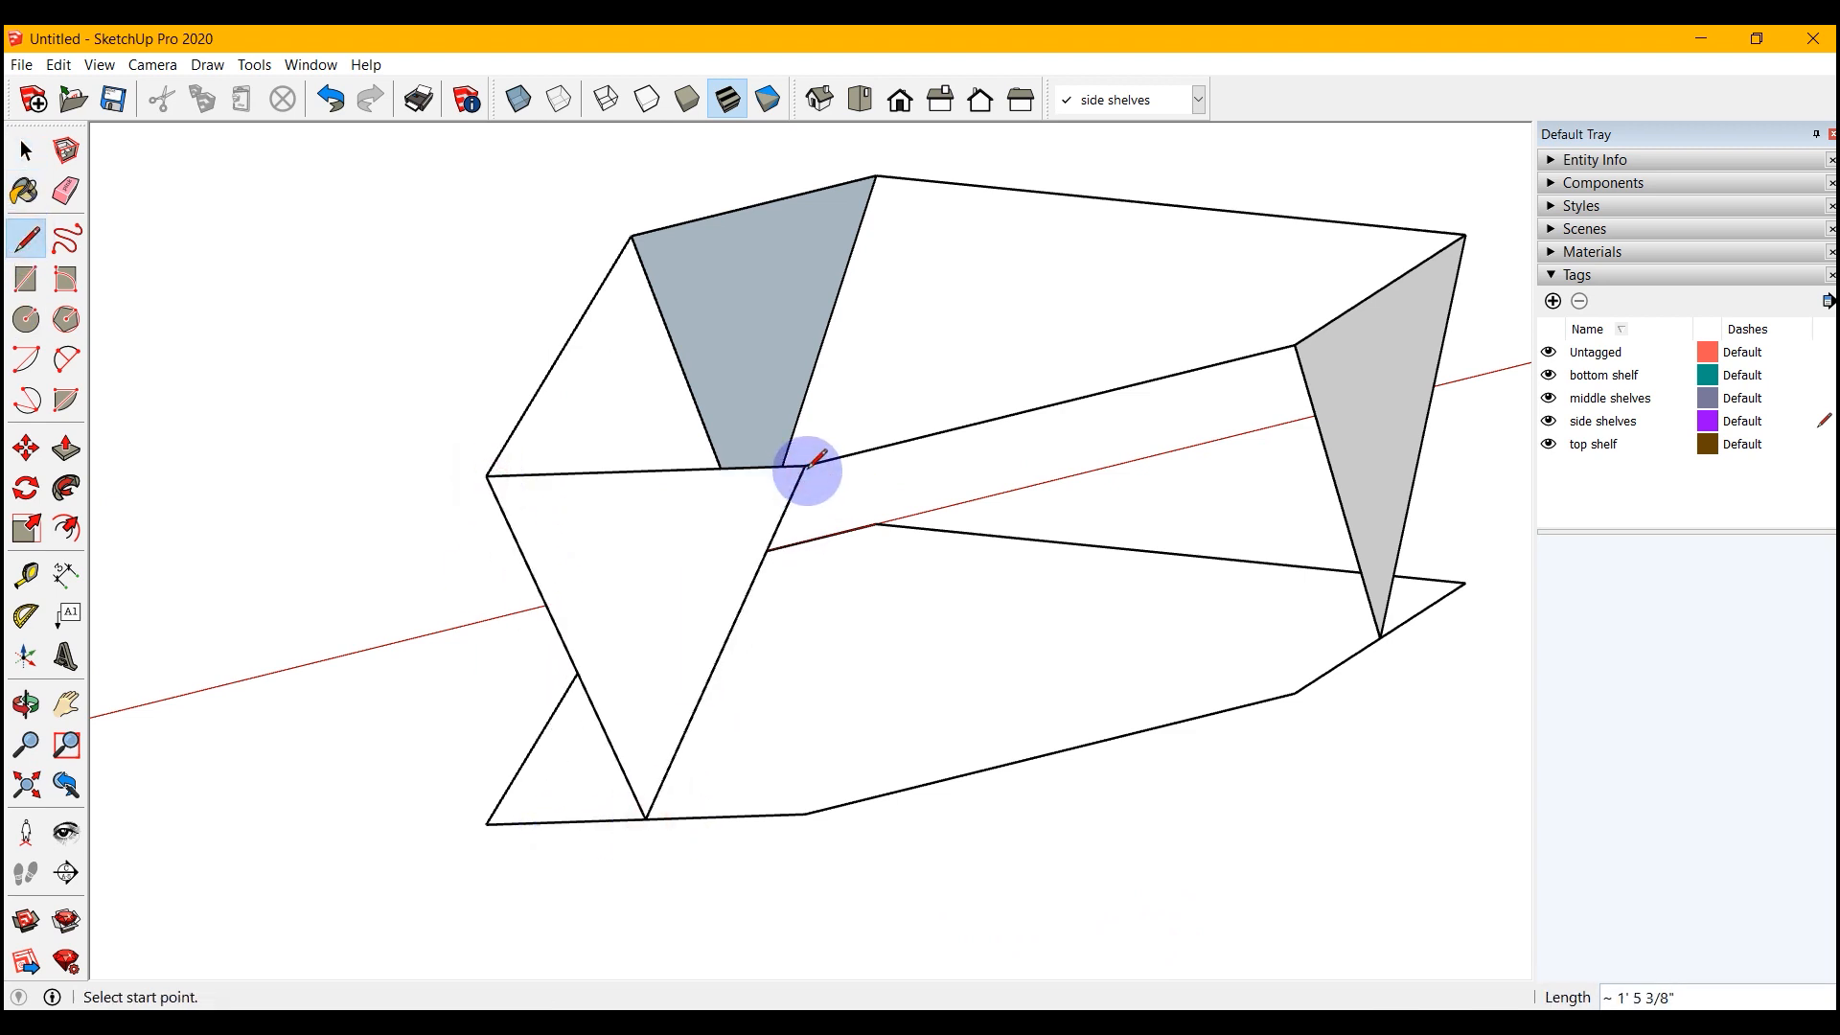
pyautogui.press('space')
# - Erase the three long upper hexagon edges that connect the triangular legs
pyautogui.moveTo(809, 501); pyautogui.dragTo(1174, 666, button='middle')
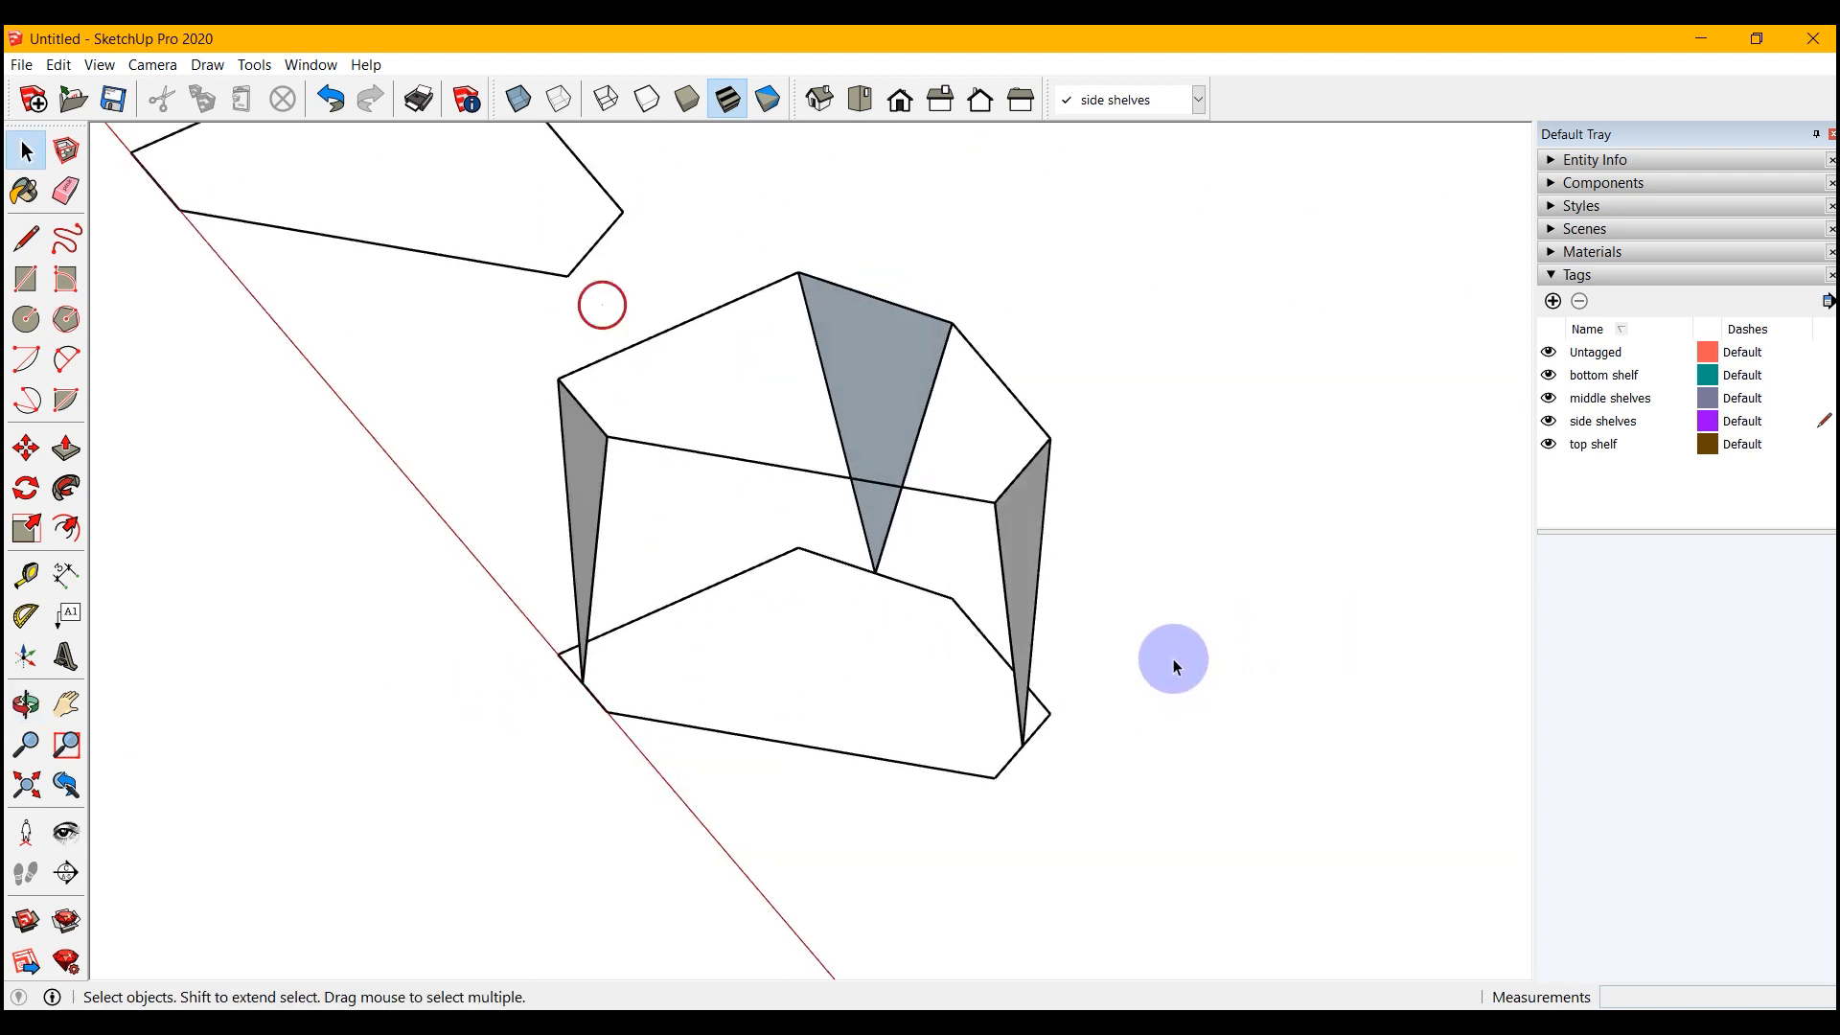
pyautogui.scroll(1, 1175, 666)
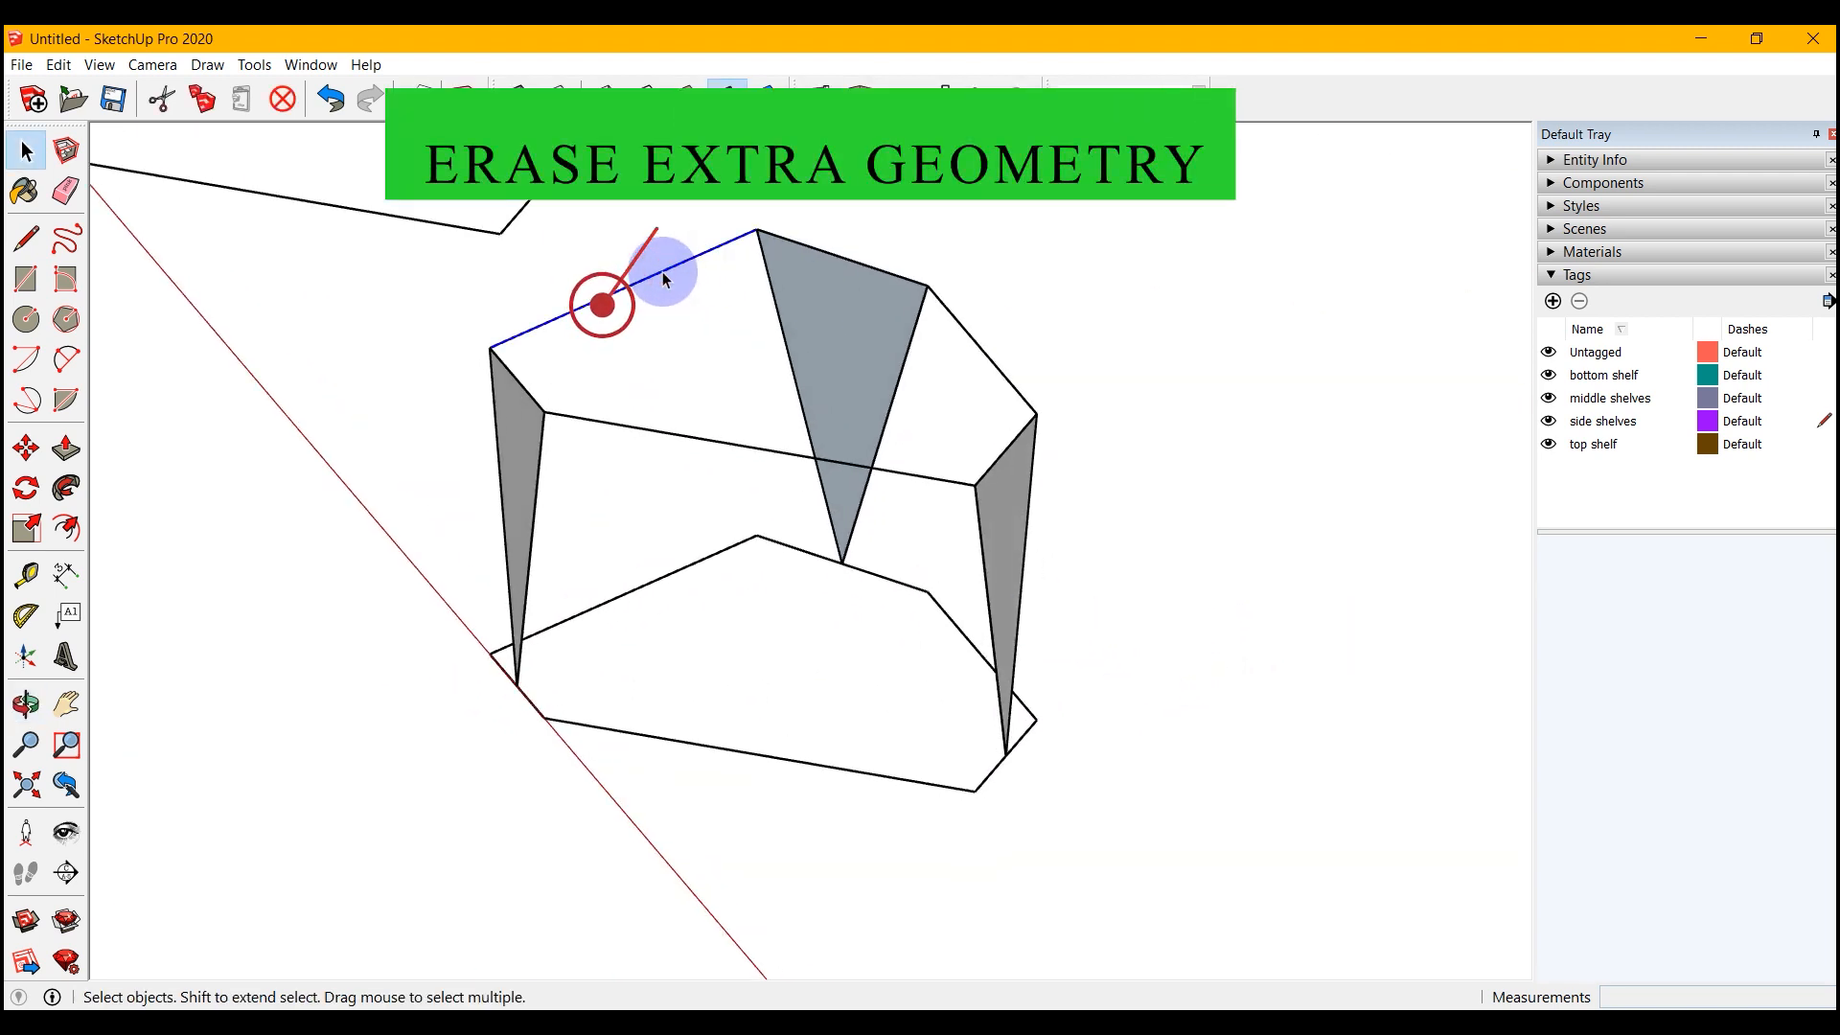
pyautogui.press('Delete')
pyautogui.press('Delete')
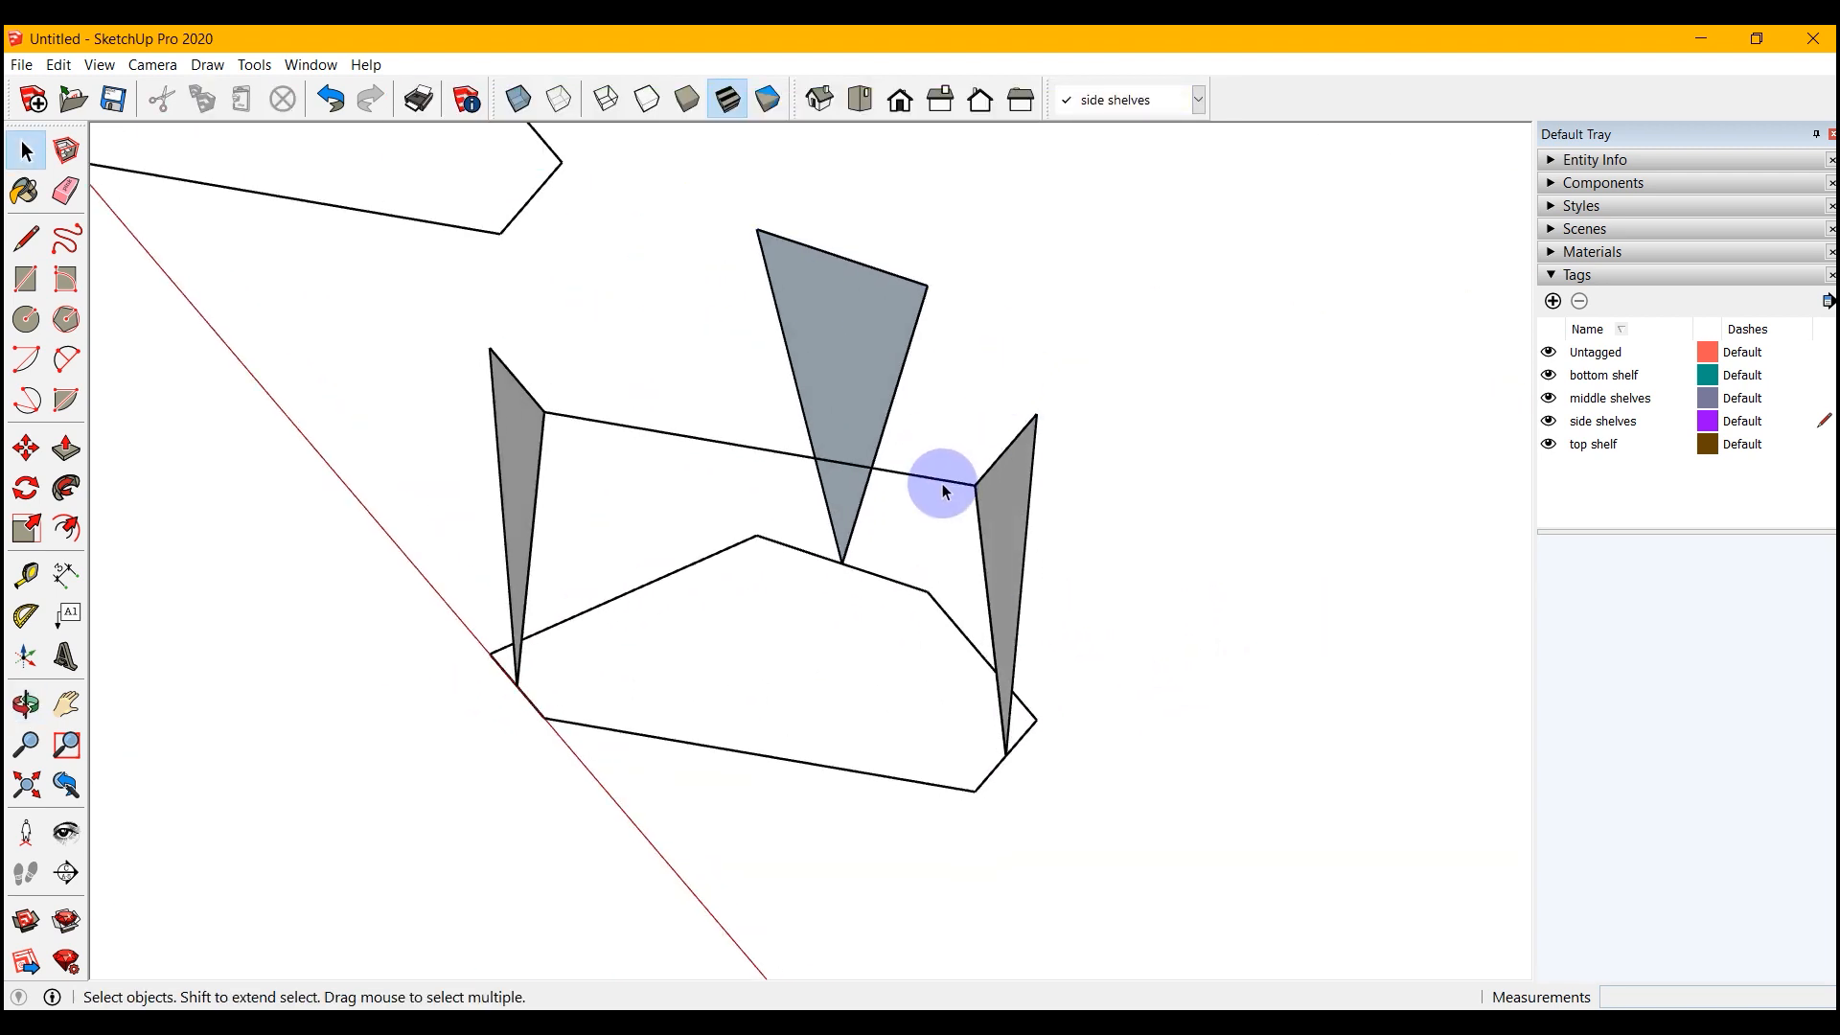
pyautogui.click(936, 477)
pyautogui.press('Delete')
# - Offset the outlines of all three leg triangles 1" inward
pyautogui.moveTo(892, 630); pyautogui.dragTo(760, 624, button='middle')
pyautogui.click(66, 528)
pyautogui.click(875, 498)
pyautogui.write('1')
pyautogui.press('Return')
pyautogui.moveTo(878, 658); pyautogui.dragTo(670, 465, button='middle')
pyautogui.click(603, 422)
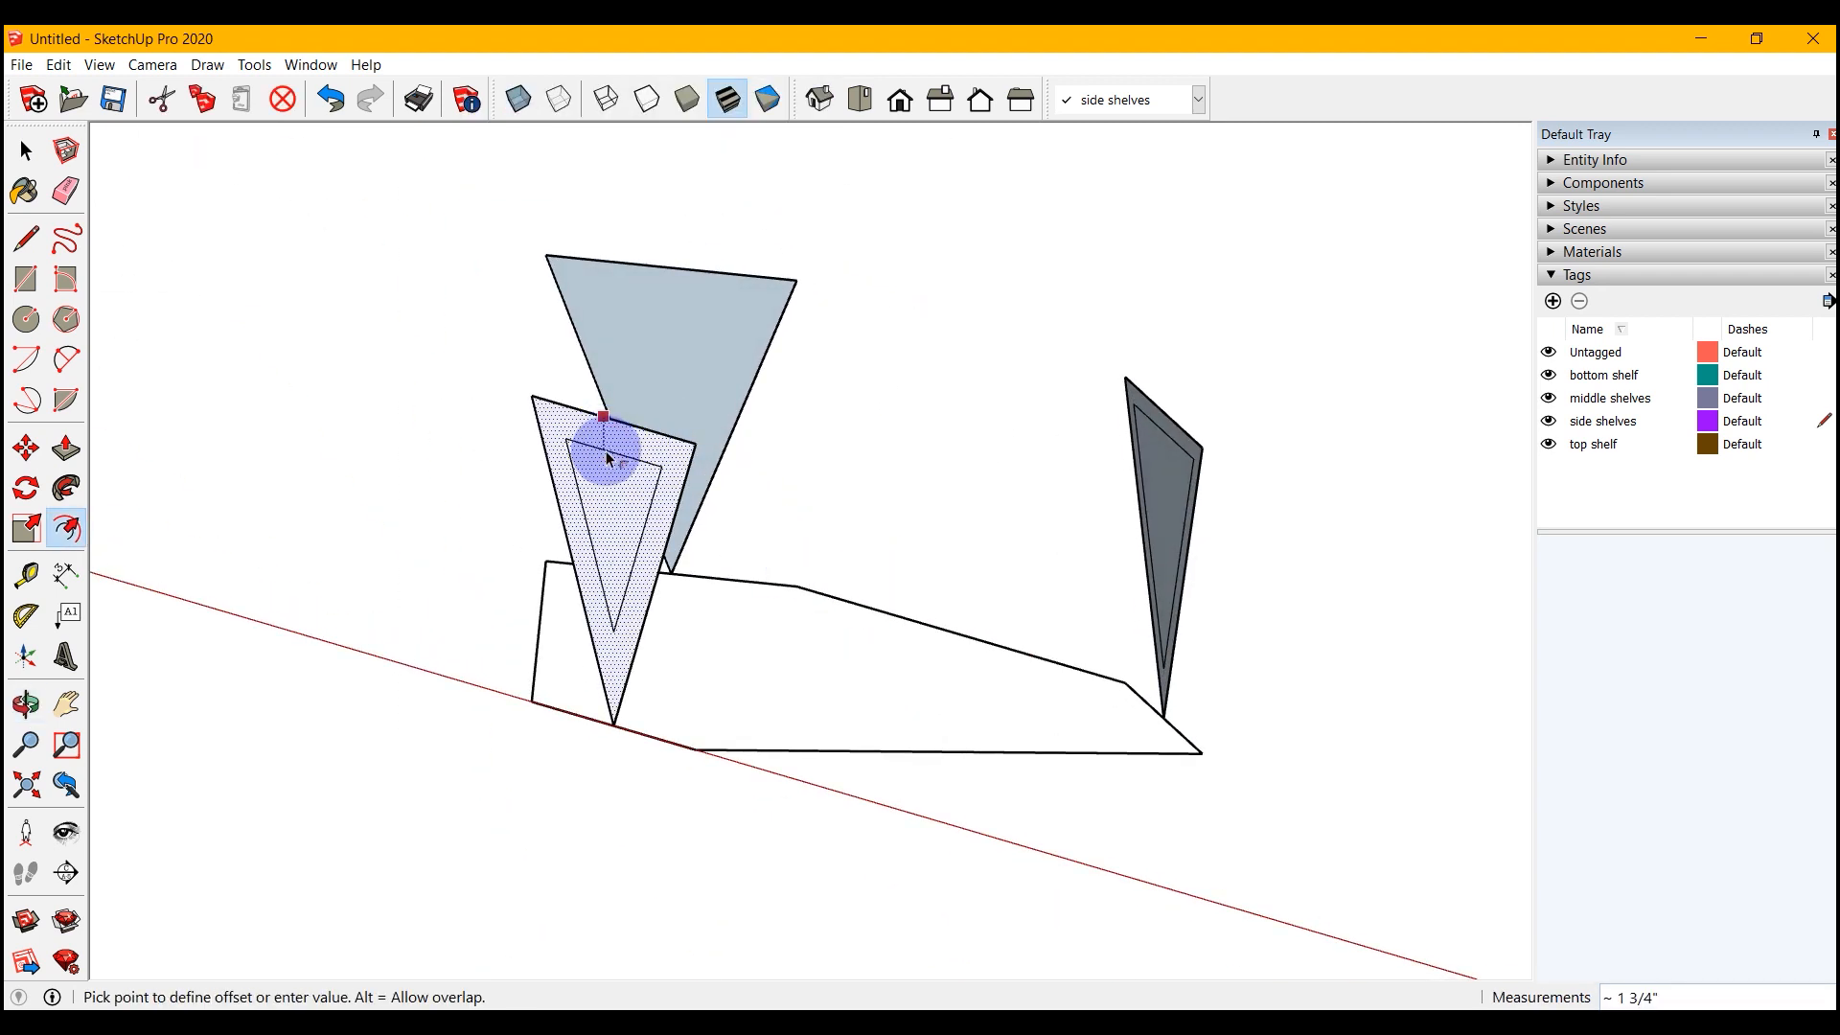
pyautogui.click(607, 458)
pyautogui.moveTo(608, 471); pyautogui.dragTo(1193, 426, button='middle')
pyautogui.click(1193, 428)
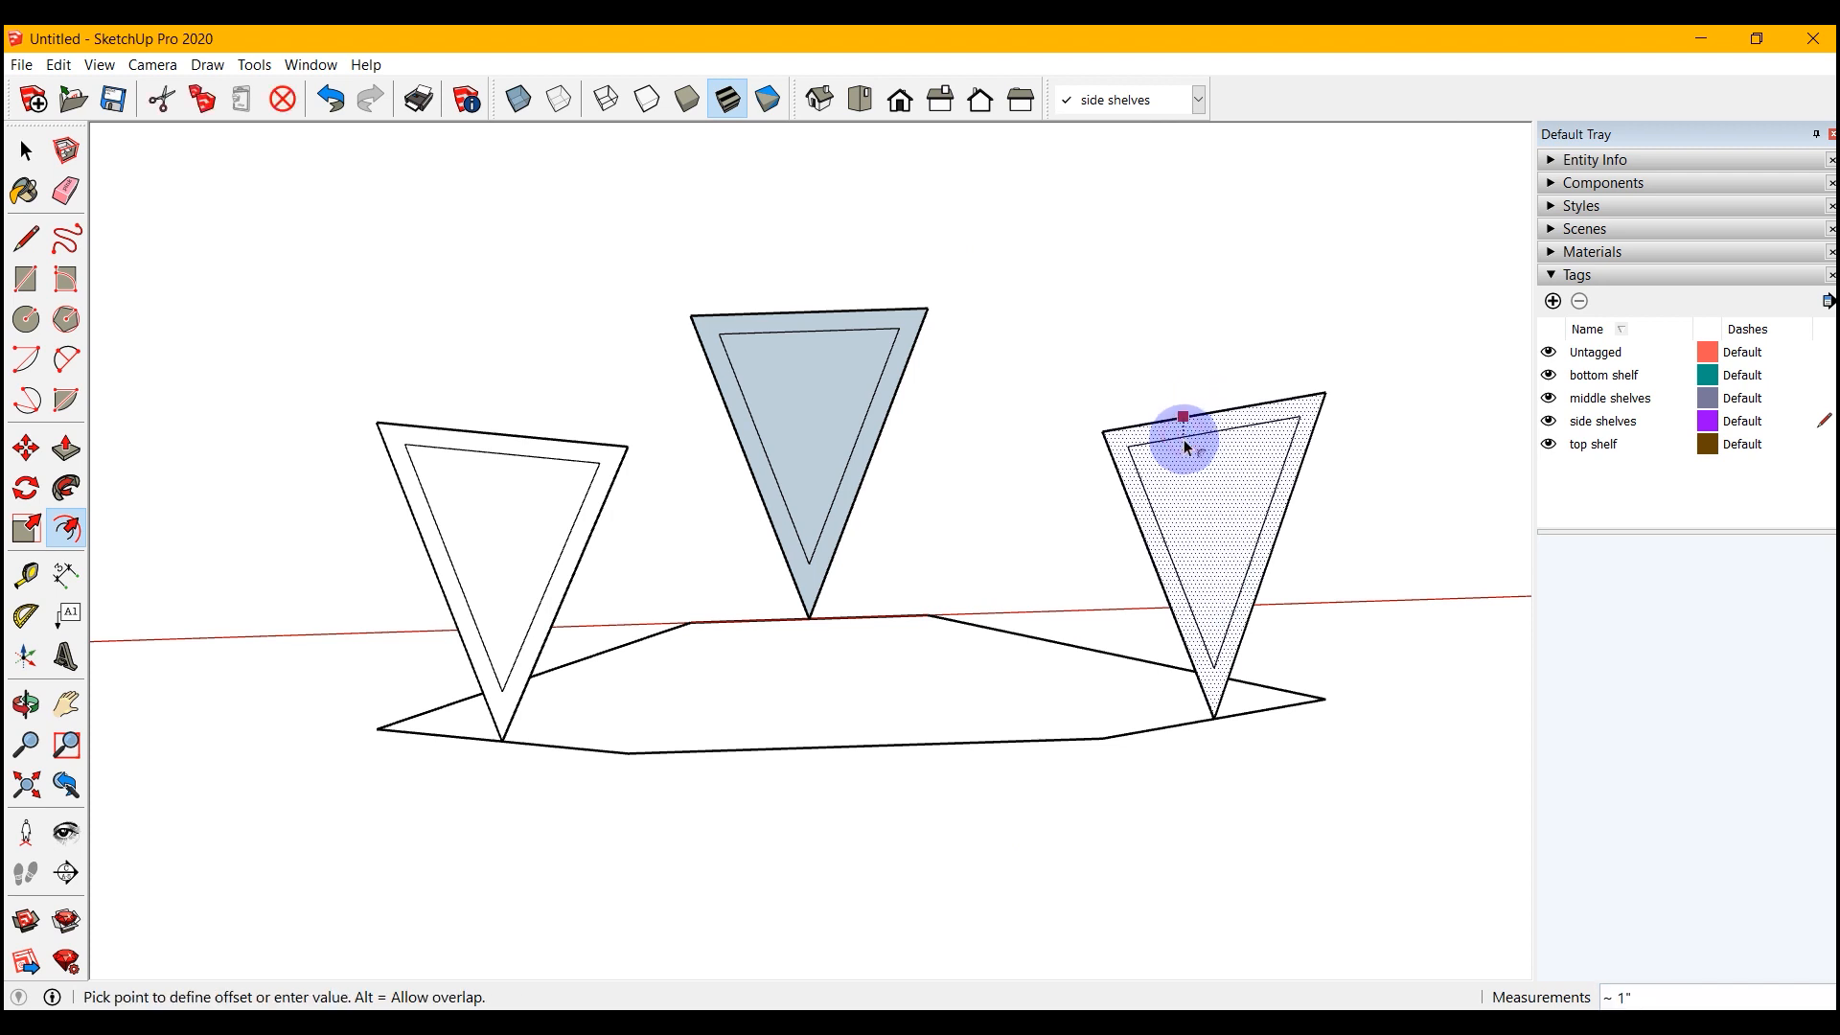
pyautogui.click(1191, 440)
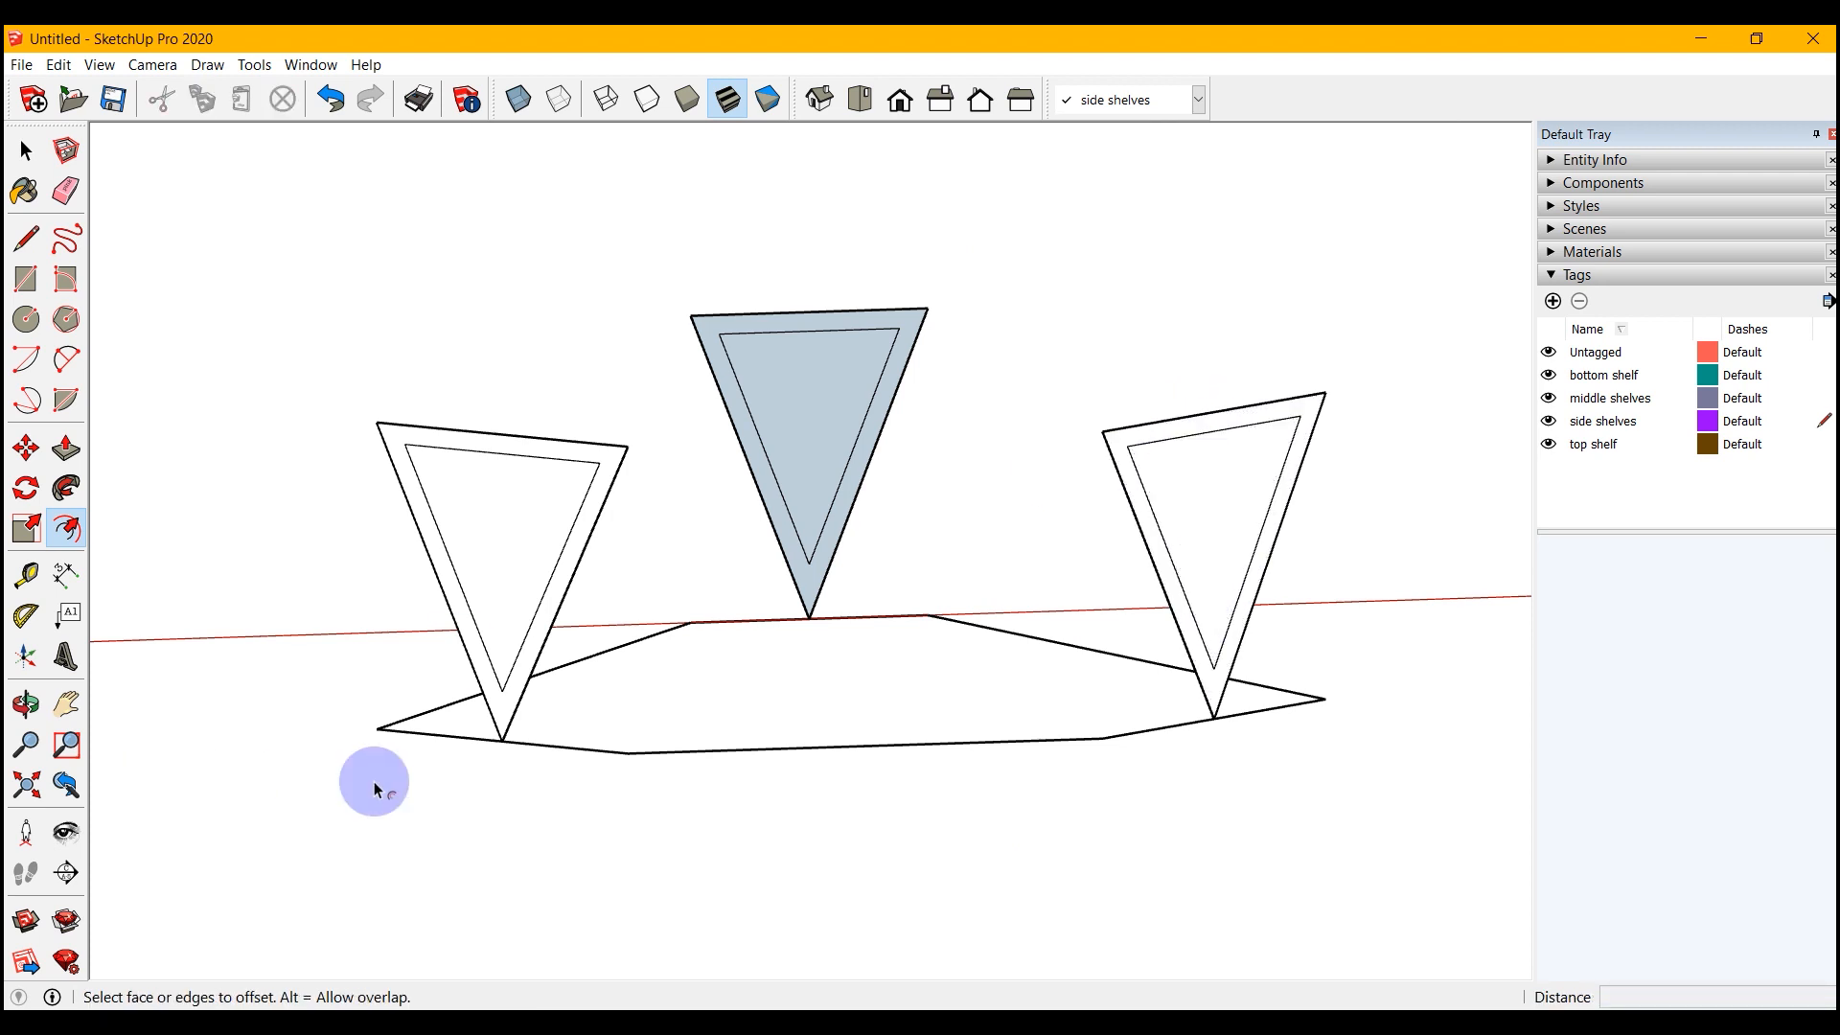
# - Delete the inner faces of the three leg triangles, leaving only their 1" frames
pyautogui.press('space')
pyautogui.click(514, 527)
pyautogui.press('Delete')
pyautogui.click(1232, 531)
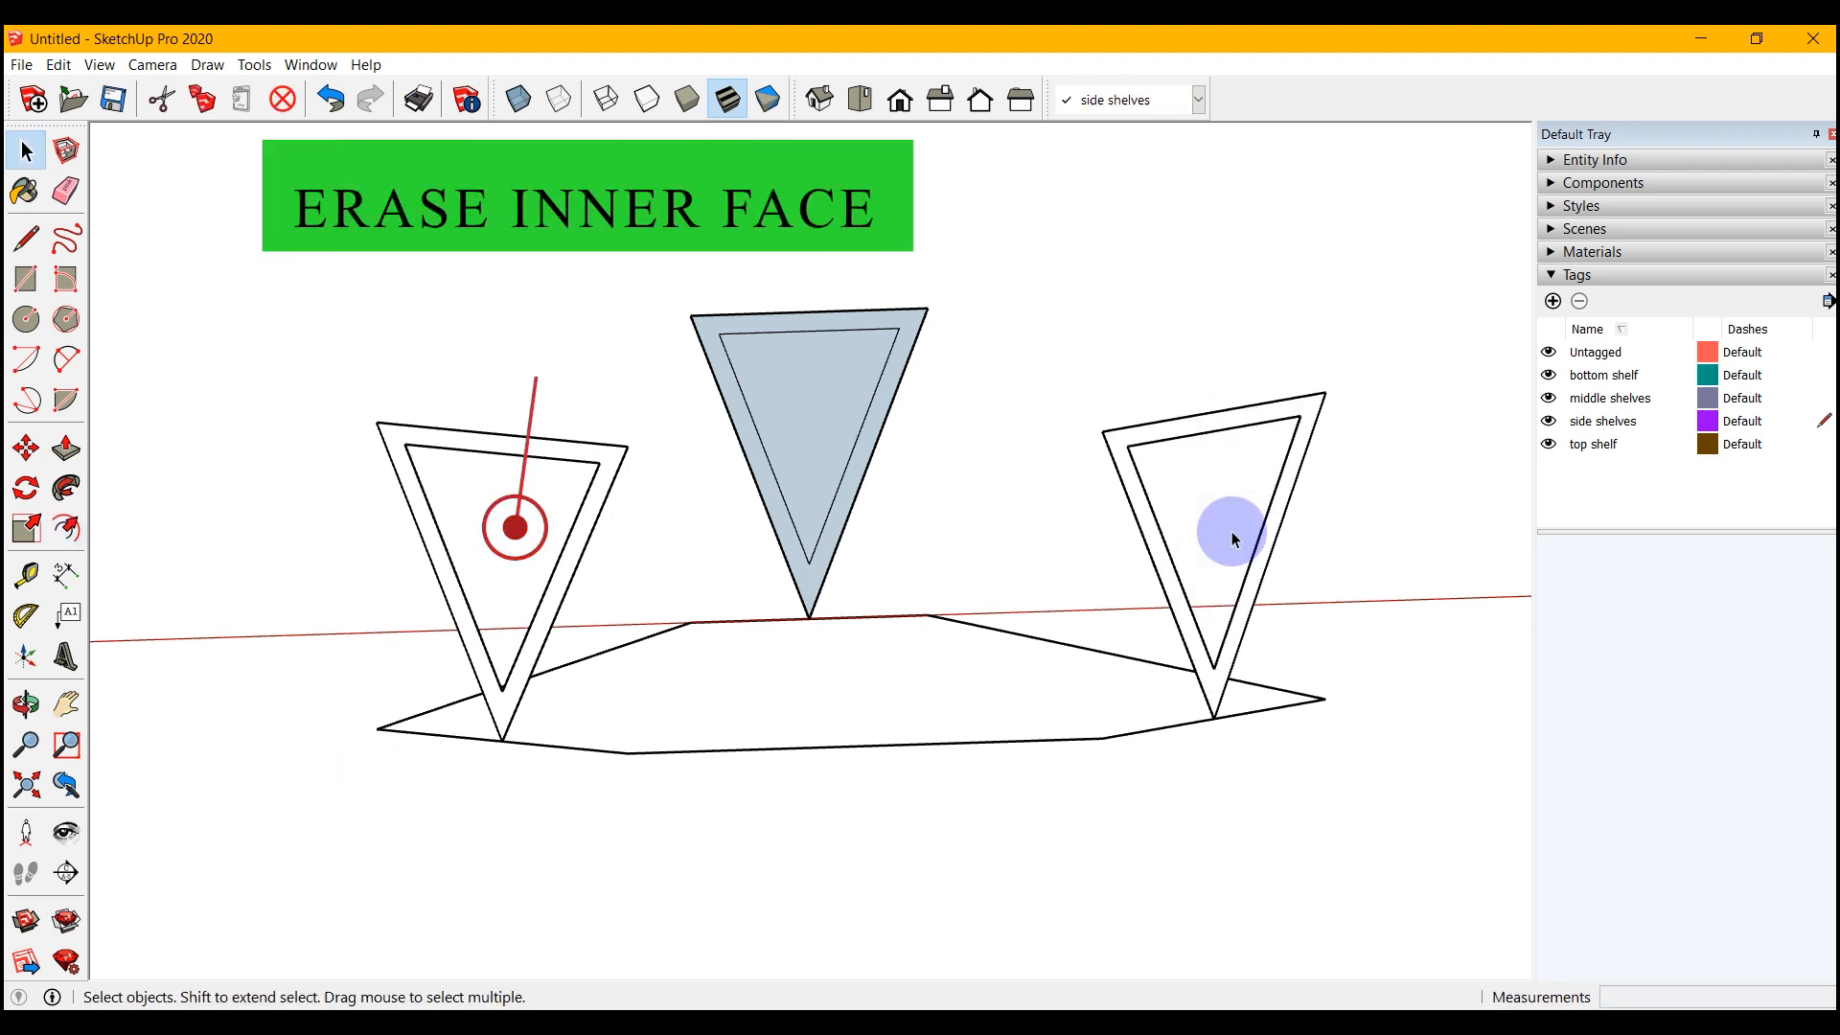
pyautogui.press('Delete')
pyautogui.click(785, 417)
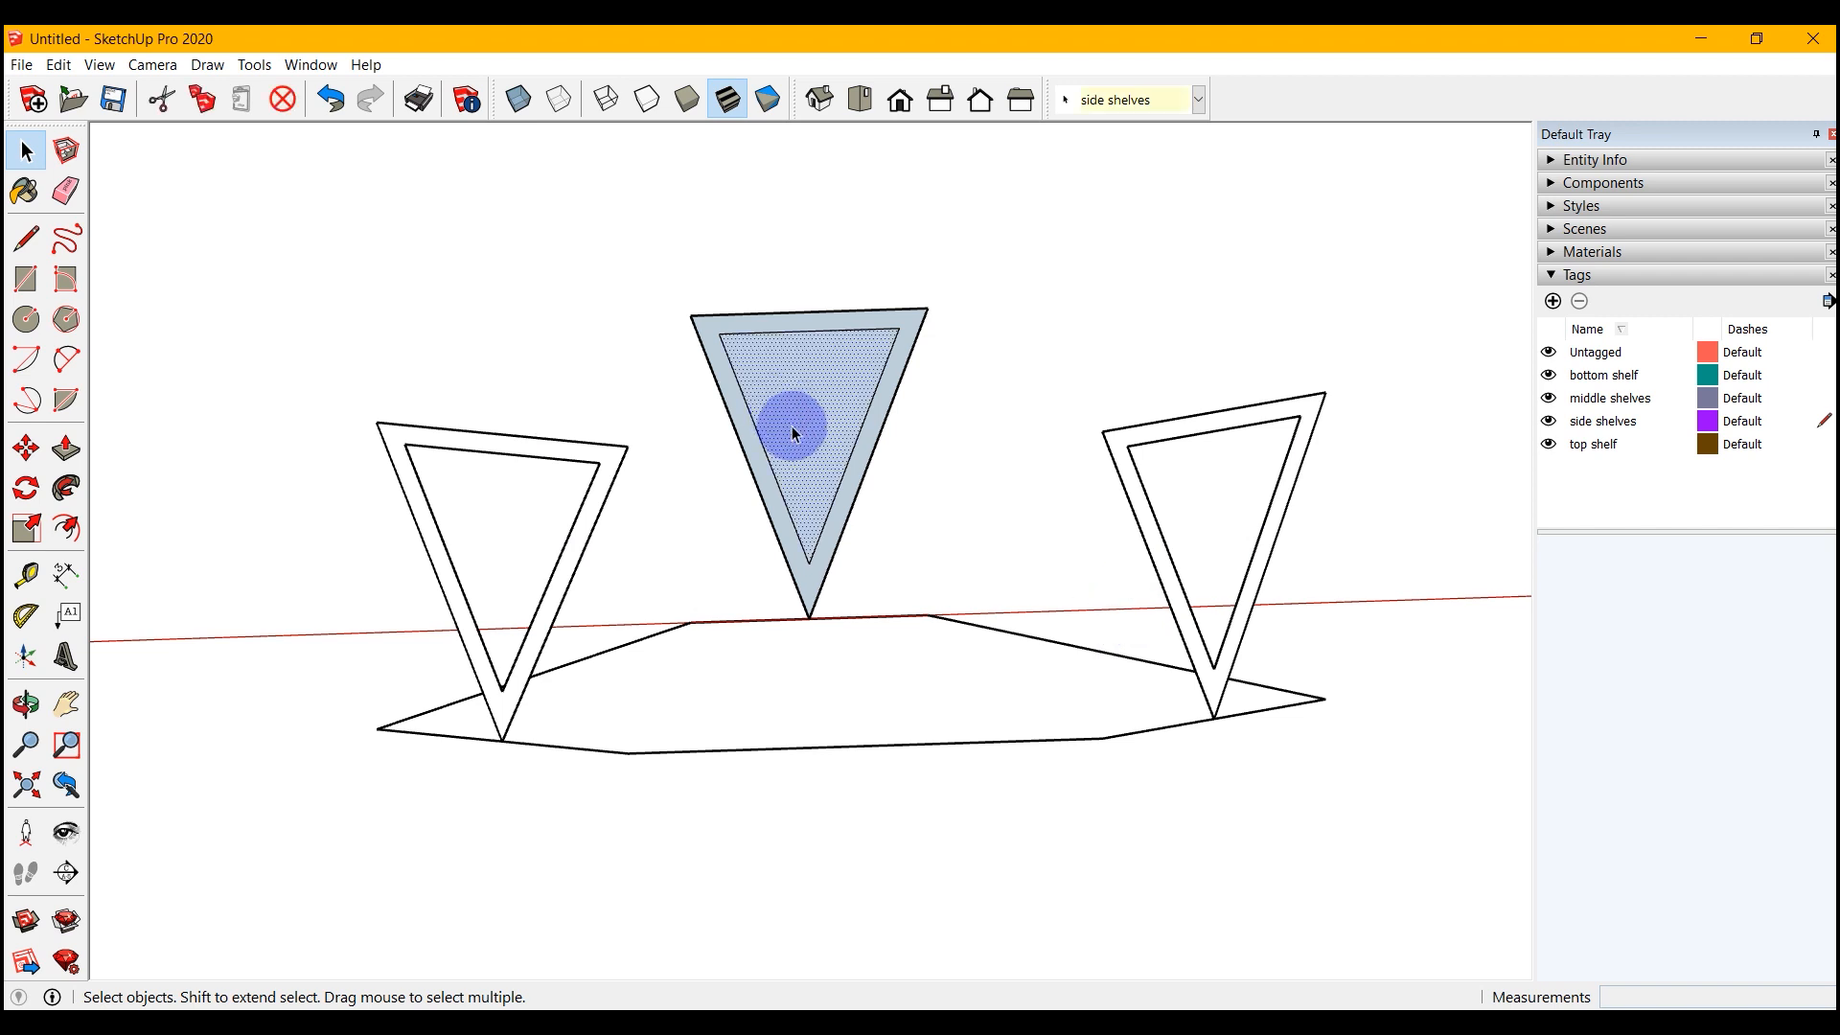
pyautogui.press('Delete')
# - Push/Pull each of the three triangular leg frames to a thickness of 1"
pyautogui.moveTo(810, 793)
pyautogui.mouseDown(button='middle')
pyautogui.moveTo(740, 876)
pyautogui.moveTo(1624, 57)
pyautogui.mouseUp(button='middle')
pyautogui.scroll(3, 1131, 261)
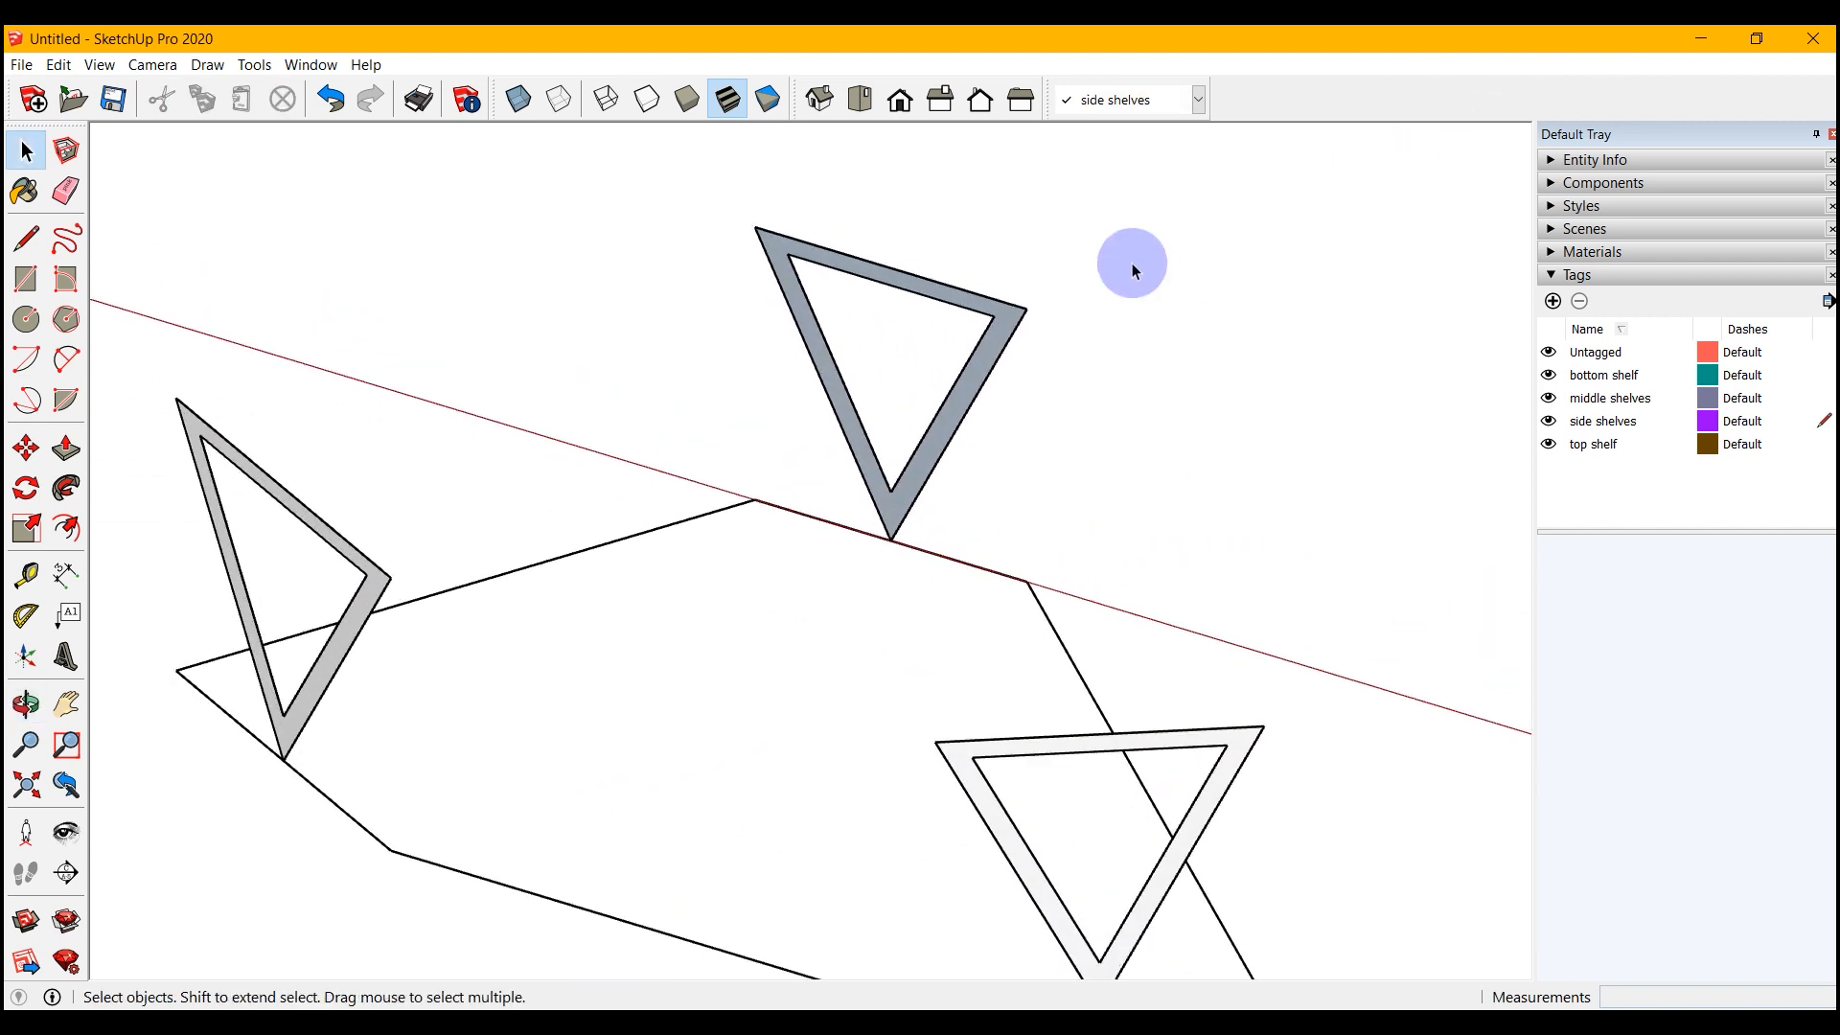
pyautogui.click(66, 448)
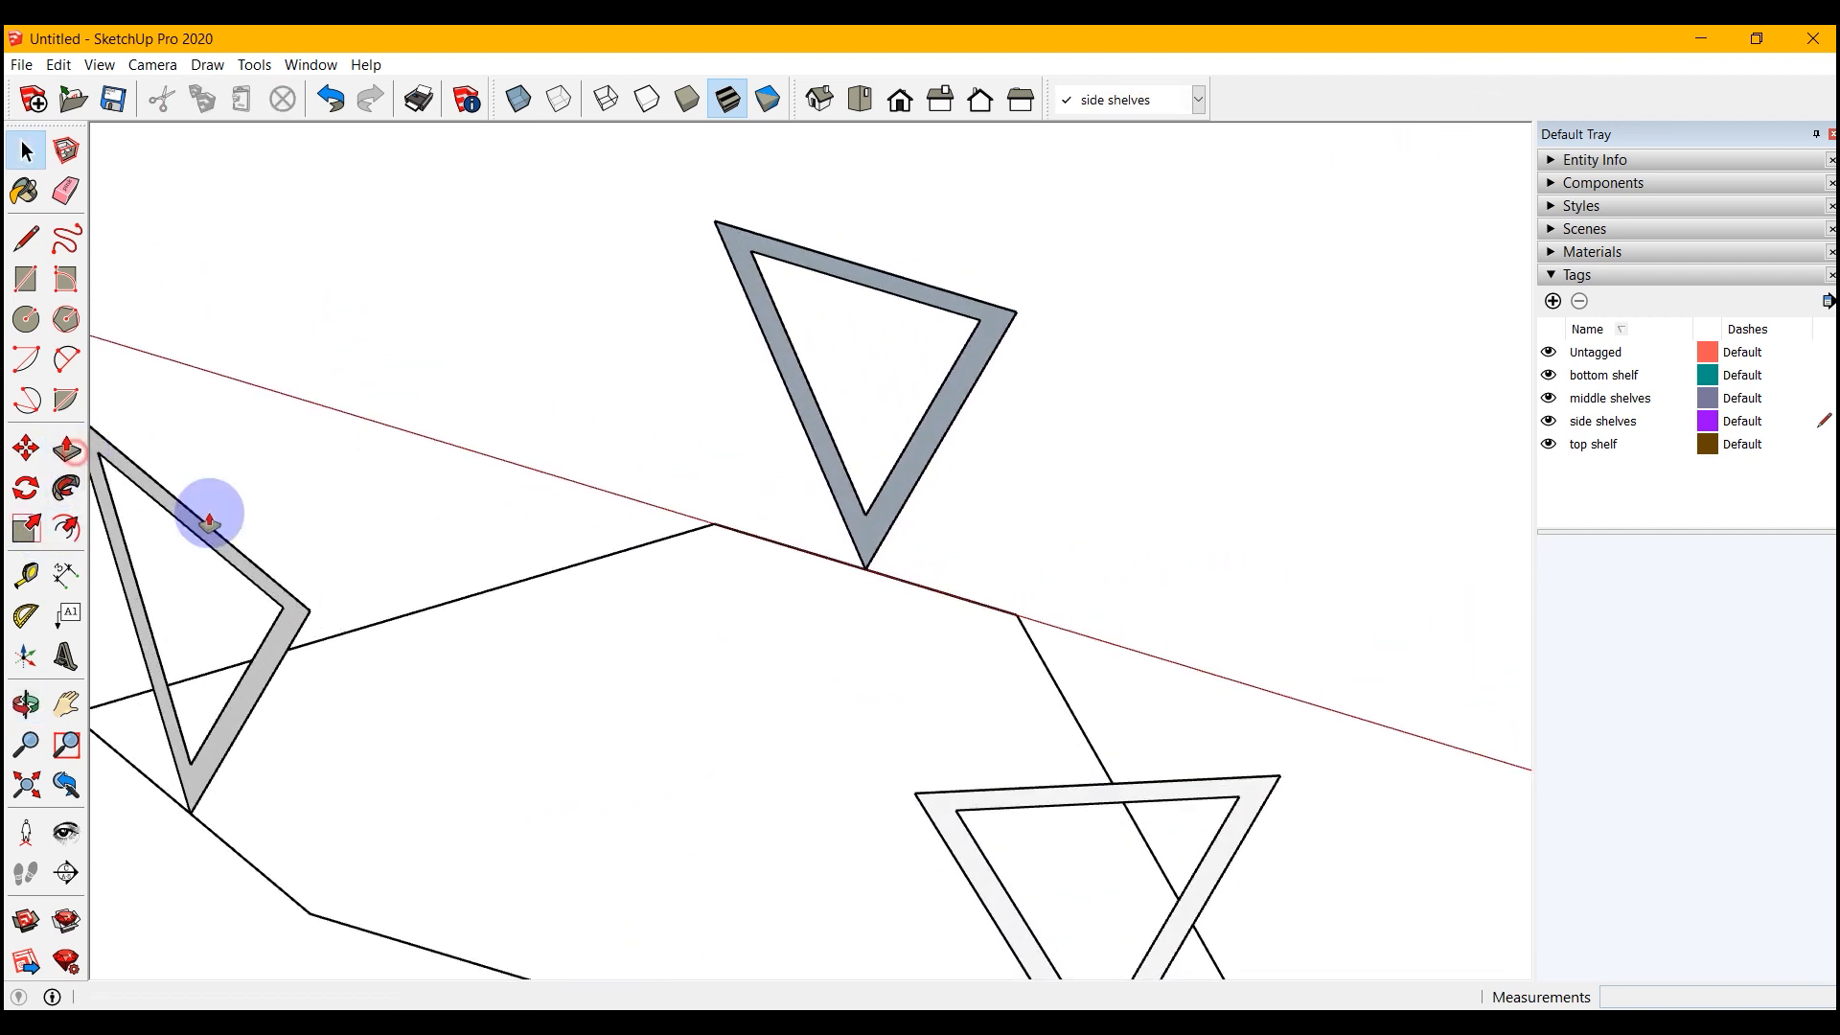
pyautogui.click(797, 257)
pyautogui.write('1')
pyautogui.press('Return')
pyautogui.moveTo(723, 957); pyautogui.dragTo(1239, 556, button='middle')
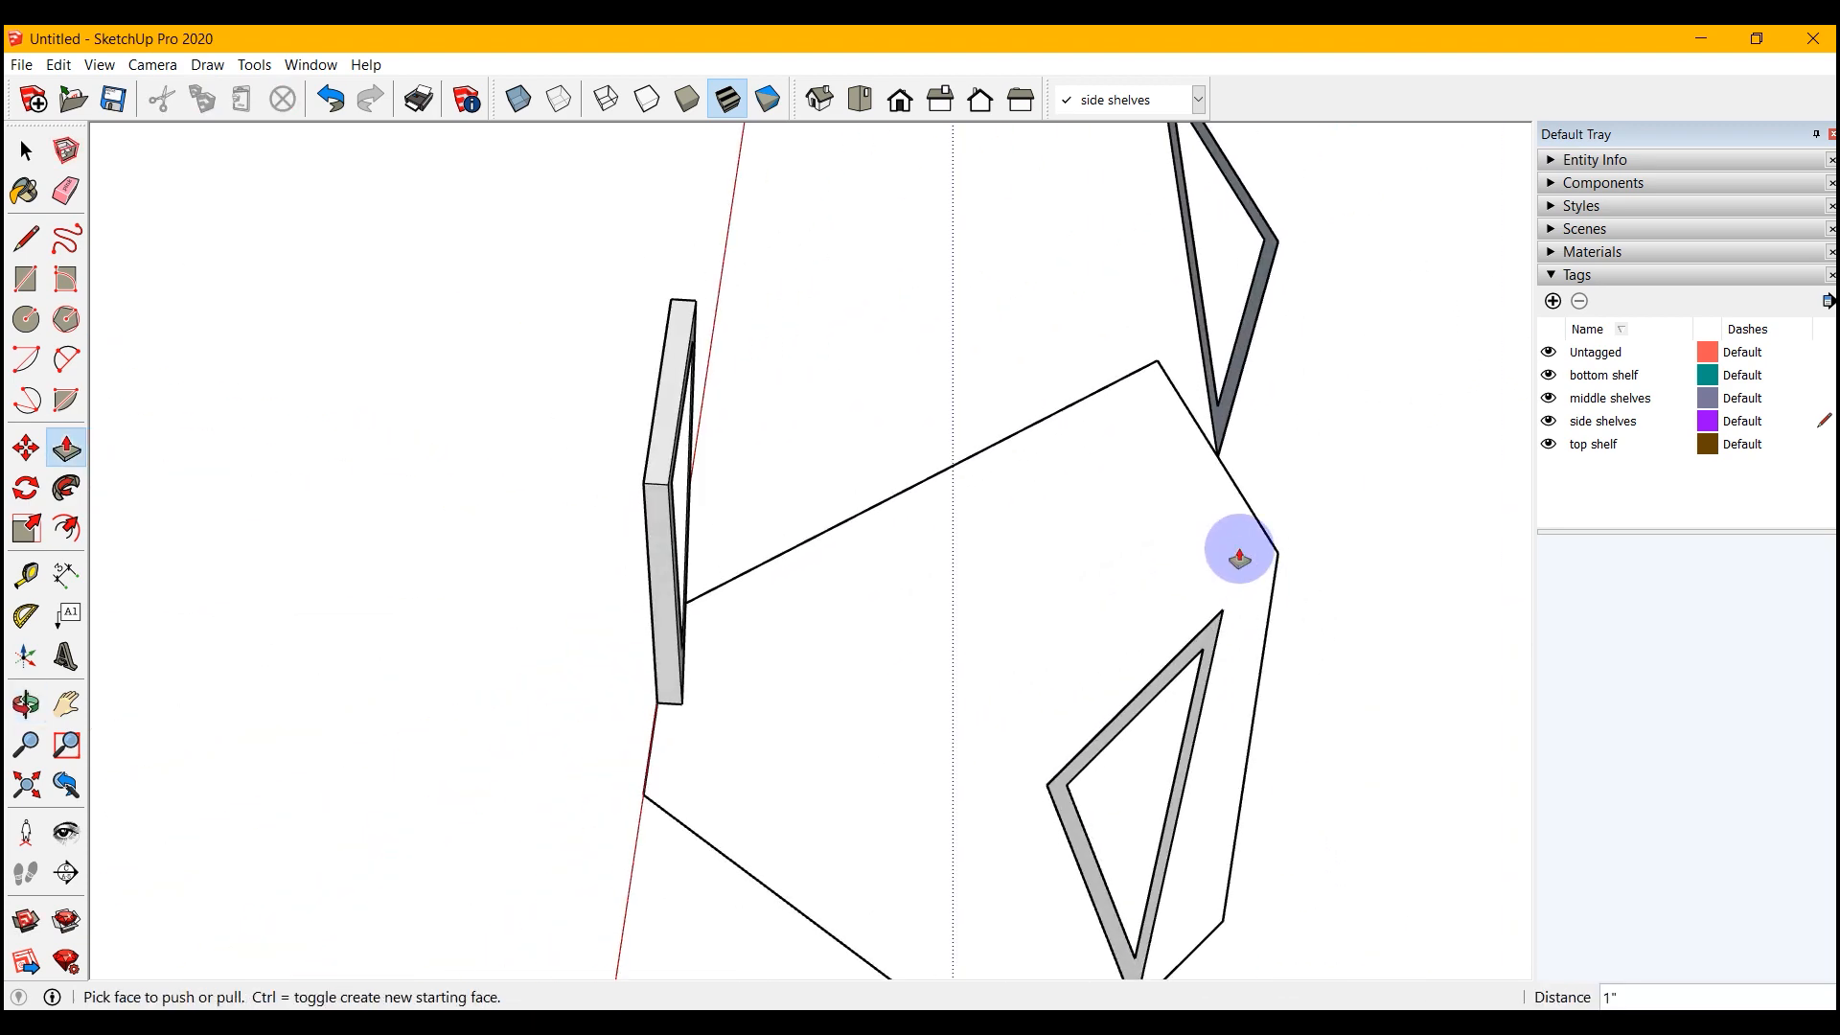
pyautogui.doubleClick(1223, 357)
pyautogui.moveTo(953, 714); pyautogui.dragTo(1524, 690, button='middle')
pyautogui.scroll(4, 1281, 636)
pyautogui.doubleClick(1340, 668)
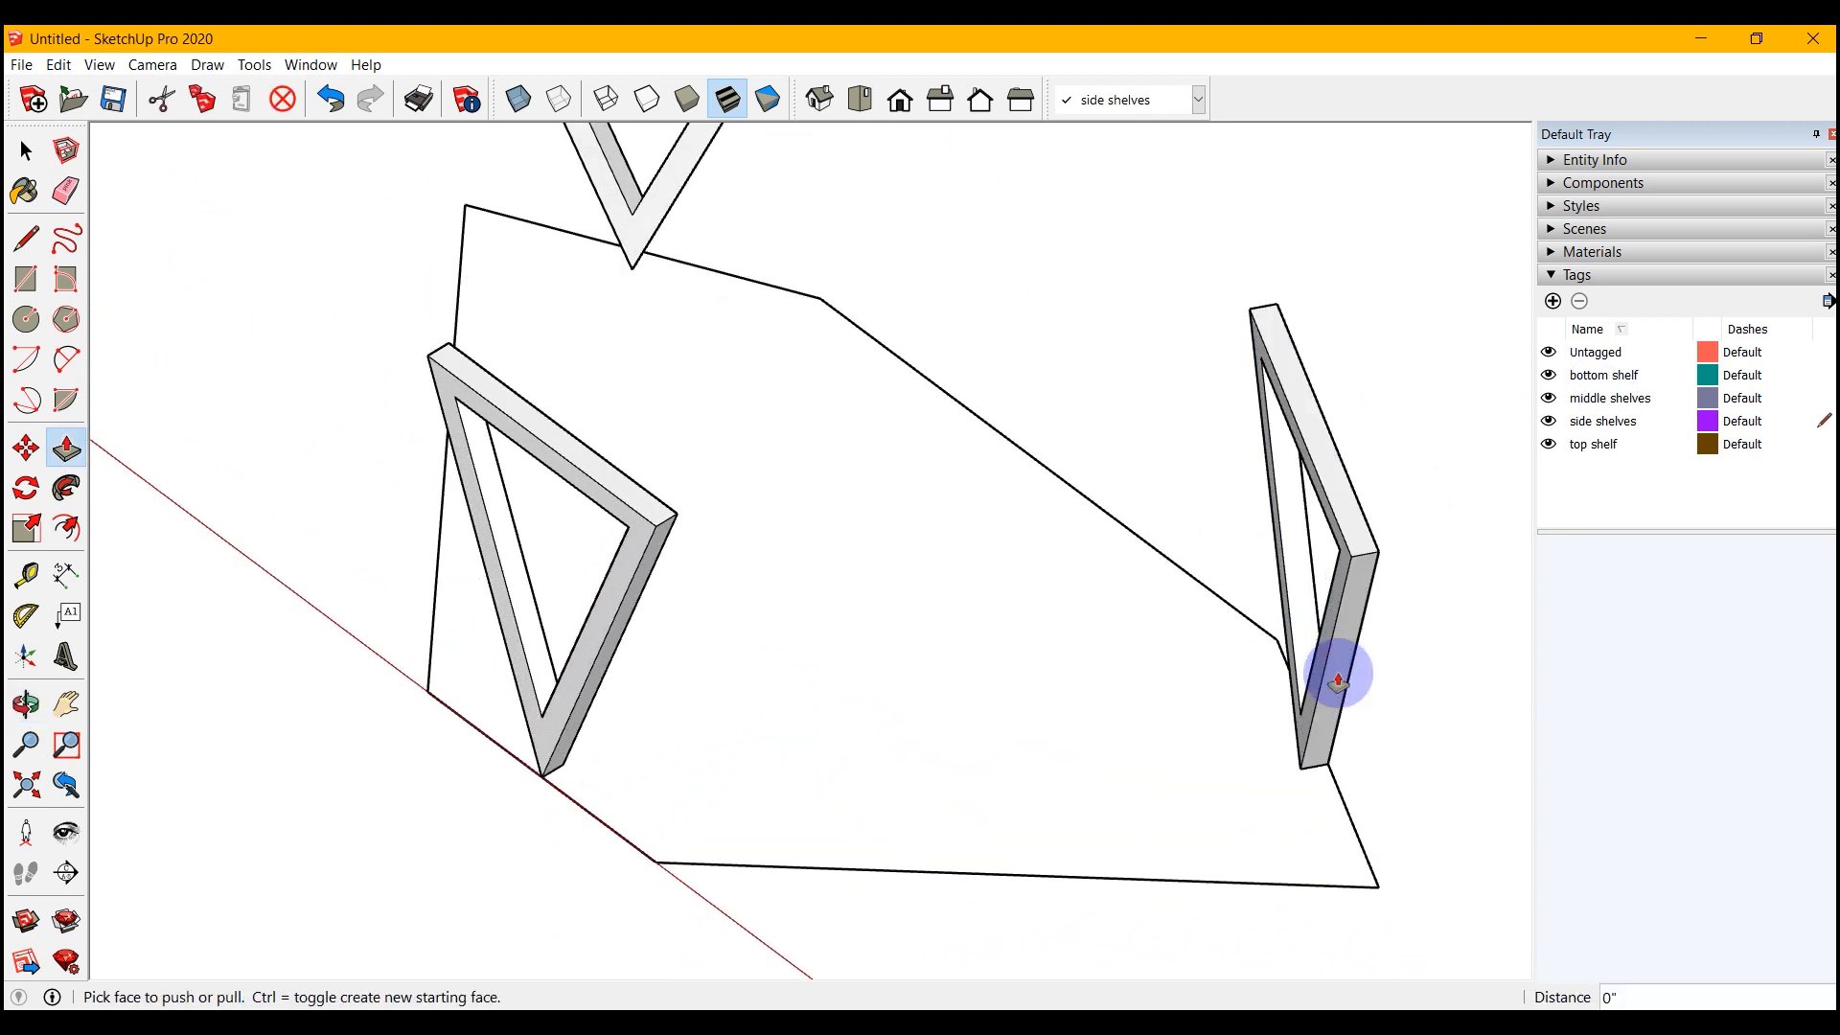
# - Delete the lower hexagon edges around the three legs, keeping the reference edge on the red axis
pyautogui.press('space')
pyautogui.scroll(-3, 463, 732)
pyautogui.moveTo(464, 731); pyautogui.dragTo(997, 604, button='middle')
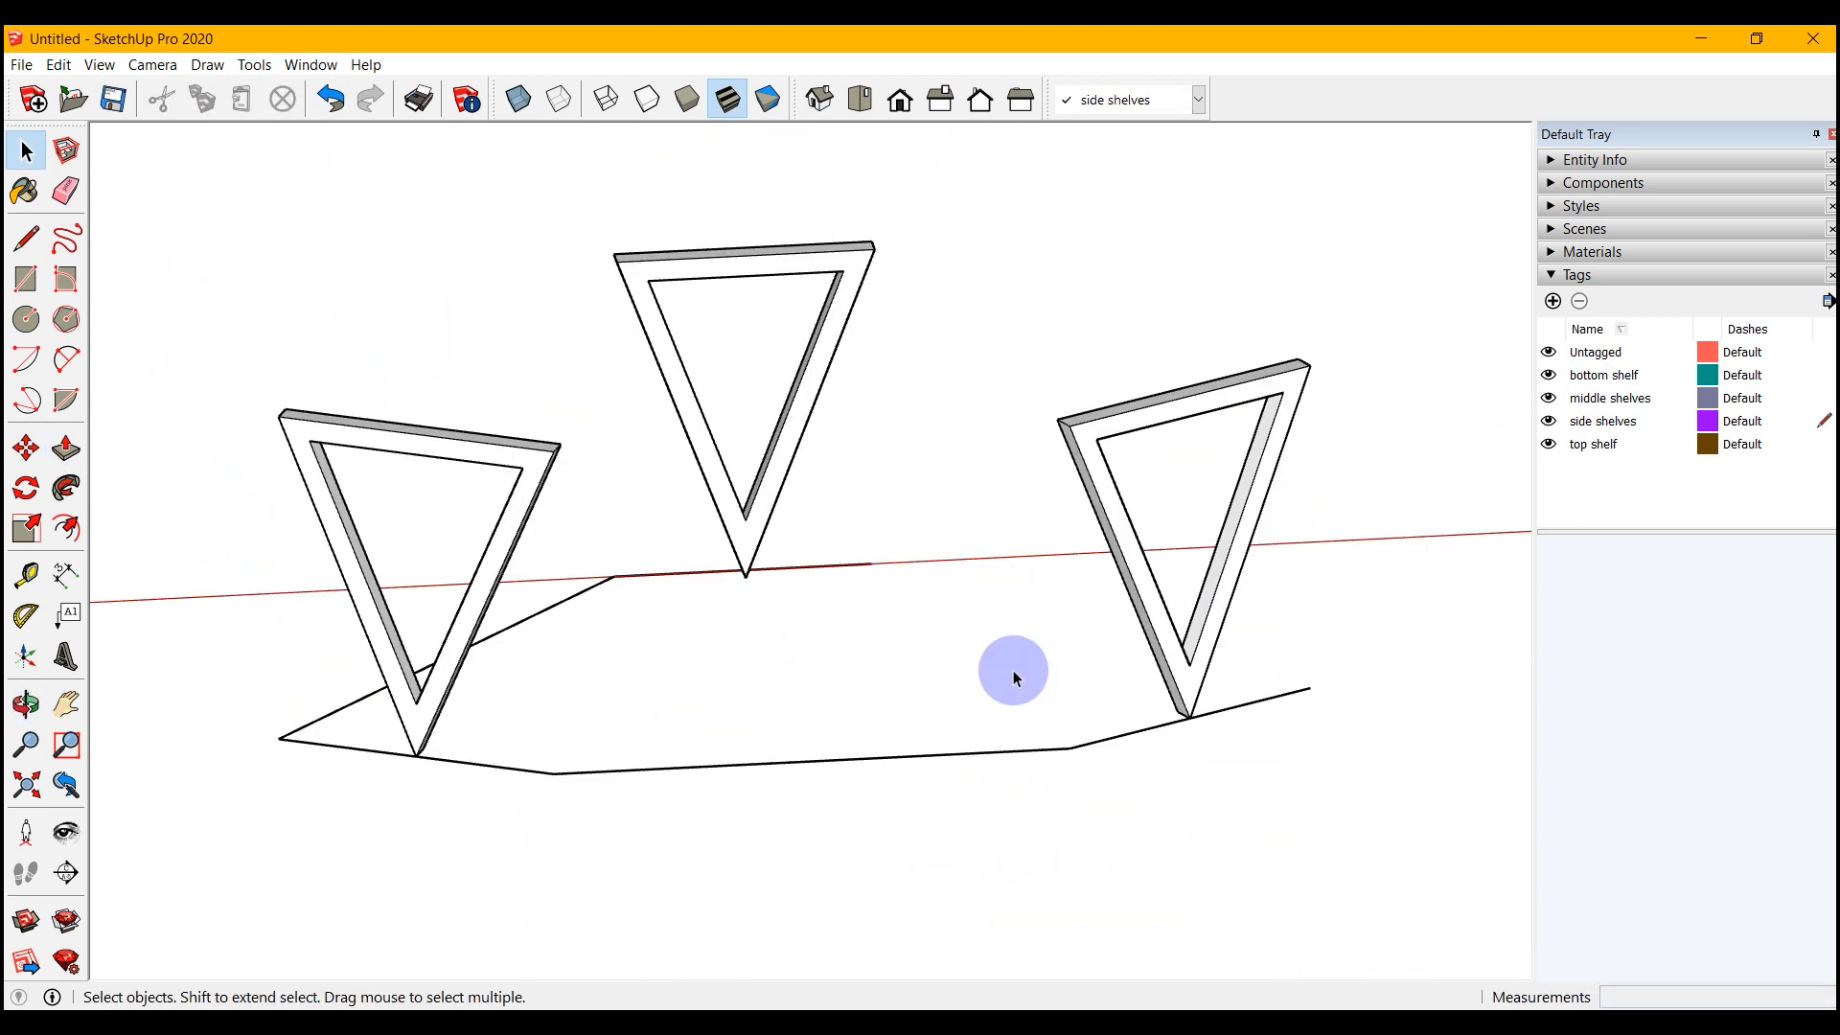
pyautogui.click(1223, 709)
pyautogui.press('Delete')
pyautogui.click(1162, 726)
pyautogui.press('Delete')
pyautogui.click(1043, 751)
pyautogui.press('Delete')
pyautogui.click(522, 628)
pyautogui.press('Delete')
pyautogui.click(489, 759)
pyautogui.press('Delete')
pyautogui.click(390, 751)
pyautogui.press('Delete')
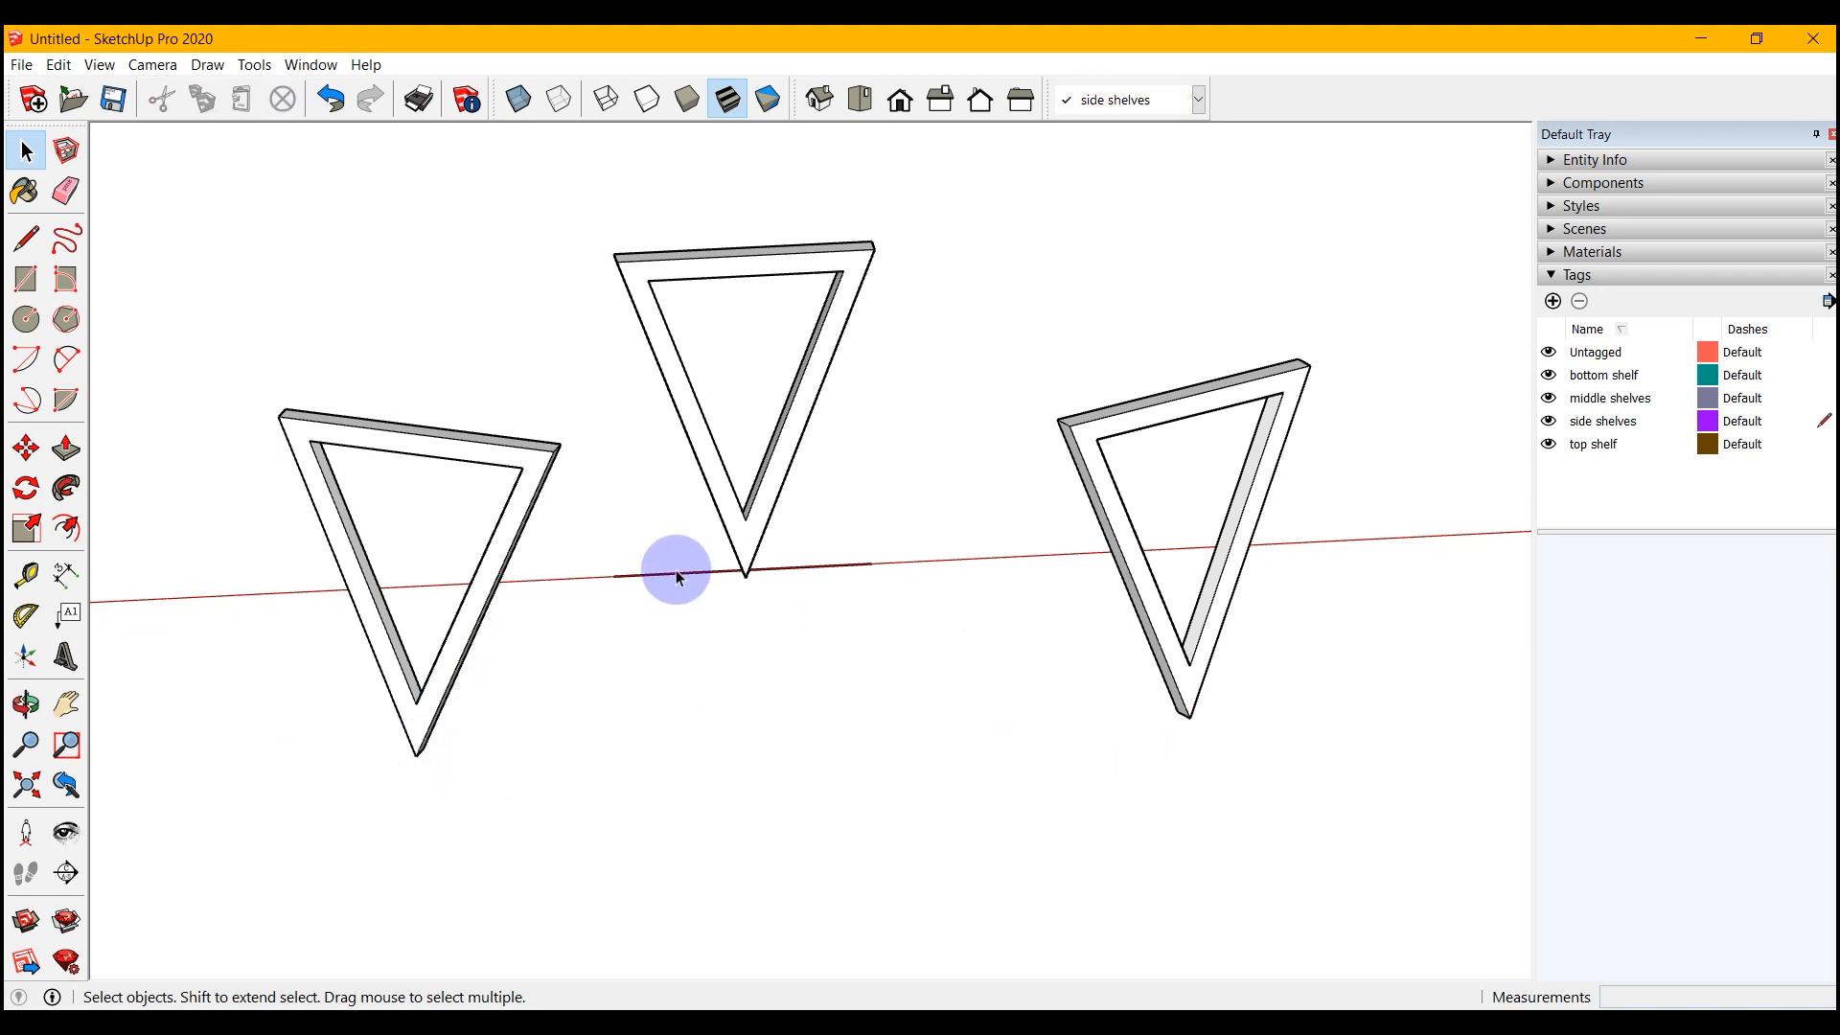
# - Move the three triangular legs with their reference line beneath the hexagonal rim near the origin, matching the reference line to the lower outline
pyautogui.moveTo(813, 606); pyautogui.dragTo(825, 661, button='middle')
pyautogui.scroll(-4, 825, 661)
pyautogui.moveTo(858, 587); pyautogui.dragTo(887, 609, button='middle')
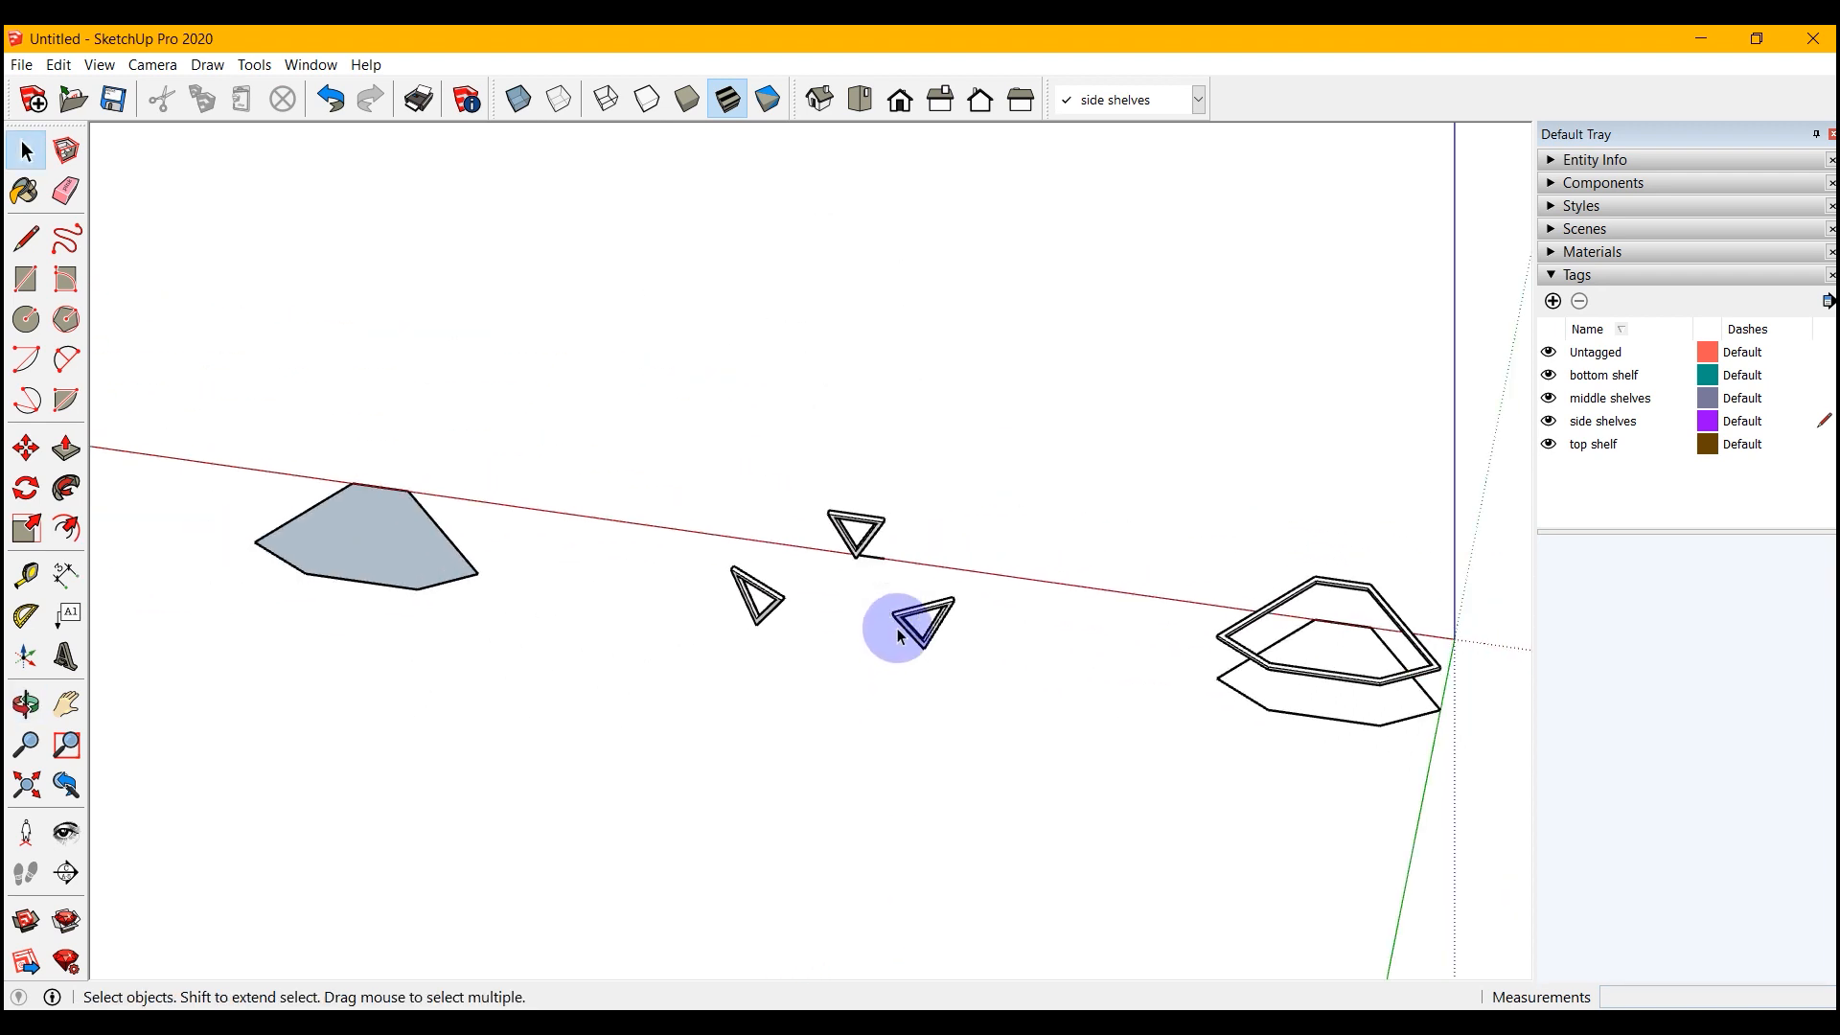
pyautogui.moveTo(825, 728); pyautogui.dragTo(674, 767, button='middle')
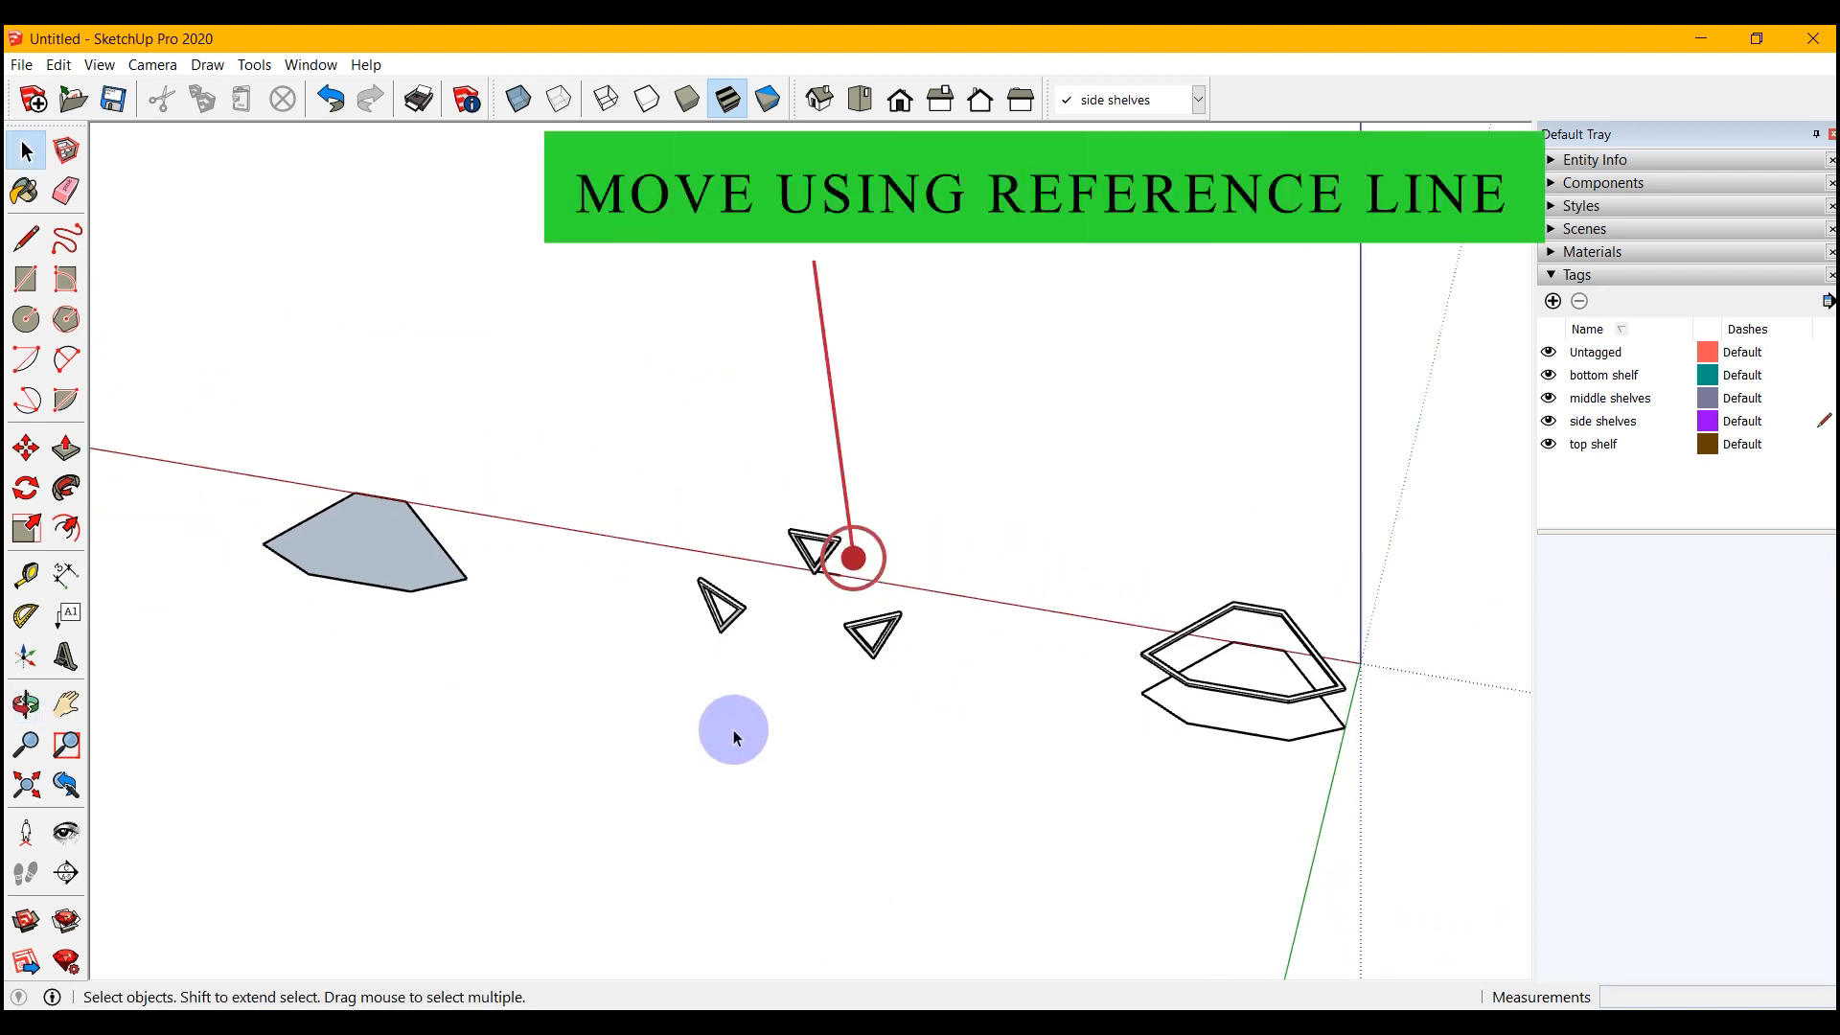
pyautogui.moveTo(764, 698); pyautogui.dragTo(658, 721)
pyautogui.press('m')
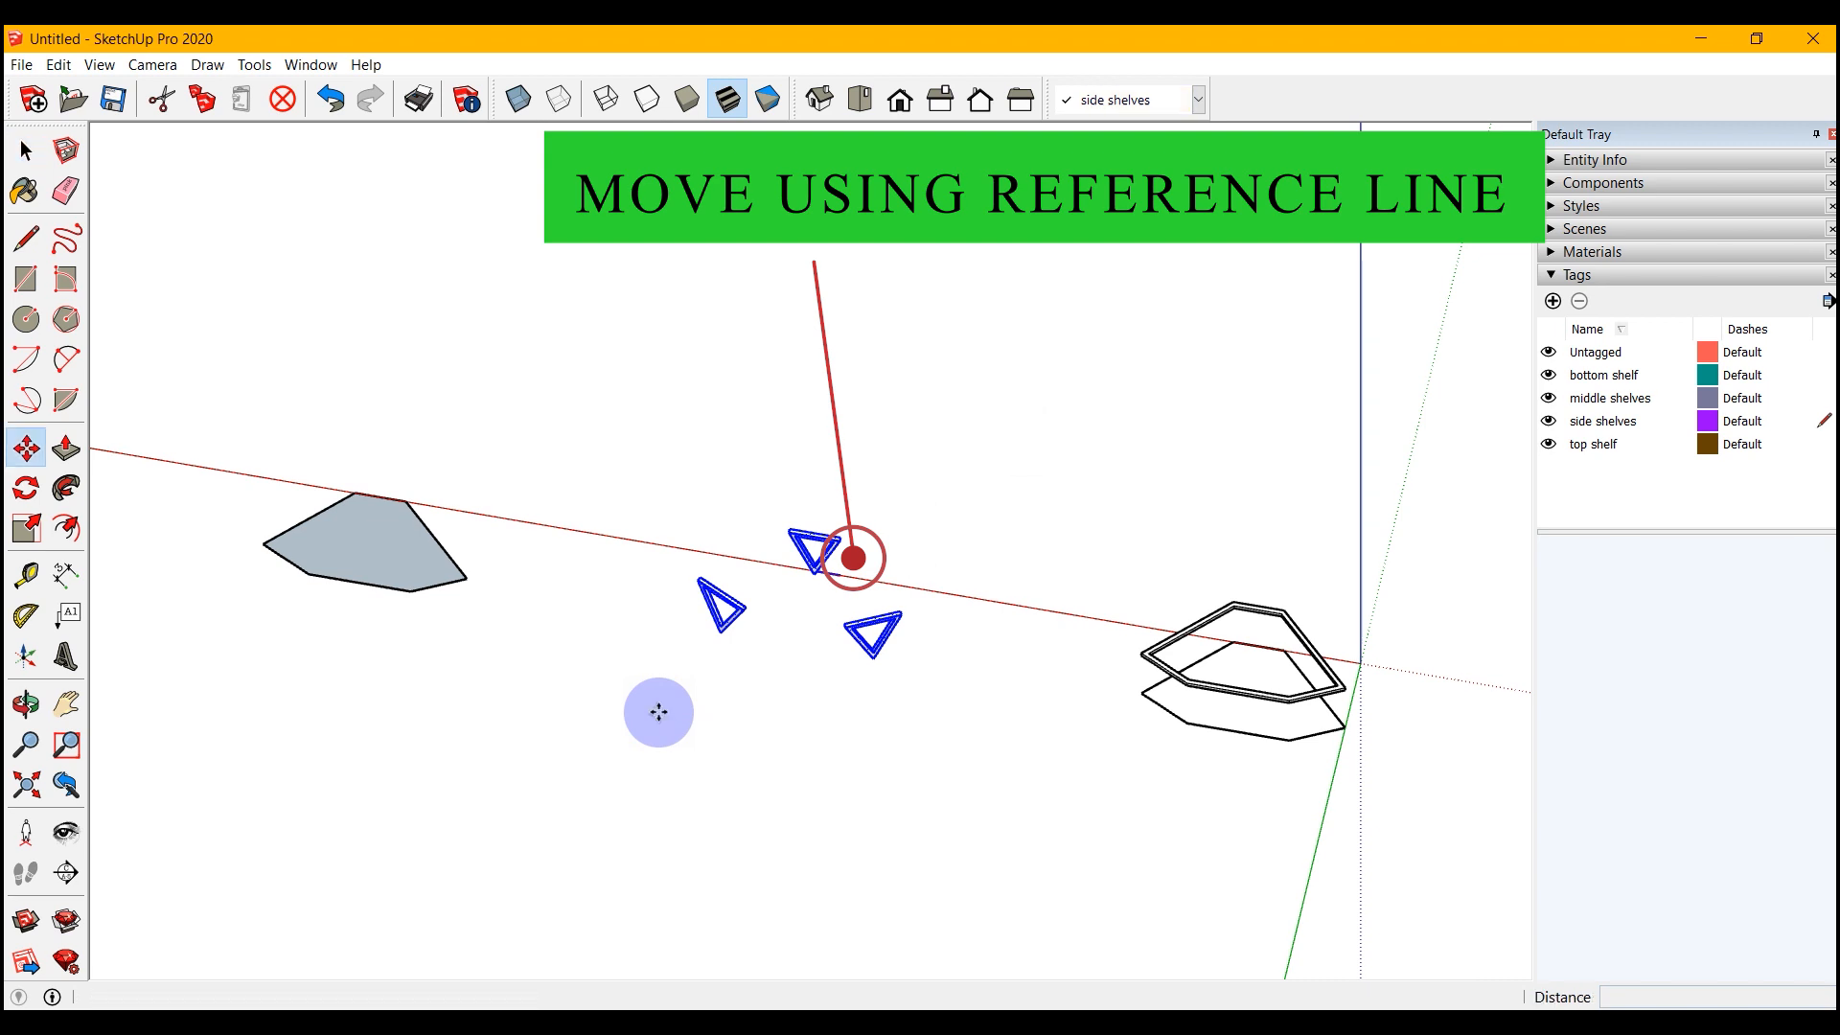
pyautogui.click(1331, 671)
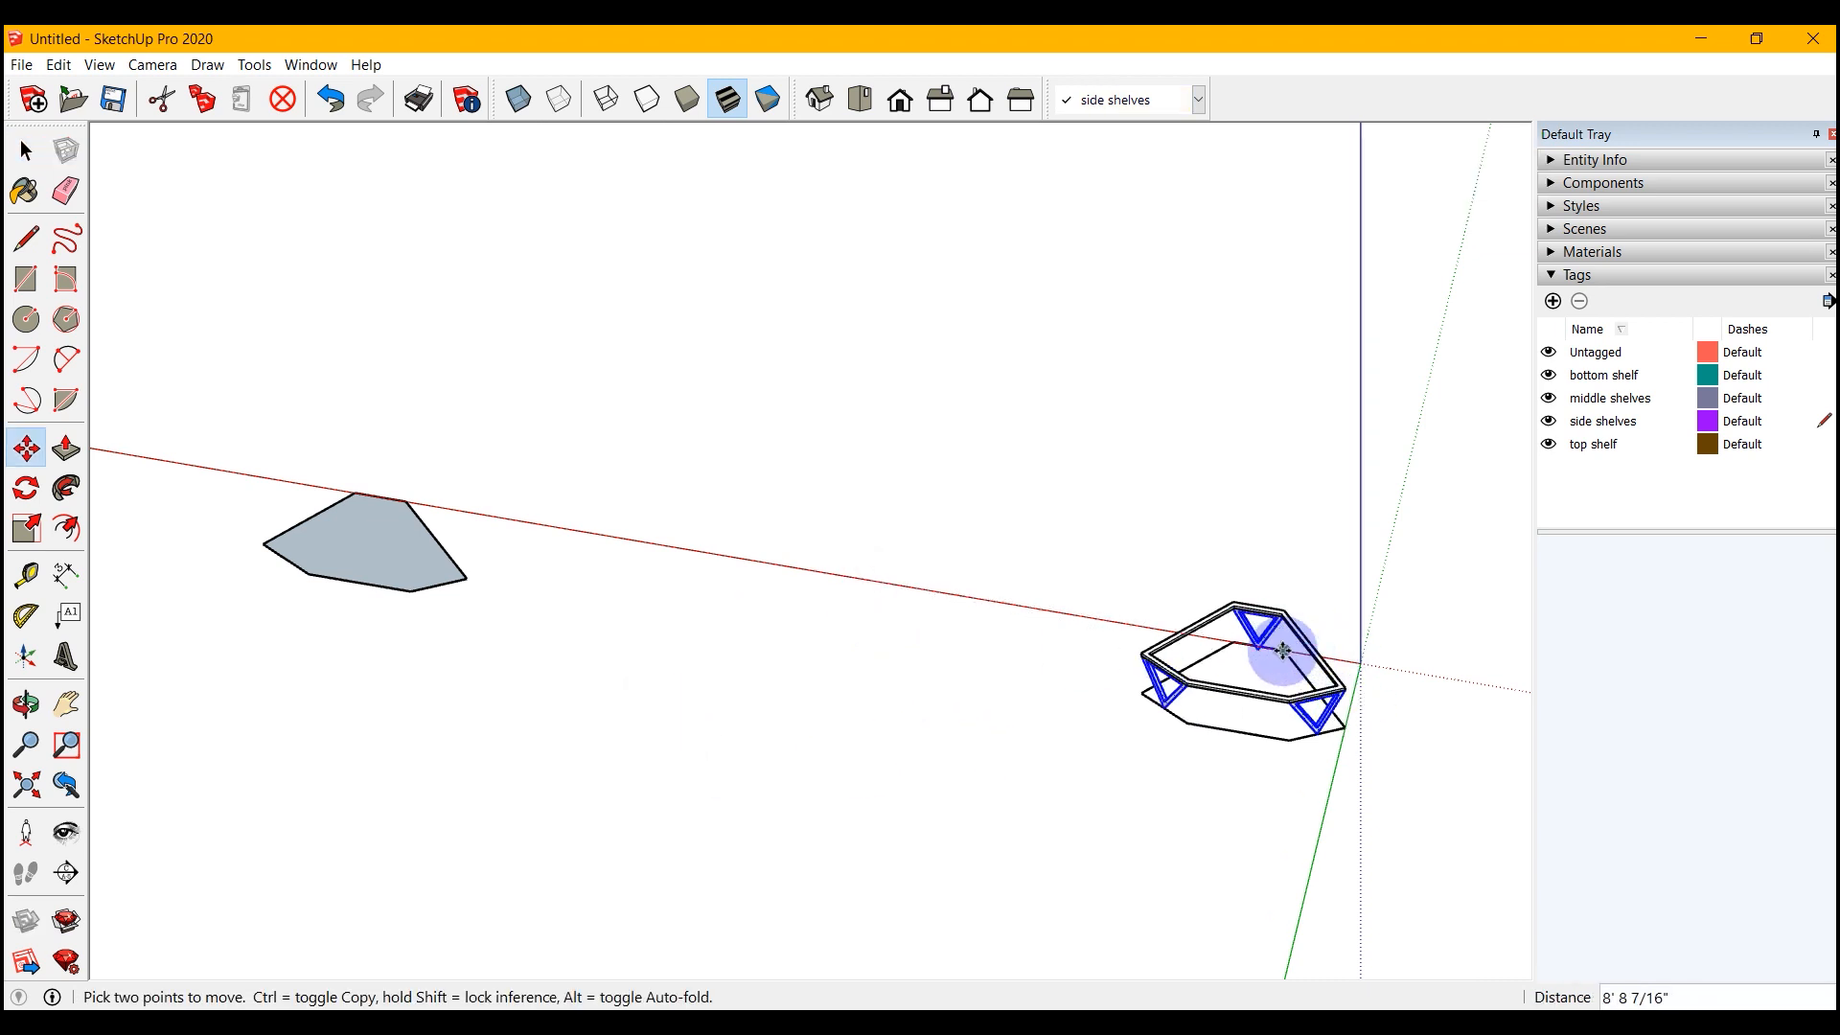
# - Delete the lower hexagon's outline edges beneath the rim and its legs near the origin
pyautogui.moveTo(1150, 822); pyautogui.dragTo(230, 863, button='middle')
pyautogui.scroll(5, 622, 709)
pyautogui.moveTo(780, 826); pyautogui.dragTo(567, 630, button='middle')
pyautogui.press('space')
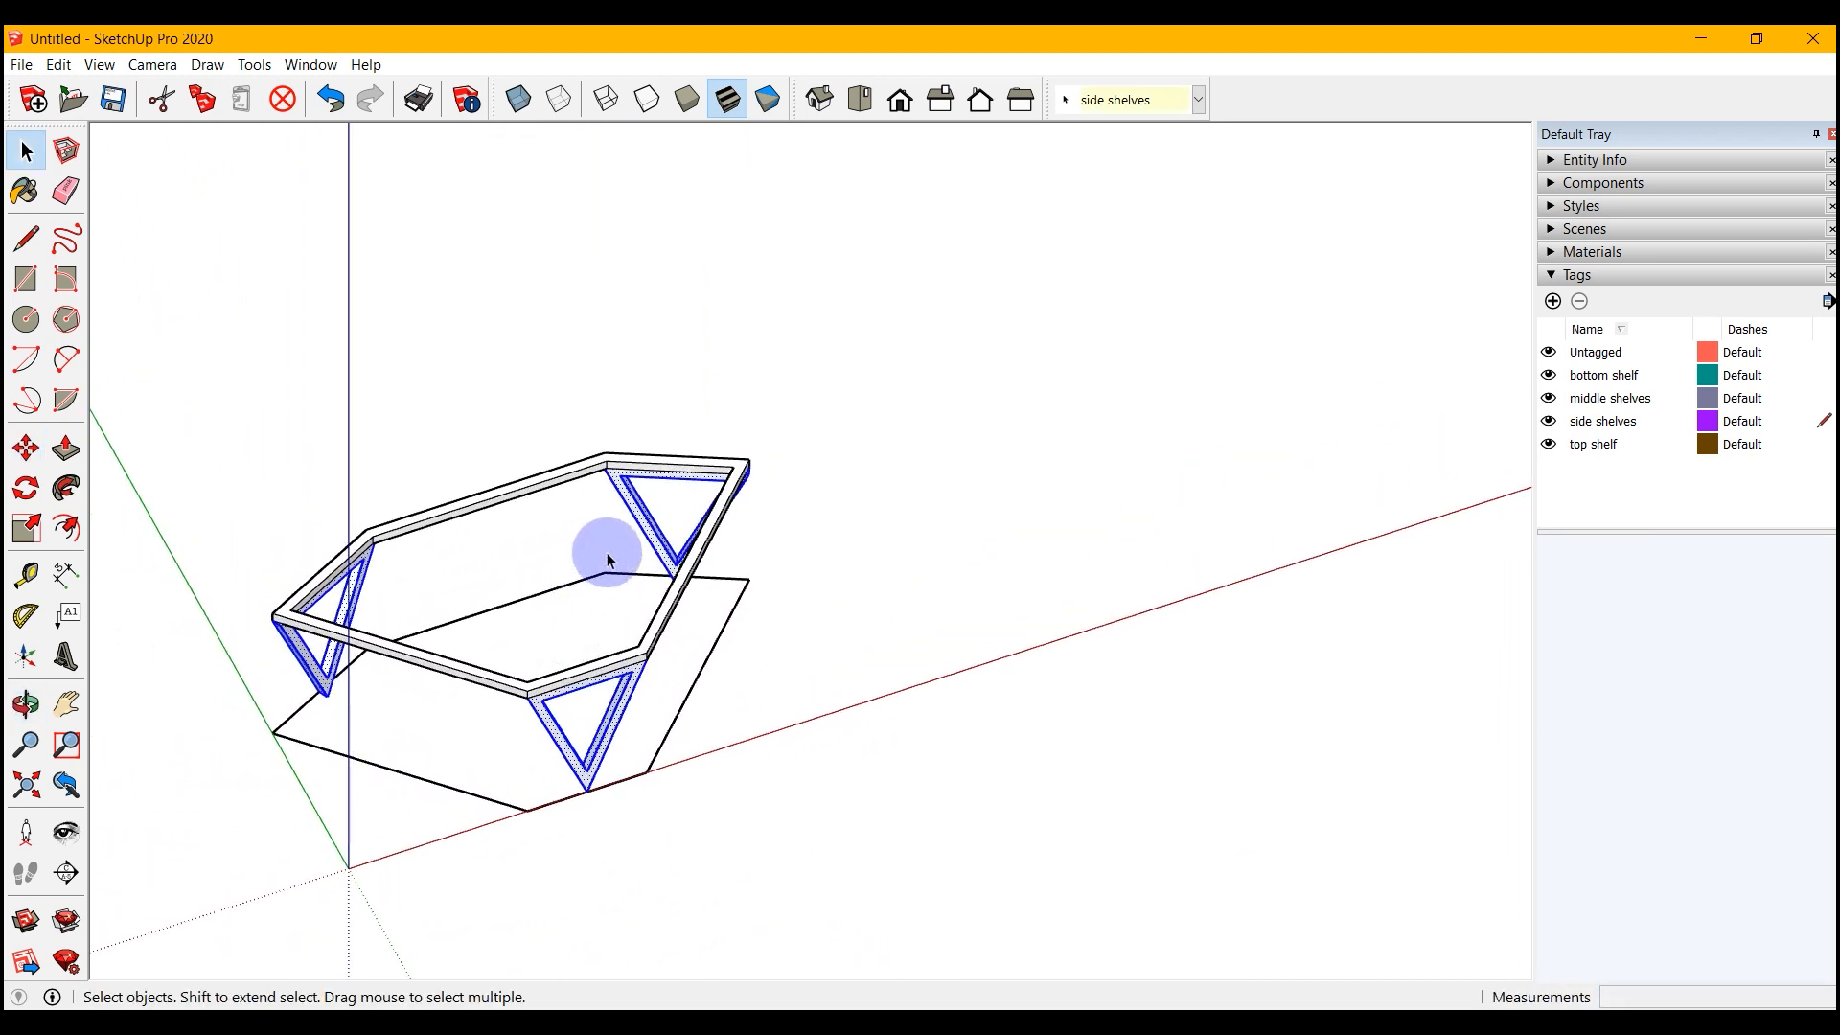
pyautogui.click(587, 589)
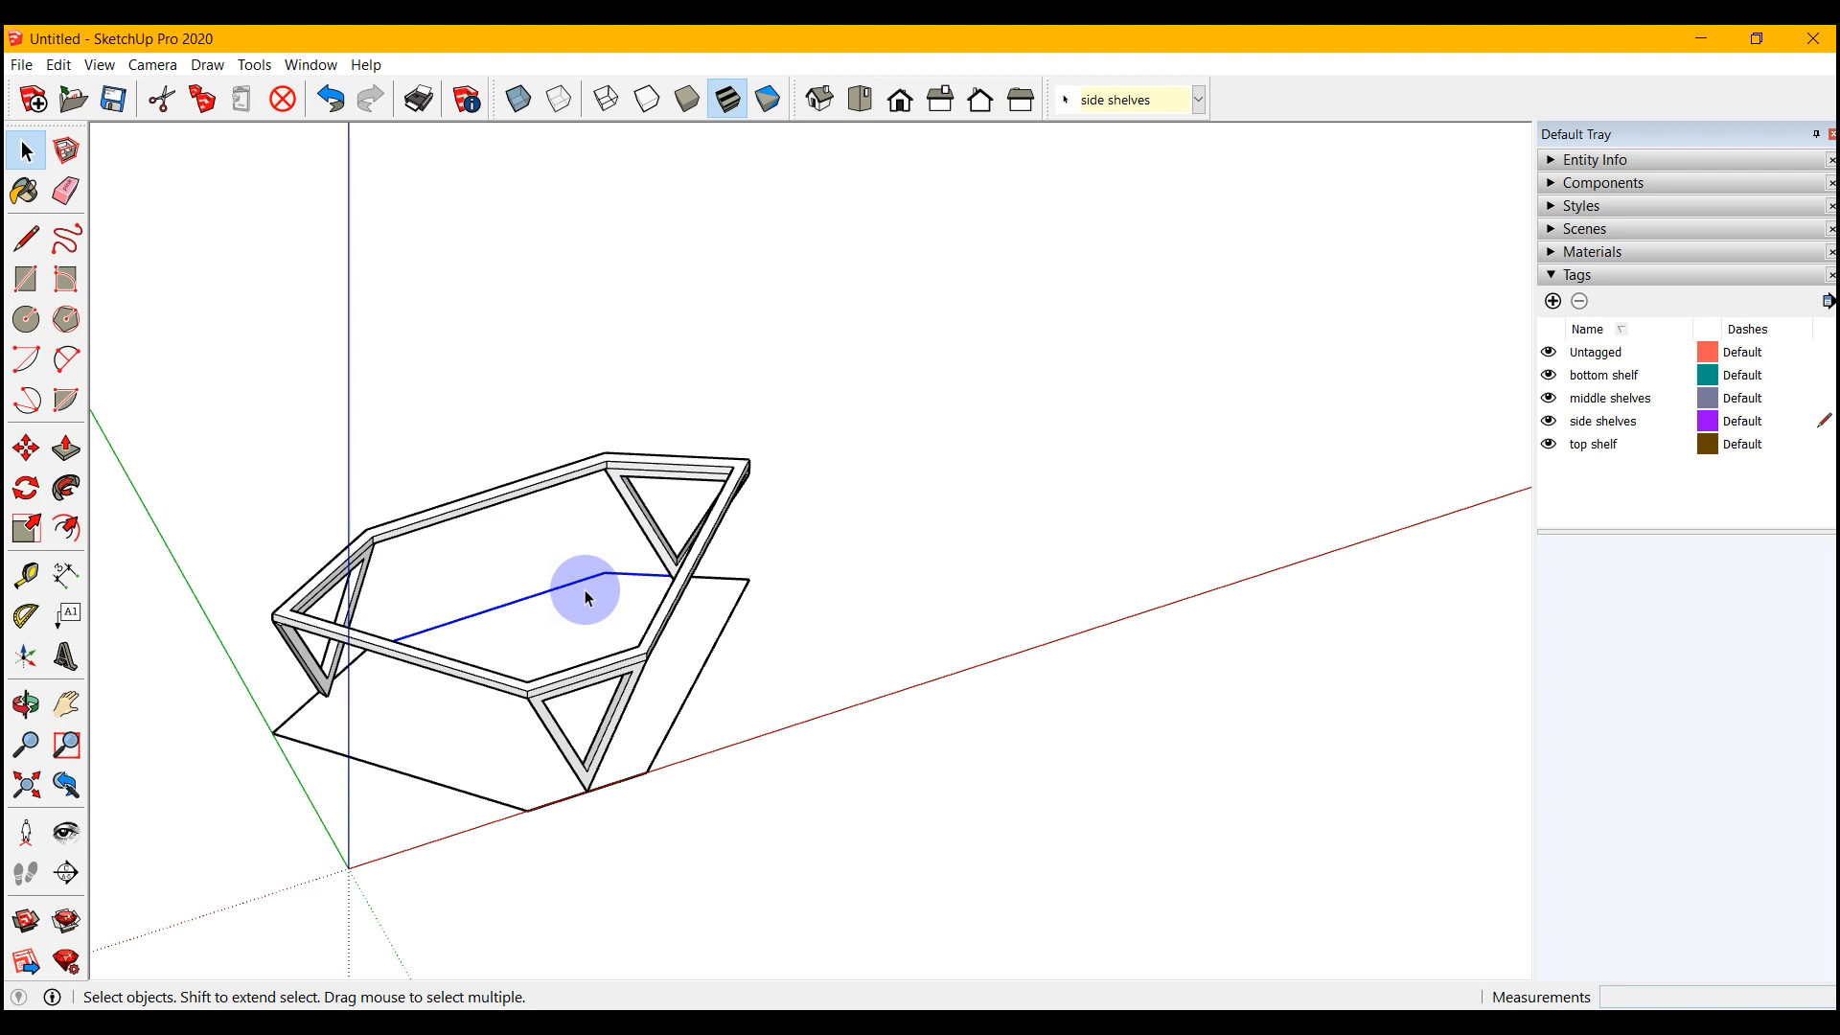
pyautogui.press('Delete')
pyautogui.click(721, 578)
pyautogui.press('Delete')
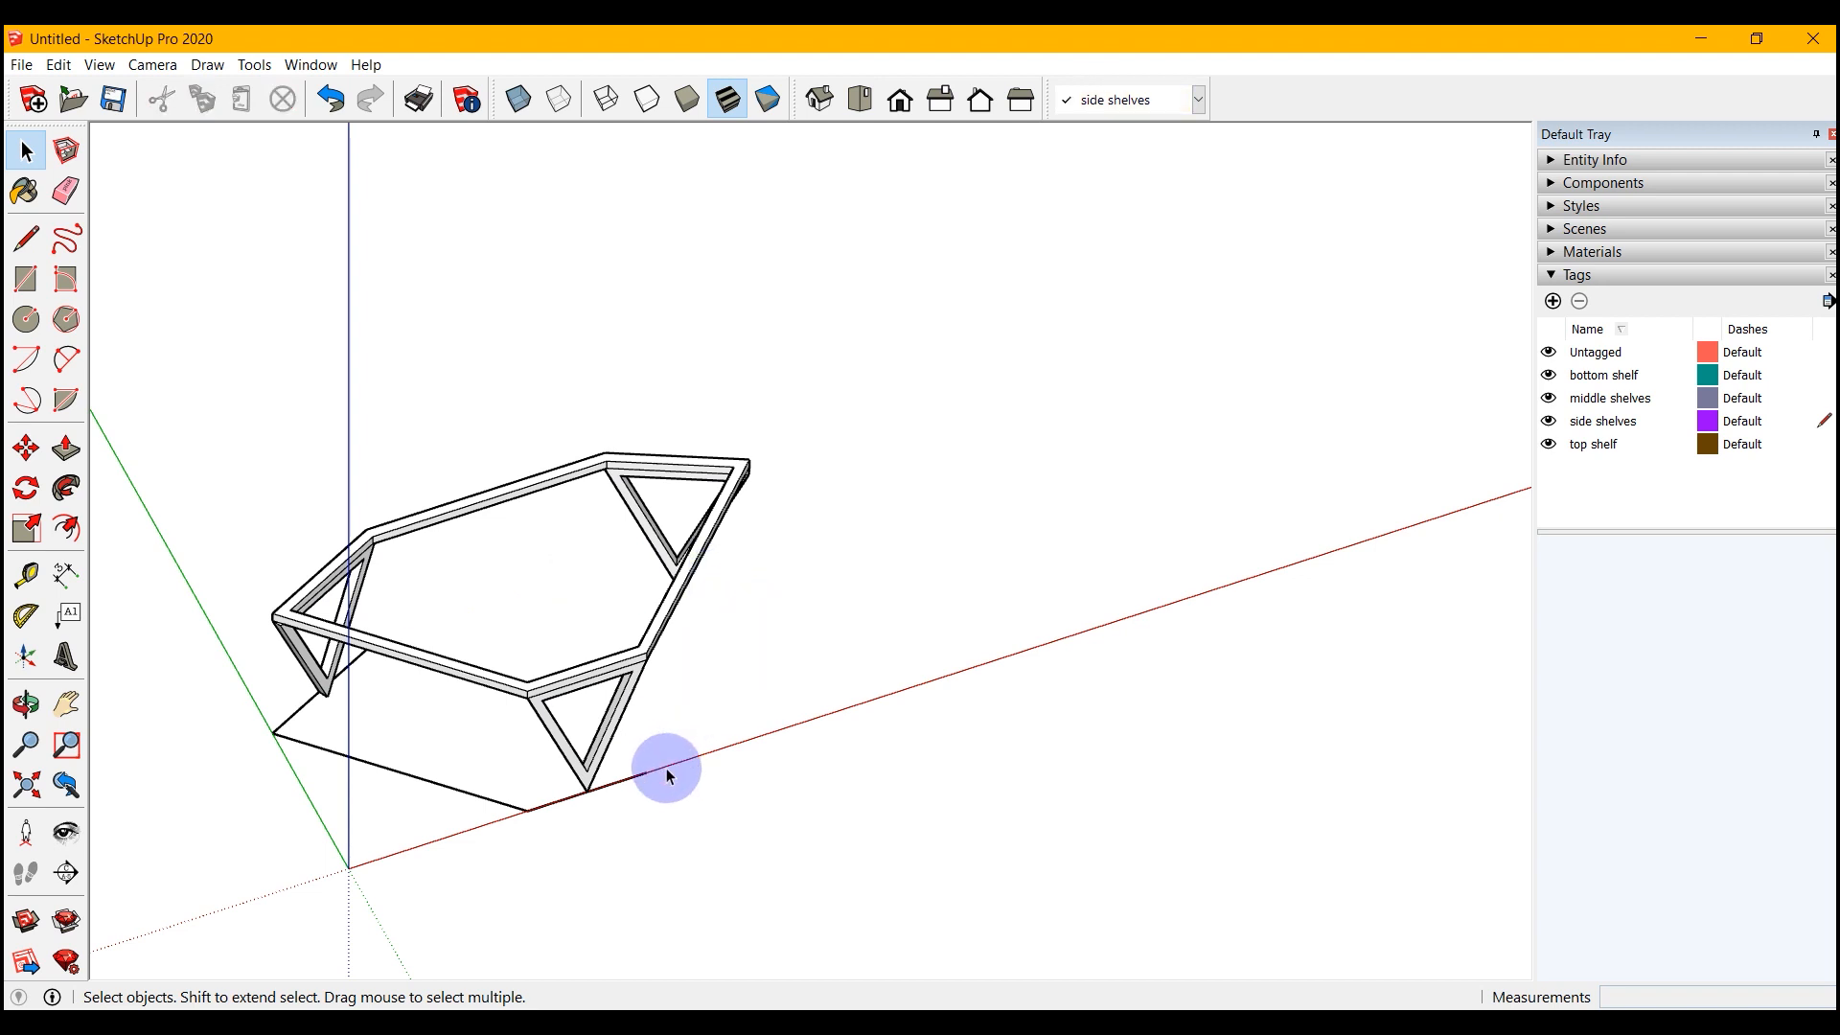
pyautogui.press('Delete')
pyautogui.click(522, 808)
pyautogui.press('Delete')
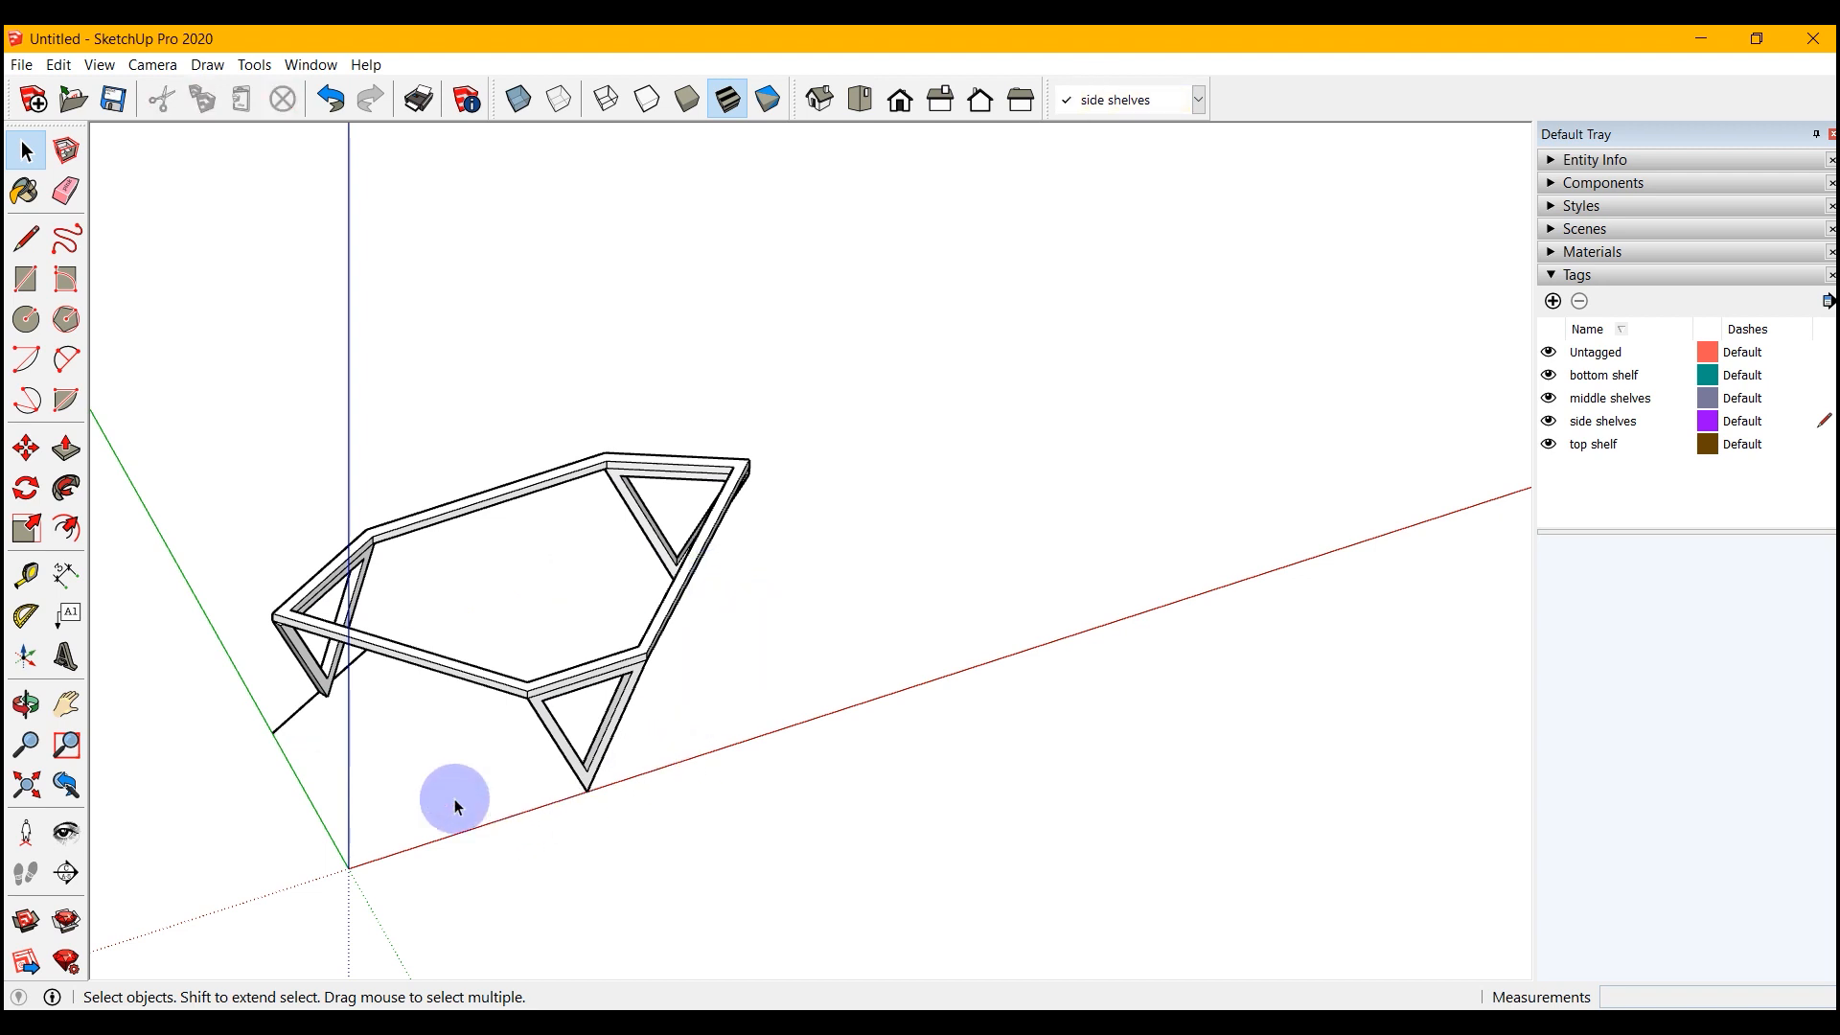
# - Offset the outline of the flat hexagon on the red axis inward by .25"
pyautogui.moveTo(497, 819); pyautogui.dragTo(1302, 915, button='middle')
pyautogui.scroll(5, 1302, 912)
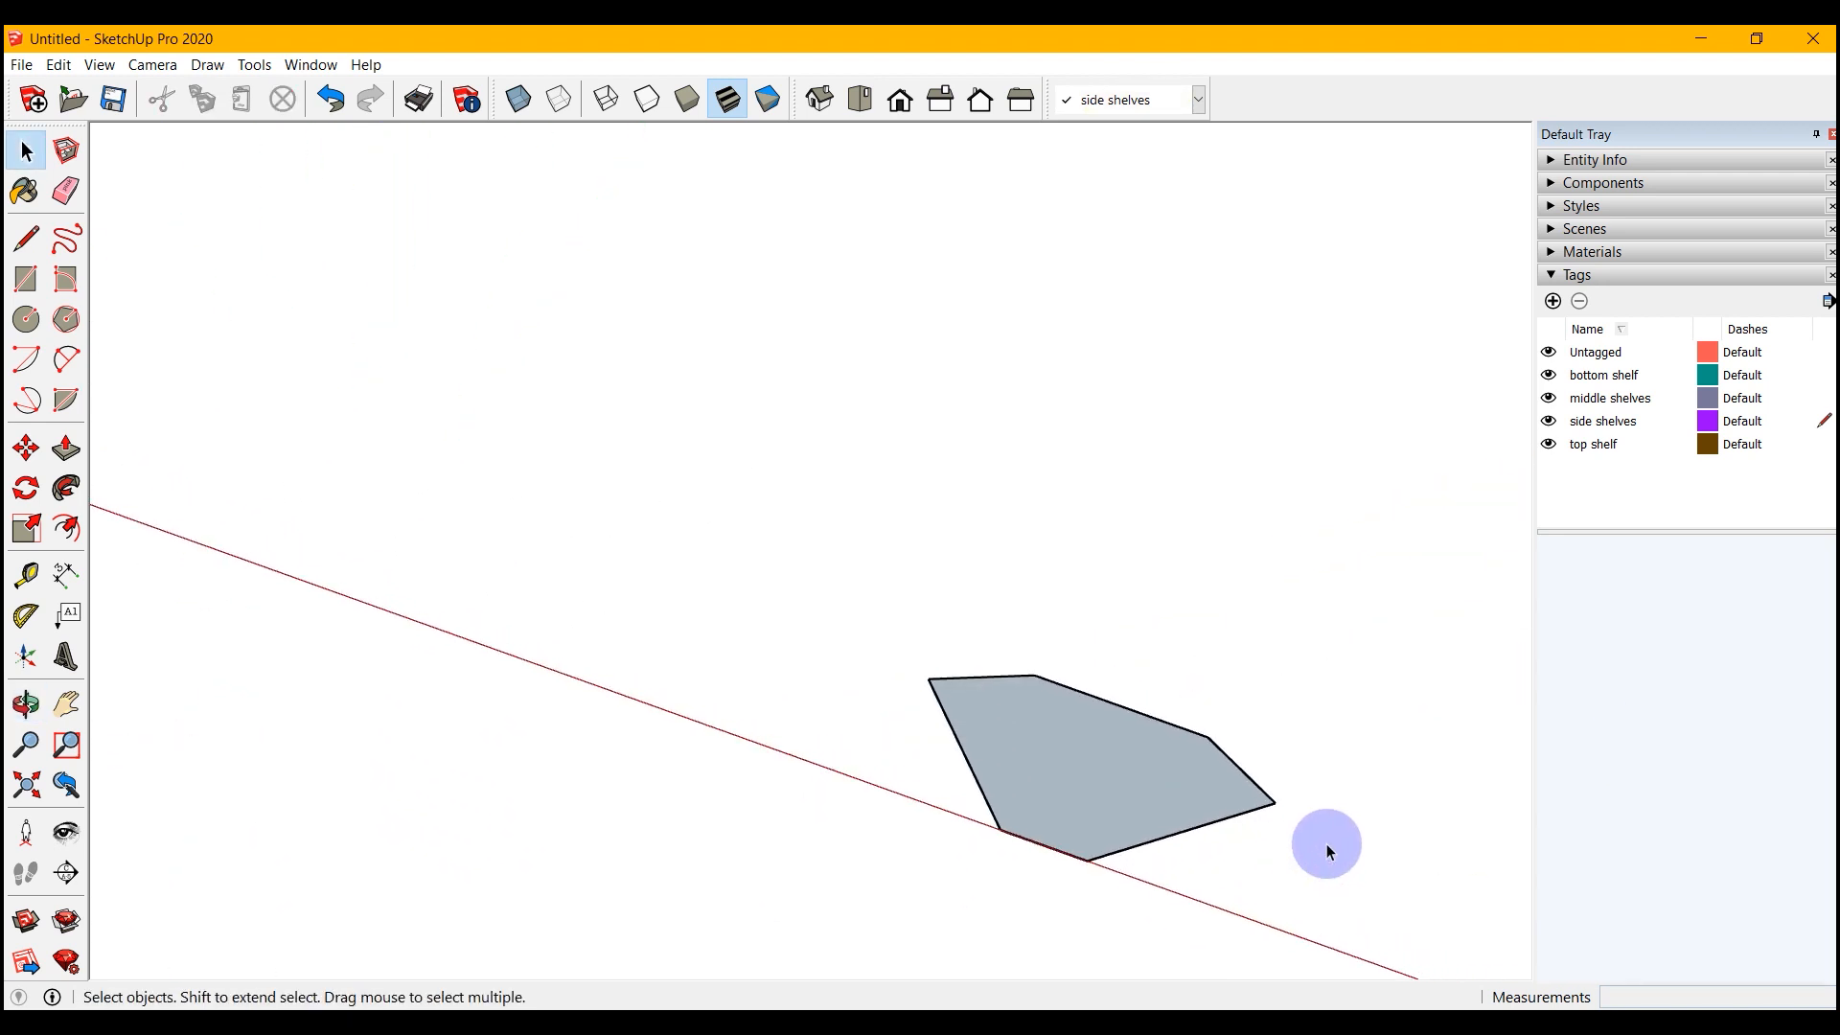
pyautogui.scroll(1, 1326, 843)
pyautogui.click(64, 450)
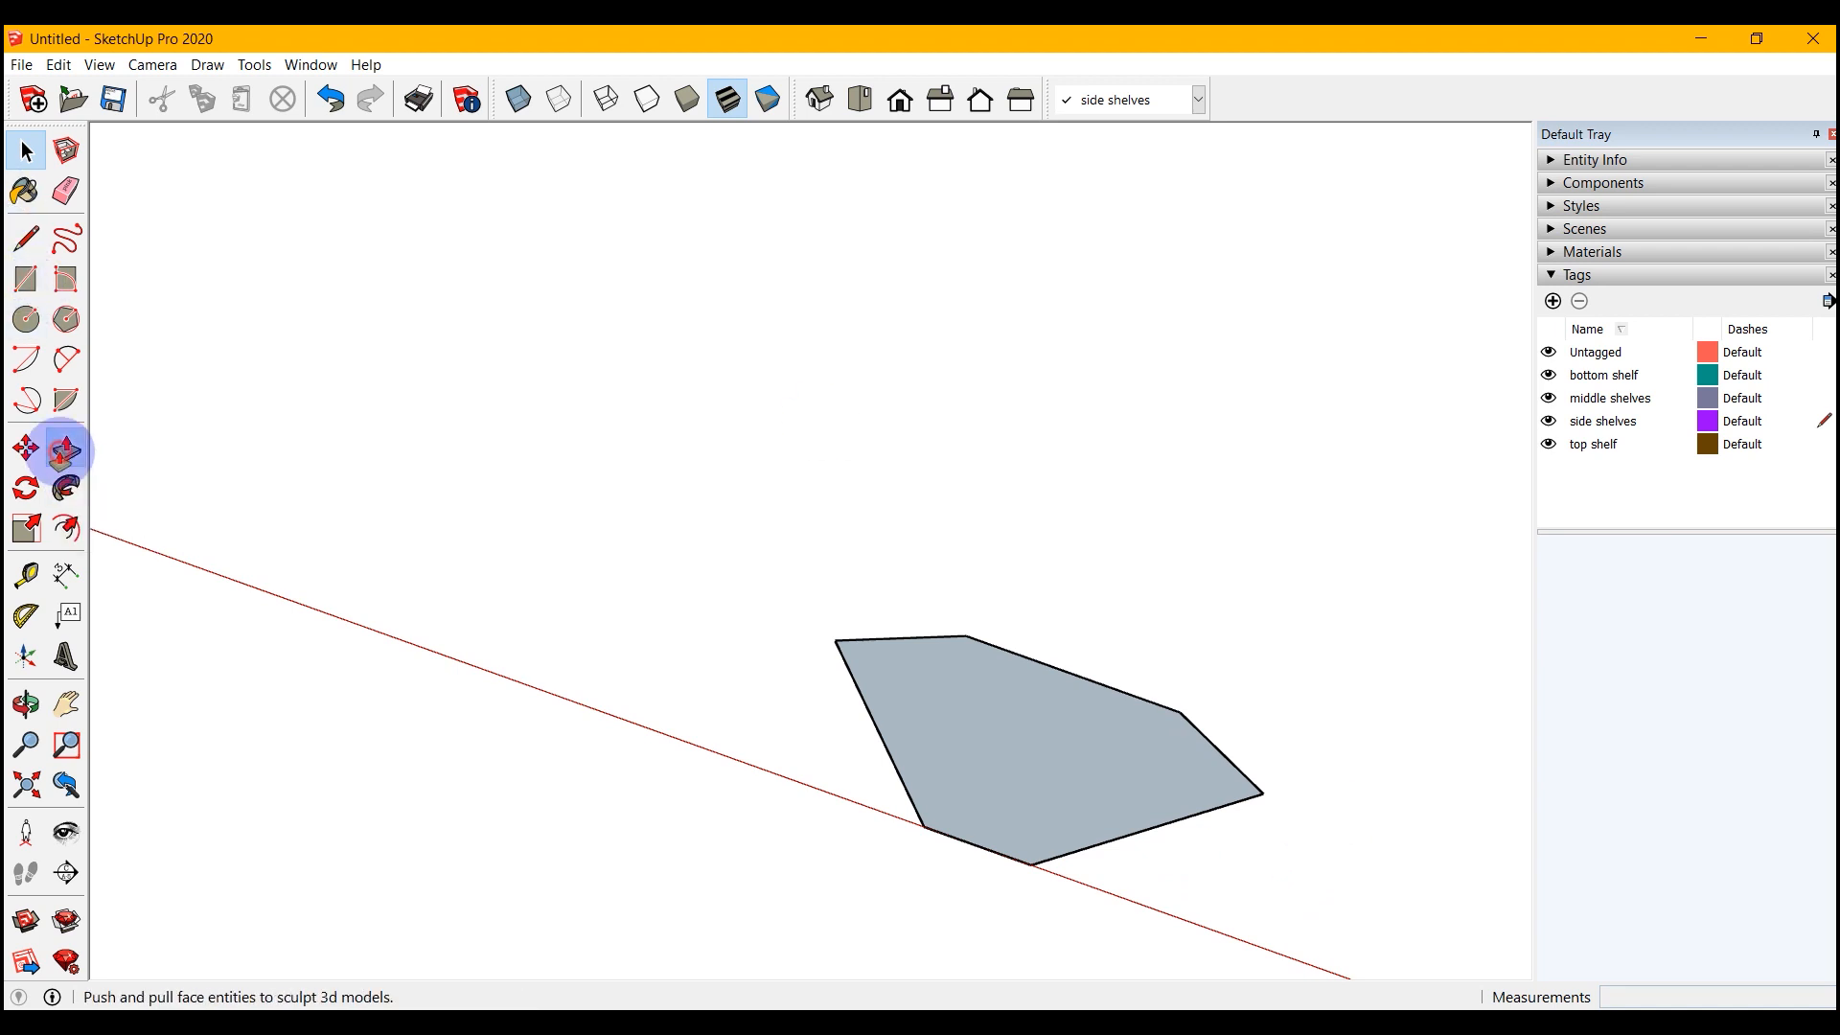
pyautogui.press('f')
pyautogui.click(1042, 665)
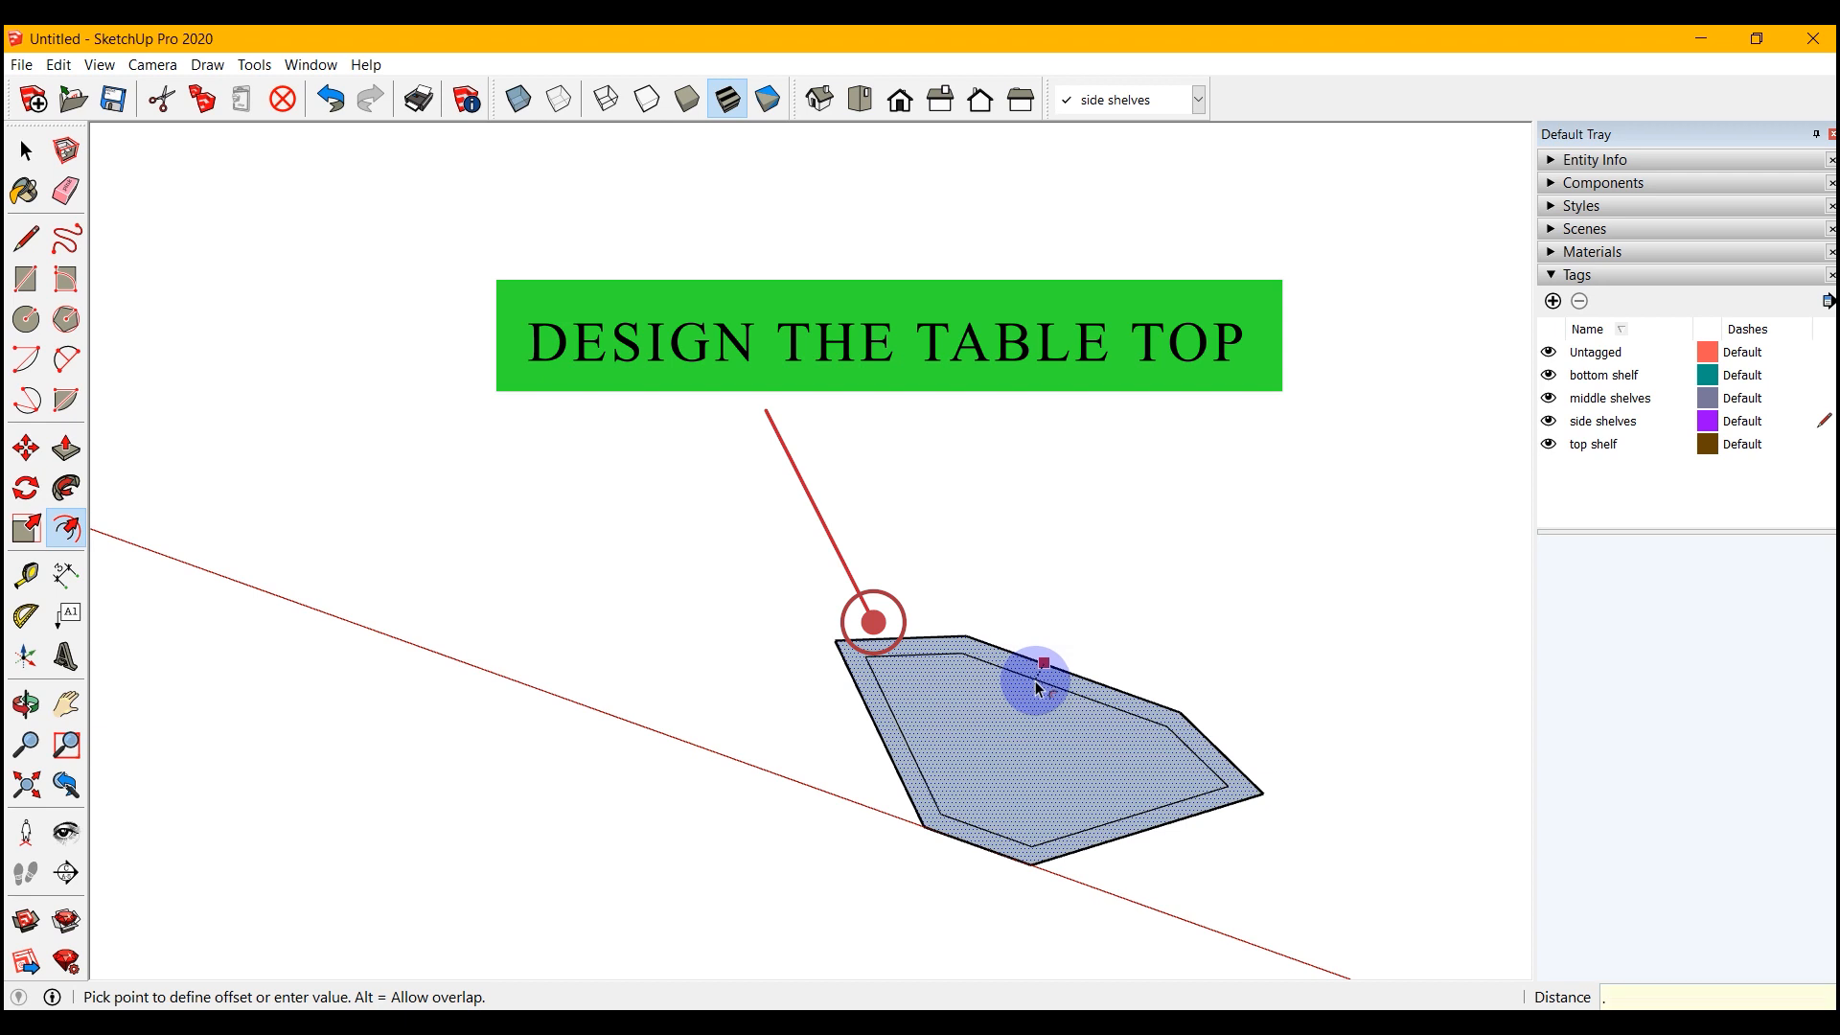
pyautogui.write('.25')
pyautogui.press('Return')
# - Delete the short outer edge on the side of the offset hexagon farthest along the red axis
pyautogui.scroll(5, 1253, 807)
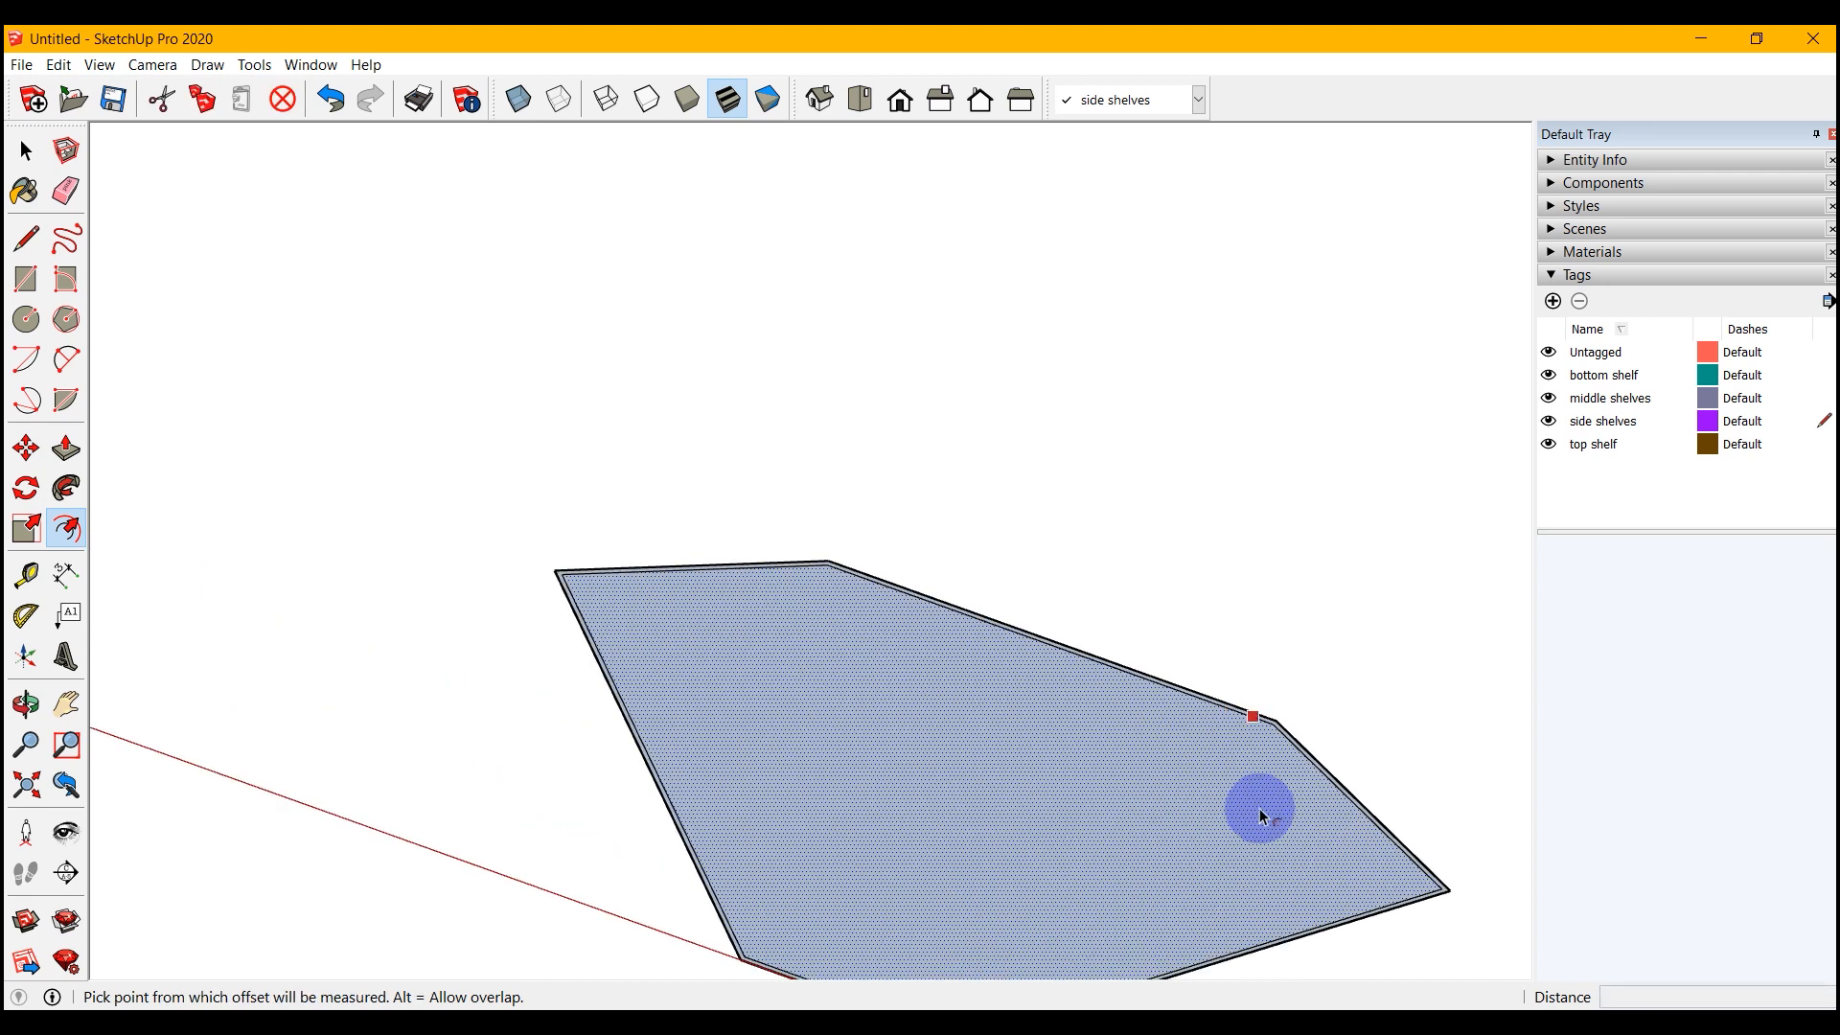
pyautogui.scroll(1, 1434, 839)
pyautogui.press('space')
pyautogui.click(1452, 914)
pyautogui.press('Delete')
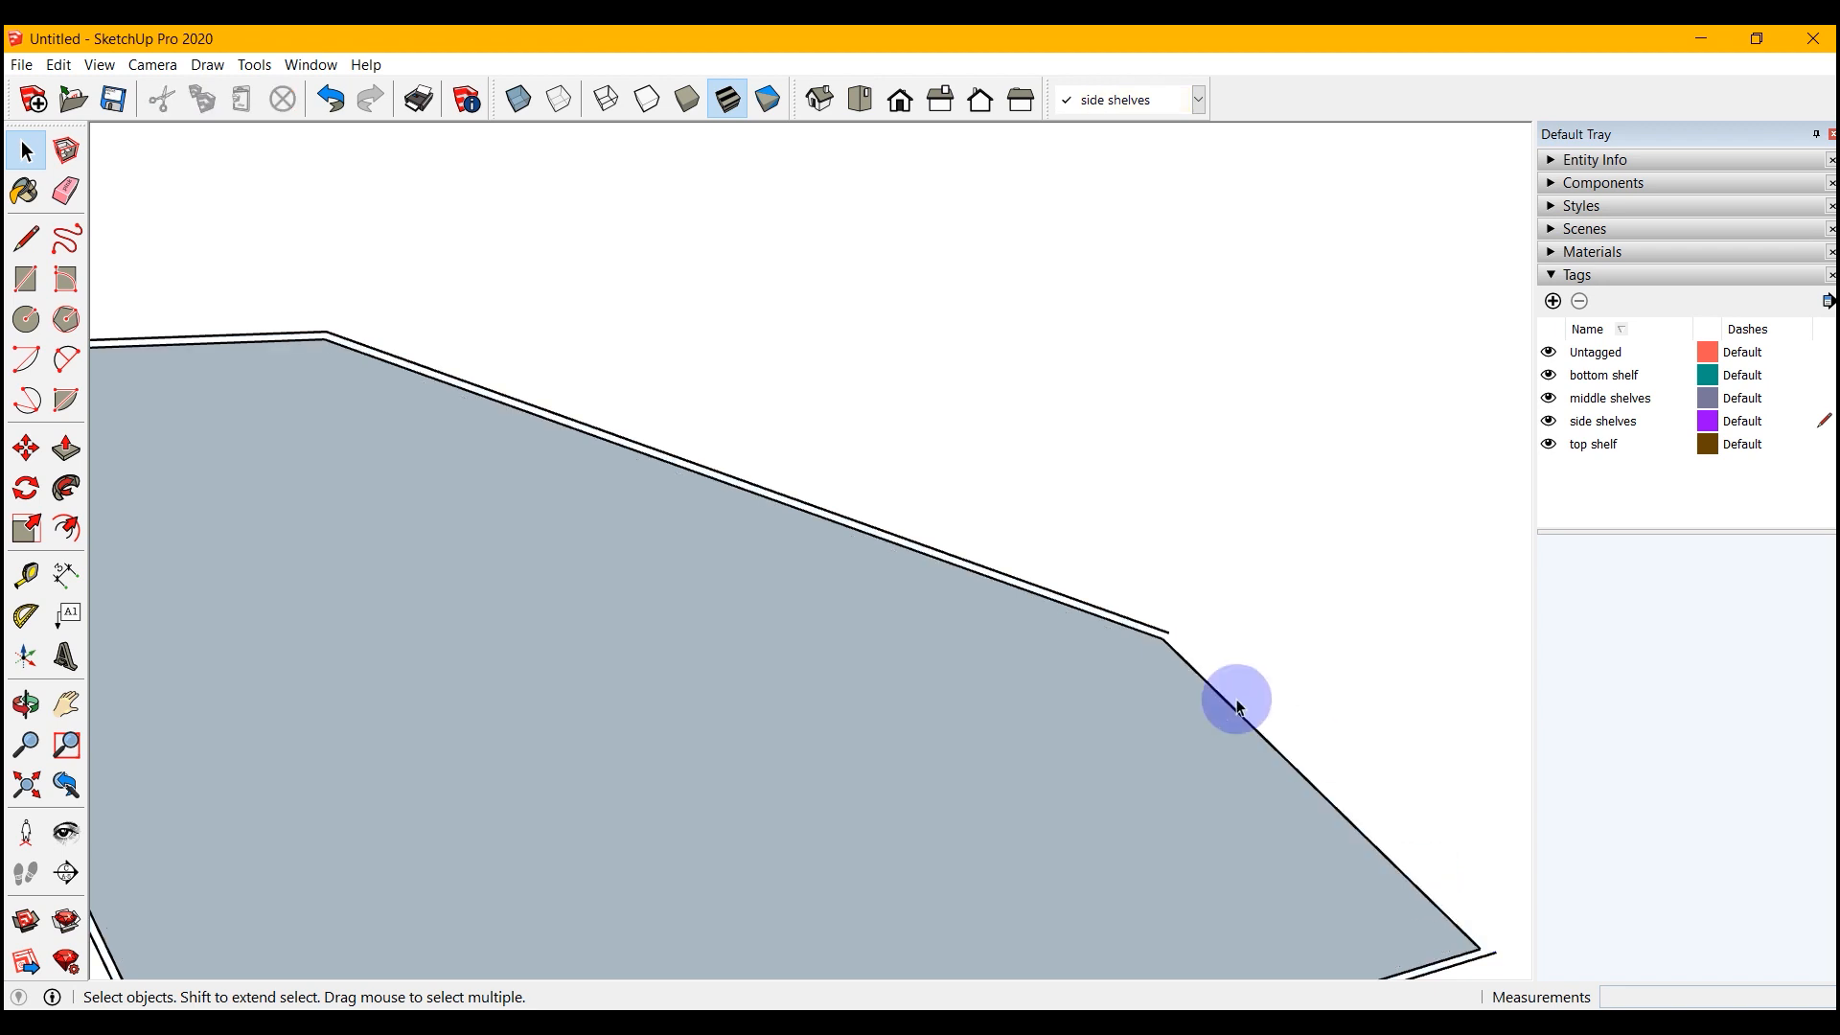
pyautogui.scroll(-2, 1141, 624)
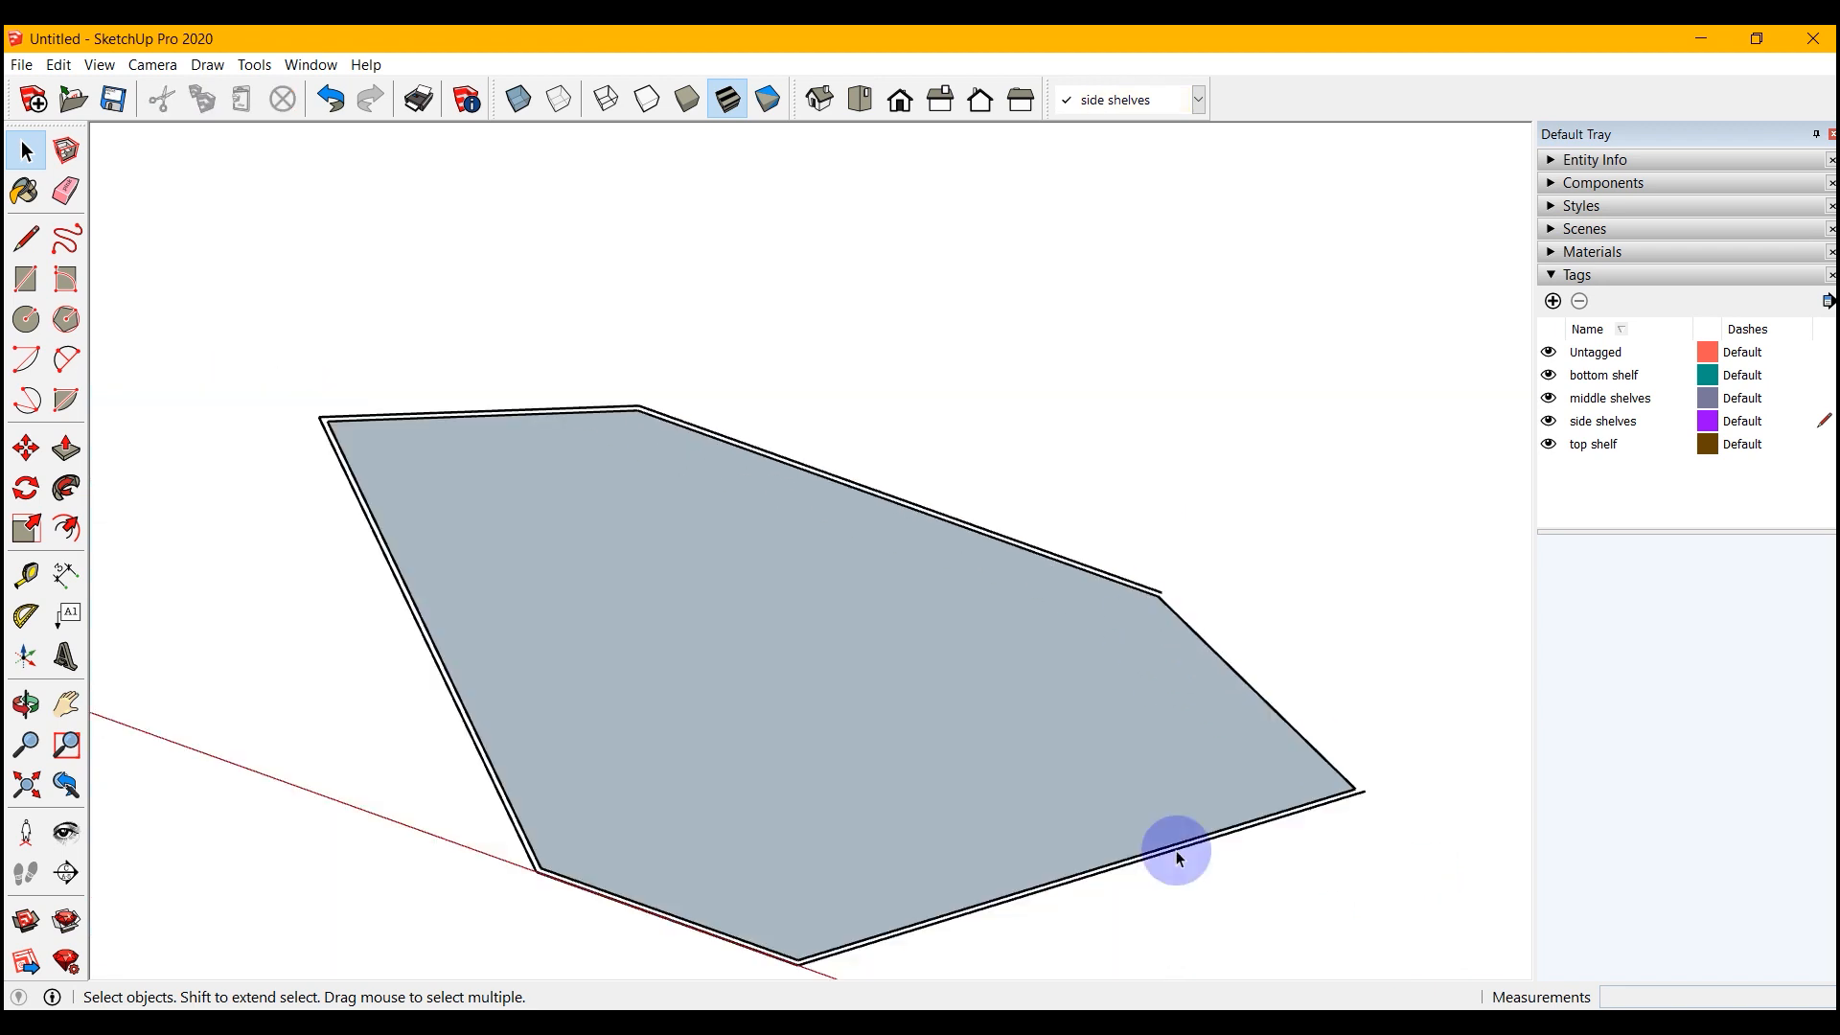
pyautogui.scroll(1, 1203, 895)
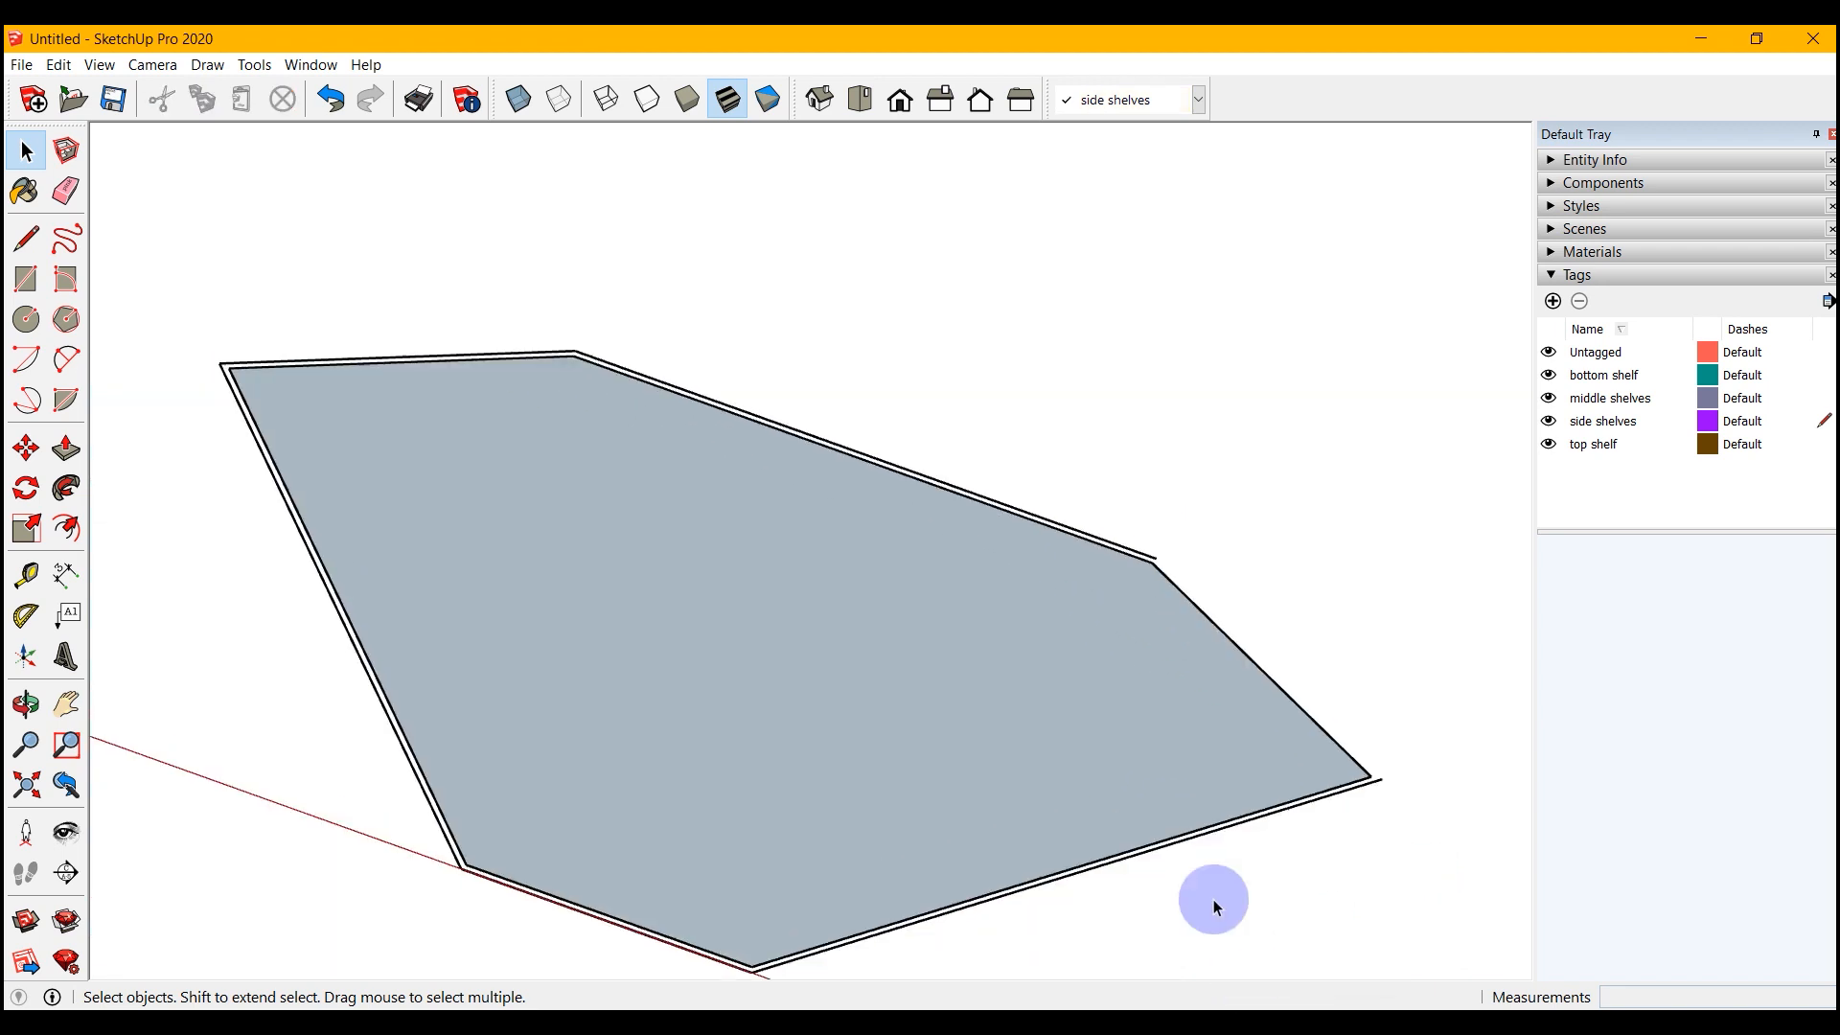
# - Push/Pull the inset hexagon face up by 1/2" to form the table top
pyautogui.click(66, 448)
pyautogui.click(758, 702)
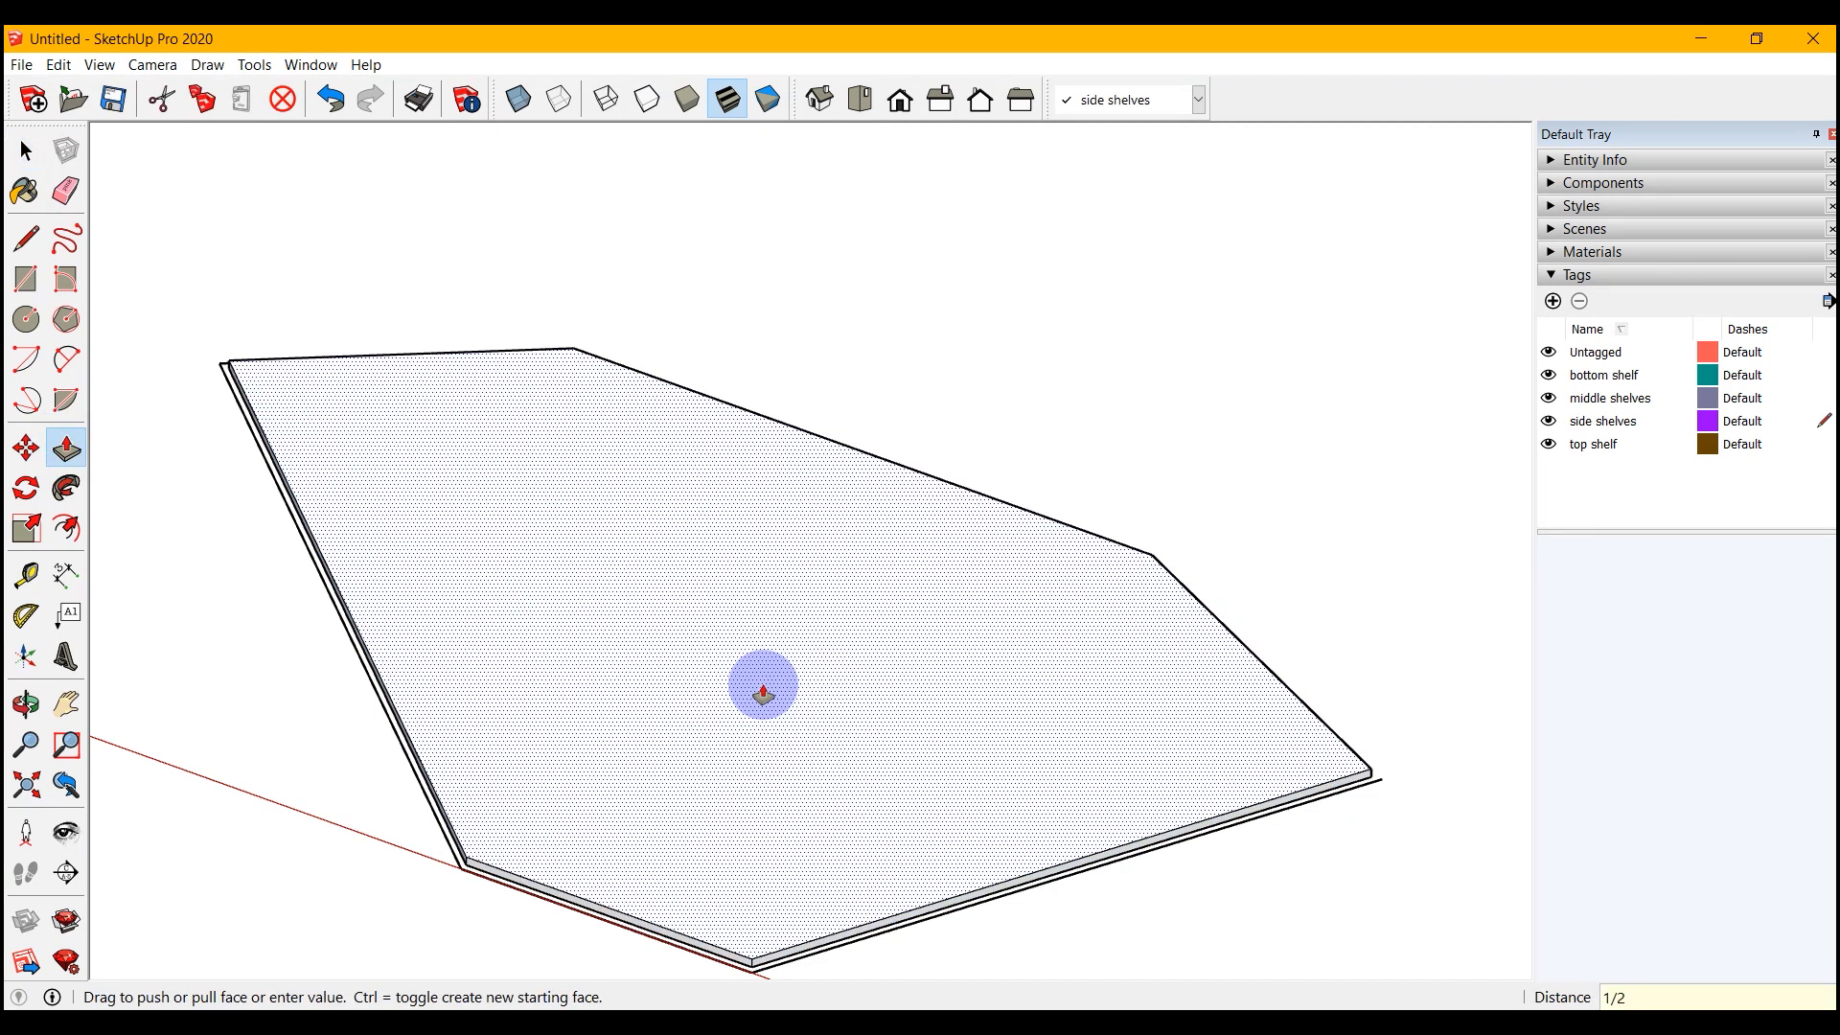
pyautogui.press('Return')
pyautogui.click(26, 151)
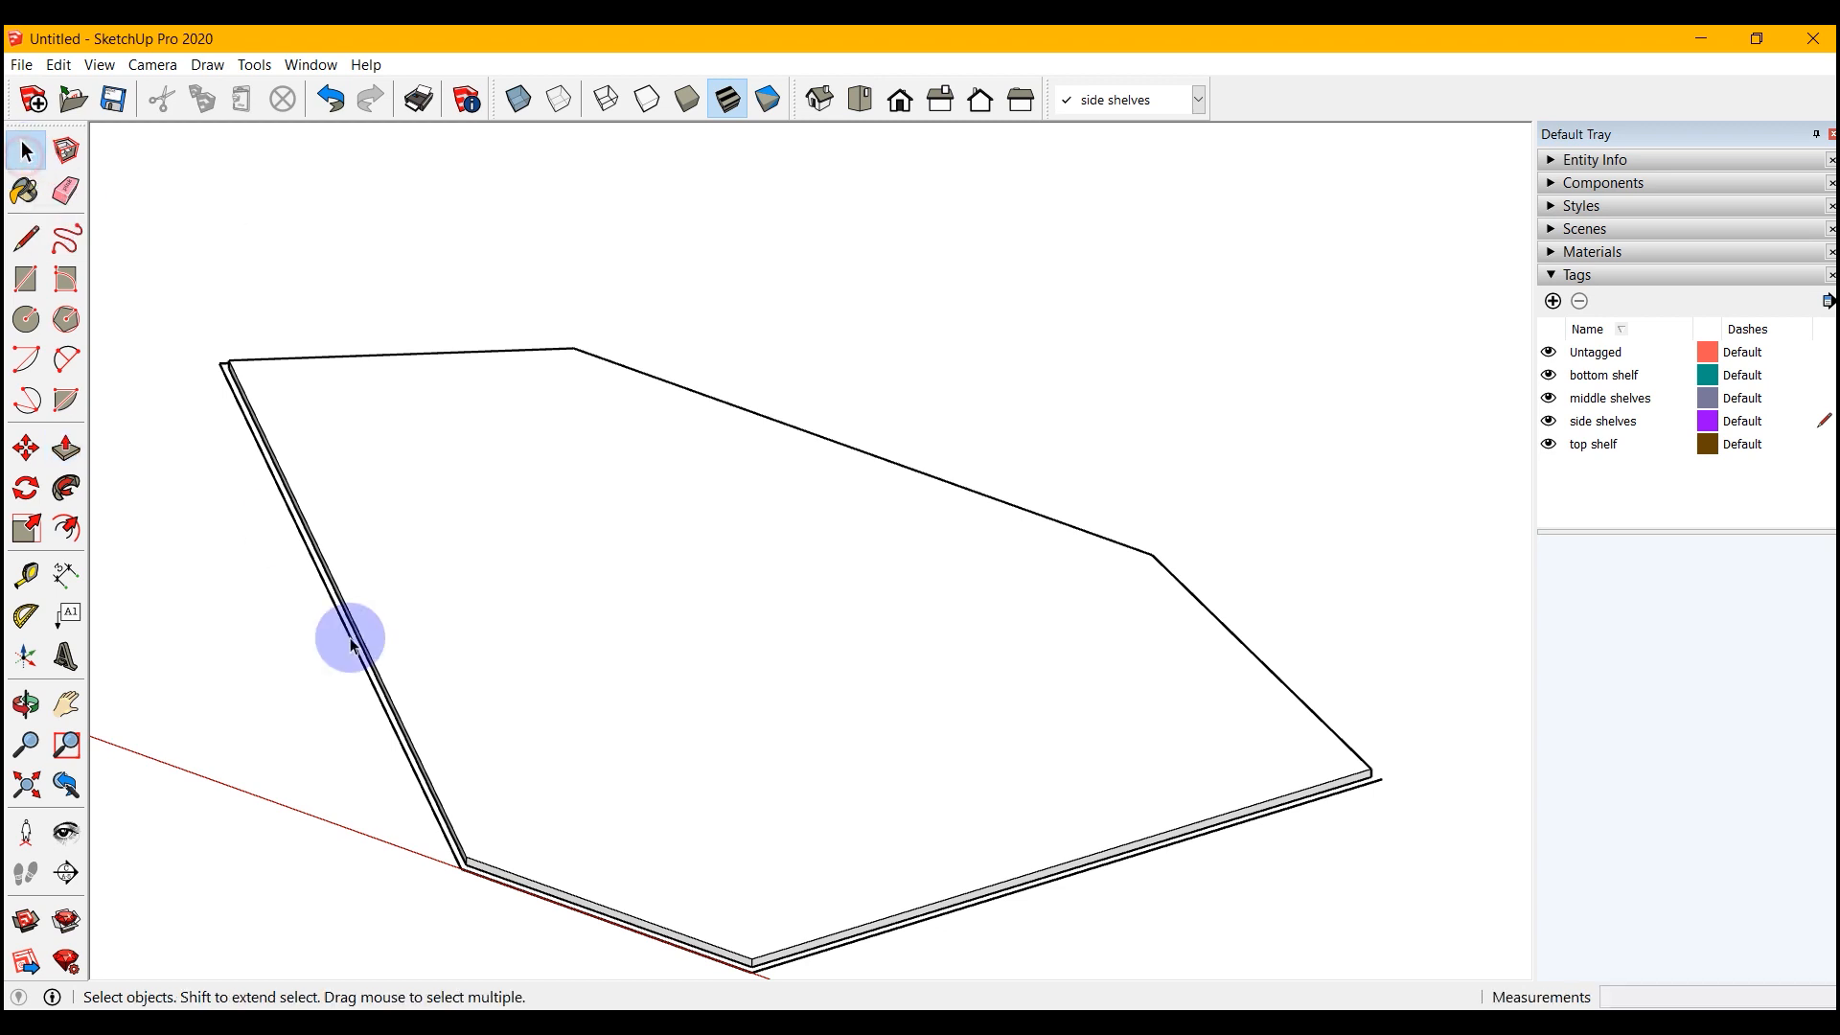
# - Select the whole hexagonal table top slab and make it a group
pyautogui.scroll(-2, 388, 587)
pyautogui.scroll(1, 905, 838)
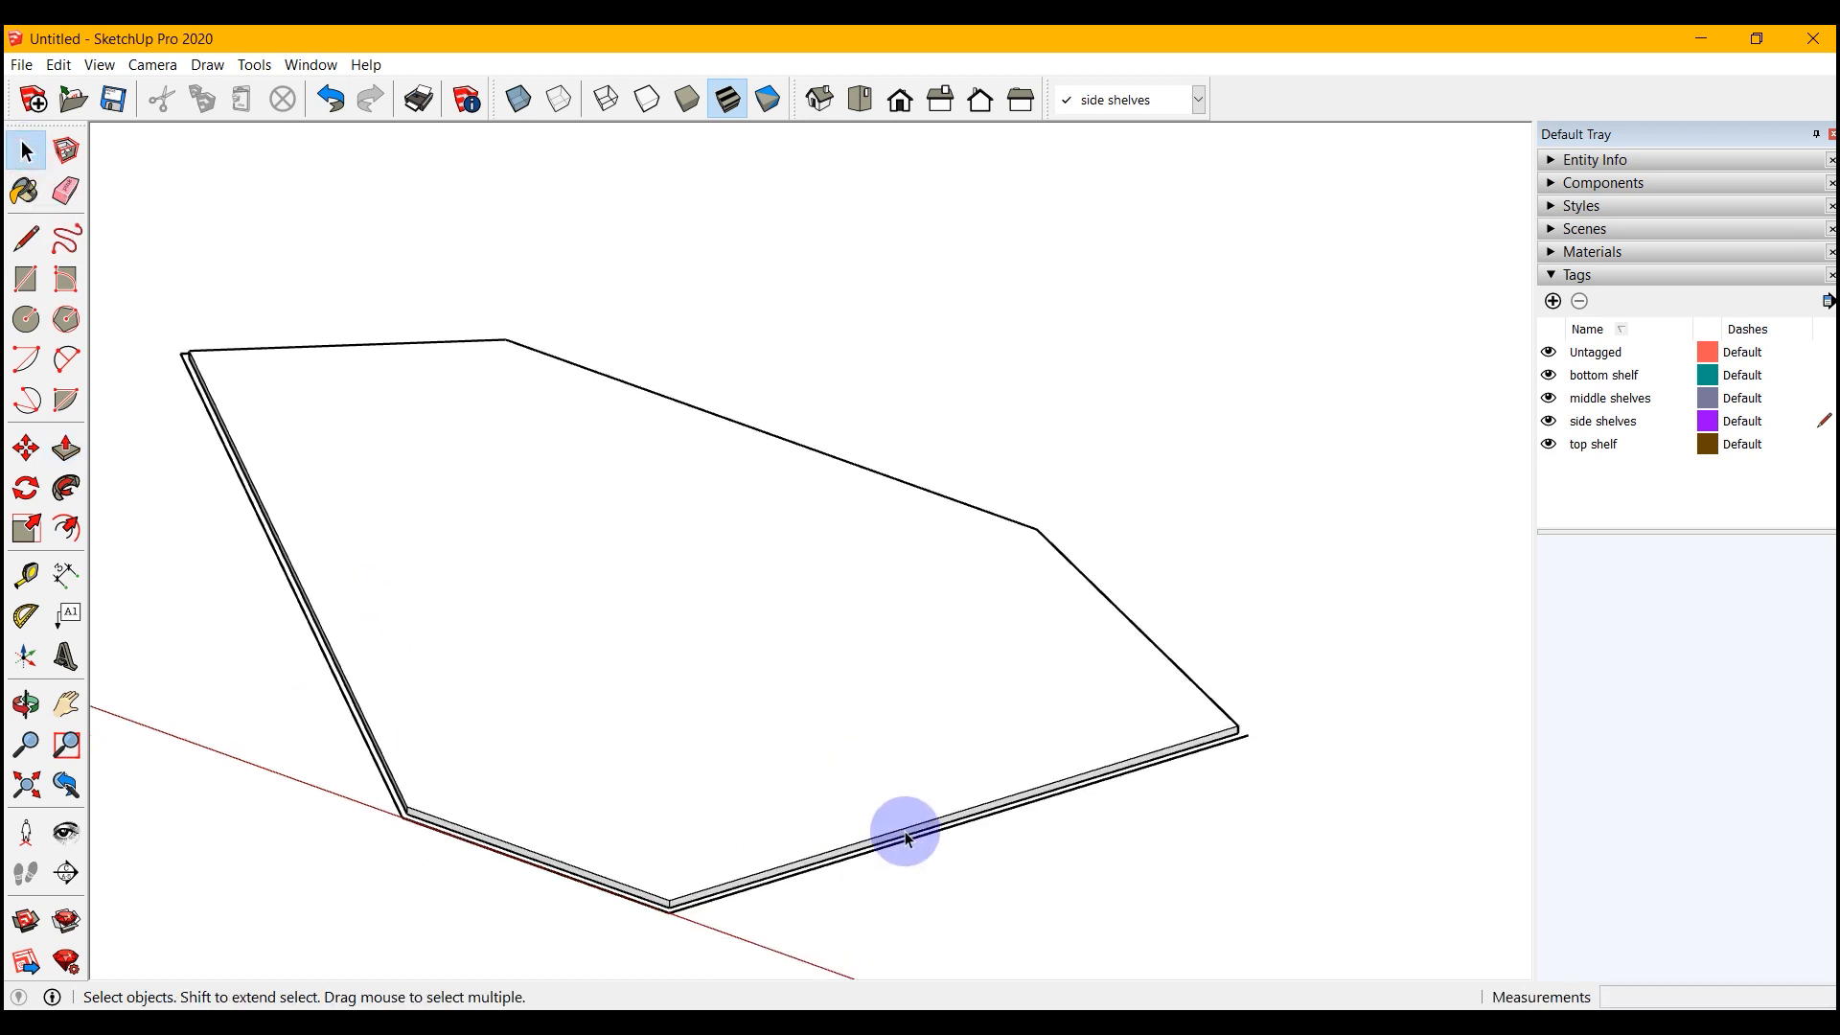
pyautogui.scroll(-1, 1008, 721)
pyautogui.moveTo(1189, 856); pyautogui.dragTo(1177, 828, button='middle')
pyautogui.scroll(1, 1004, 874)
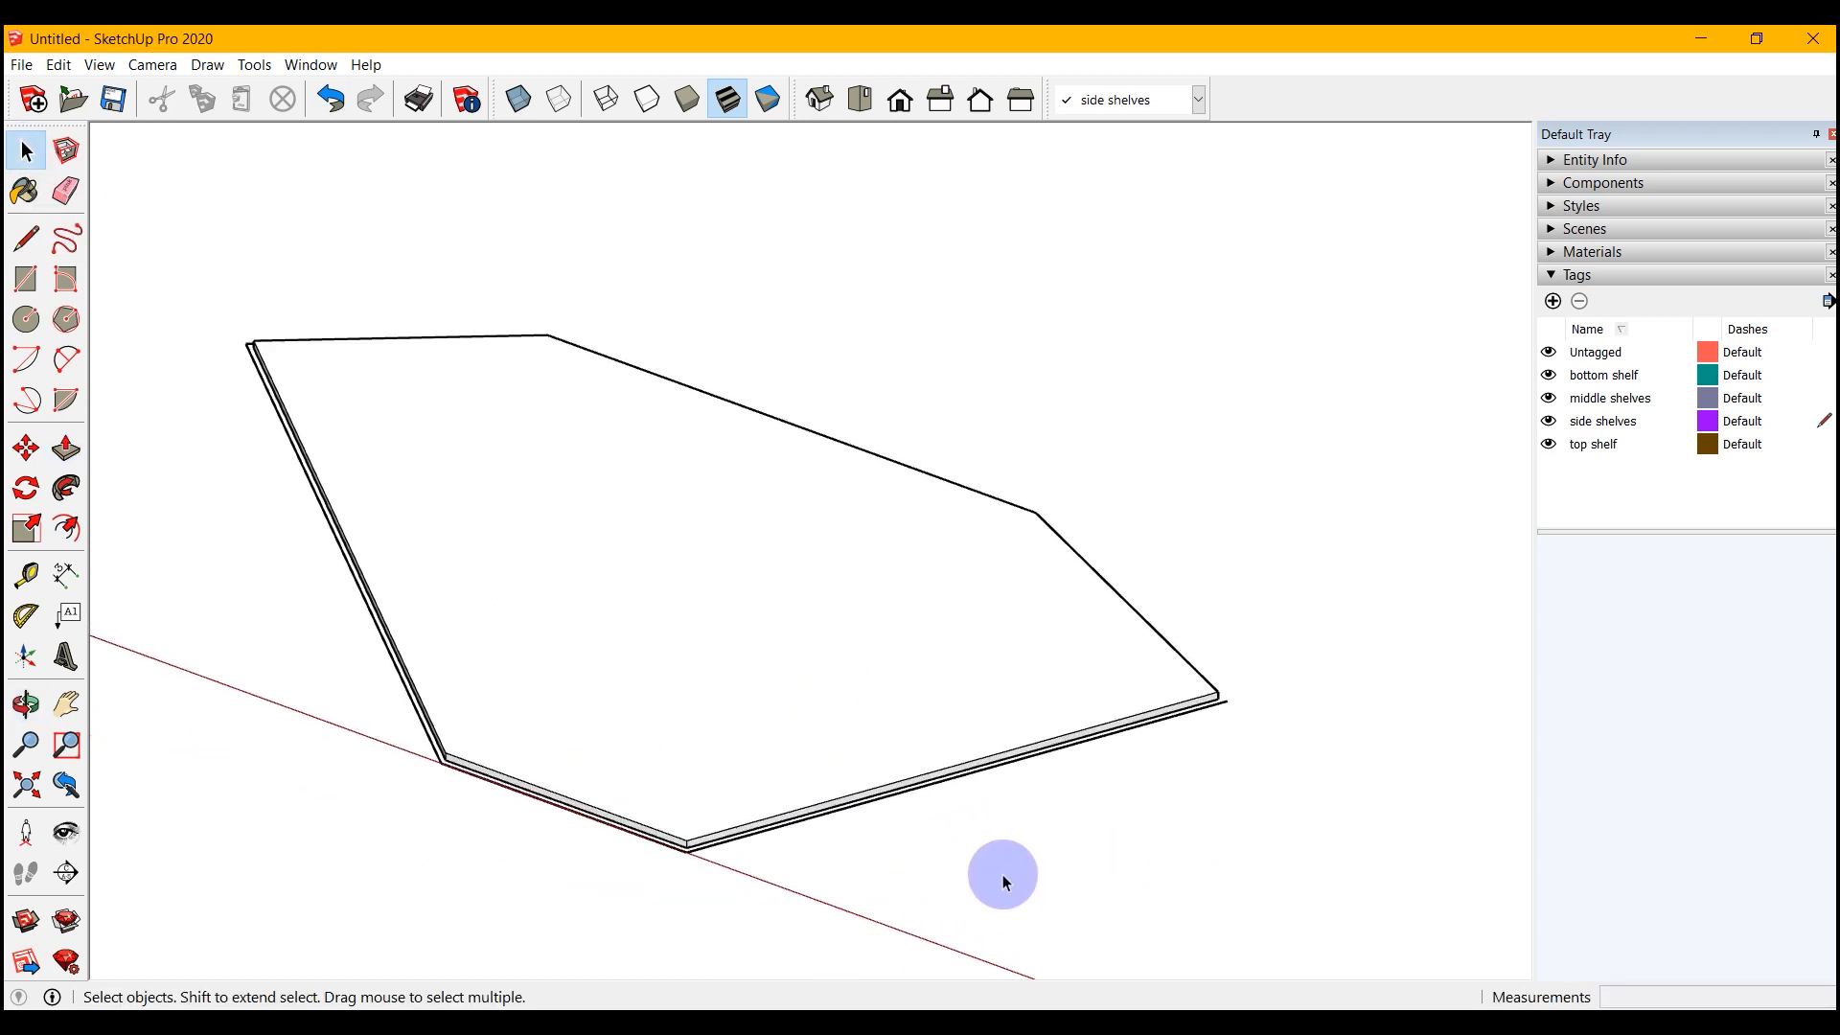
pyautogui.tripleClick(1039, 587)
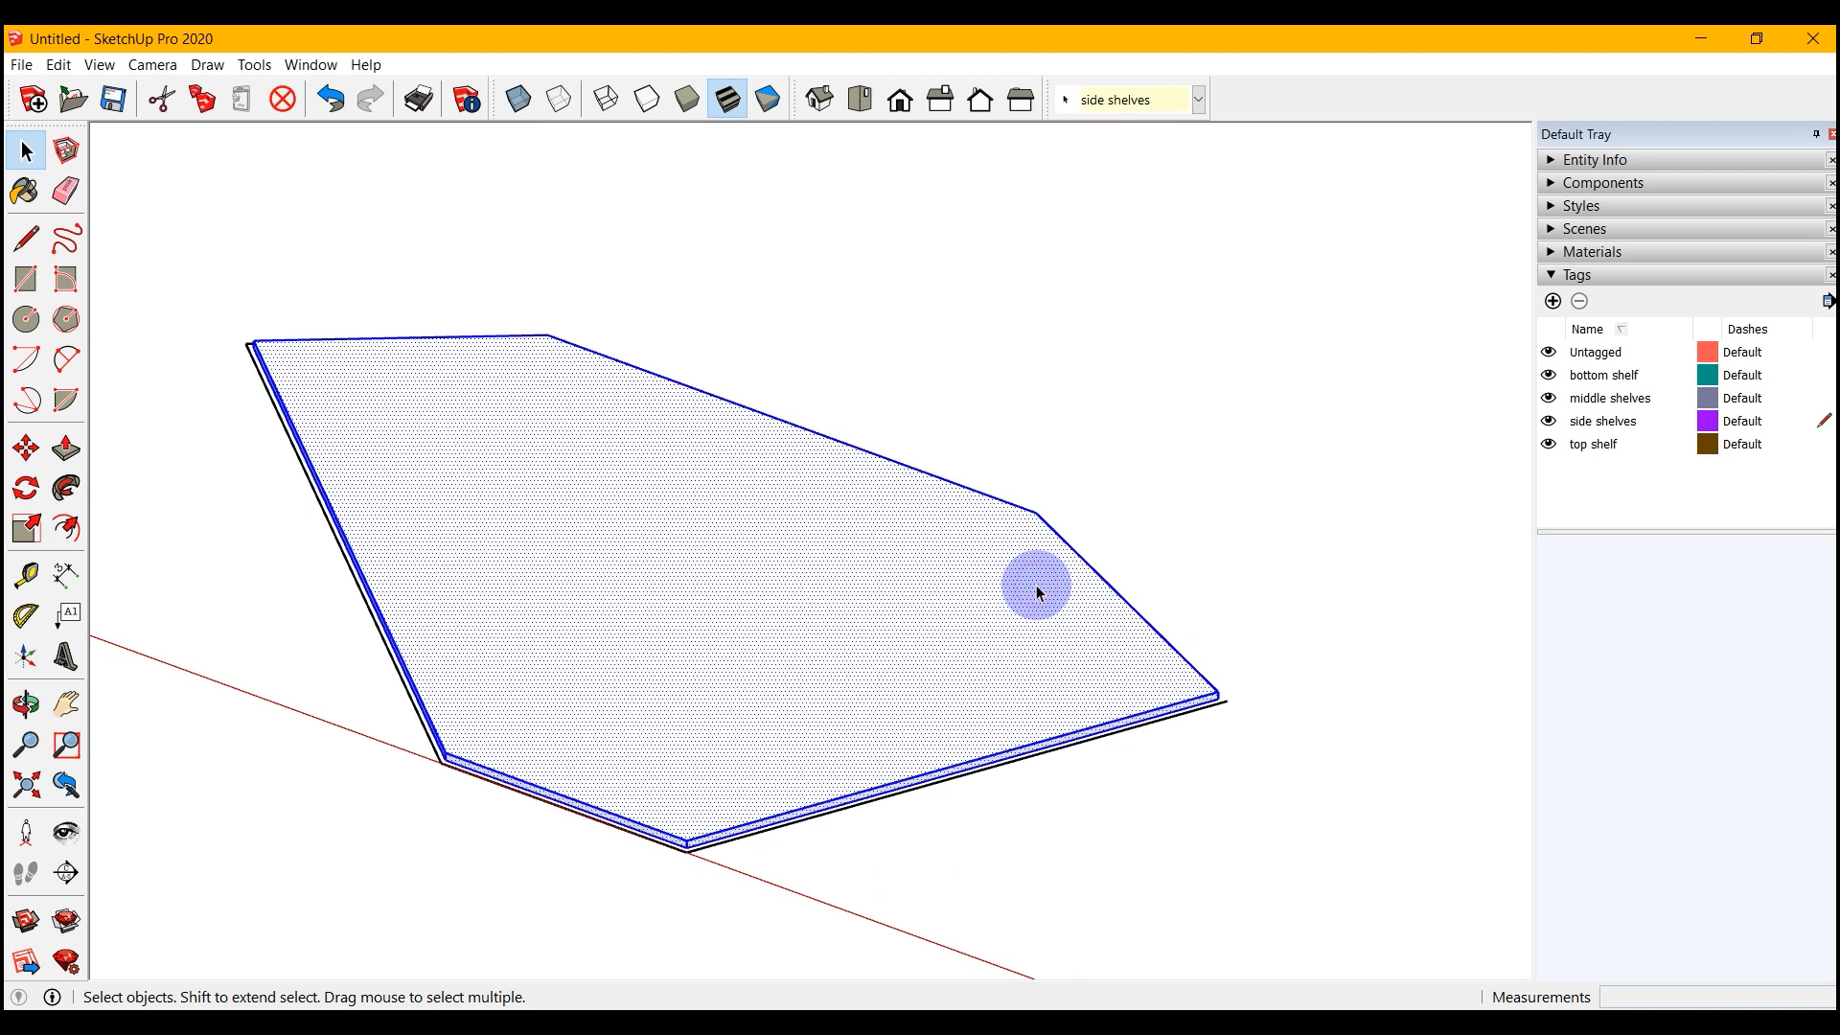
pyautogui.rightClick(927, 632)
pyautogui.click(996, 804)
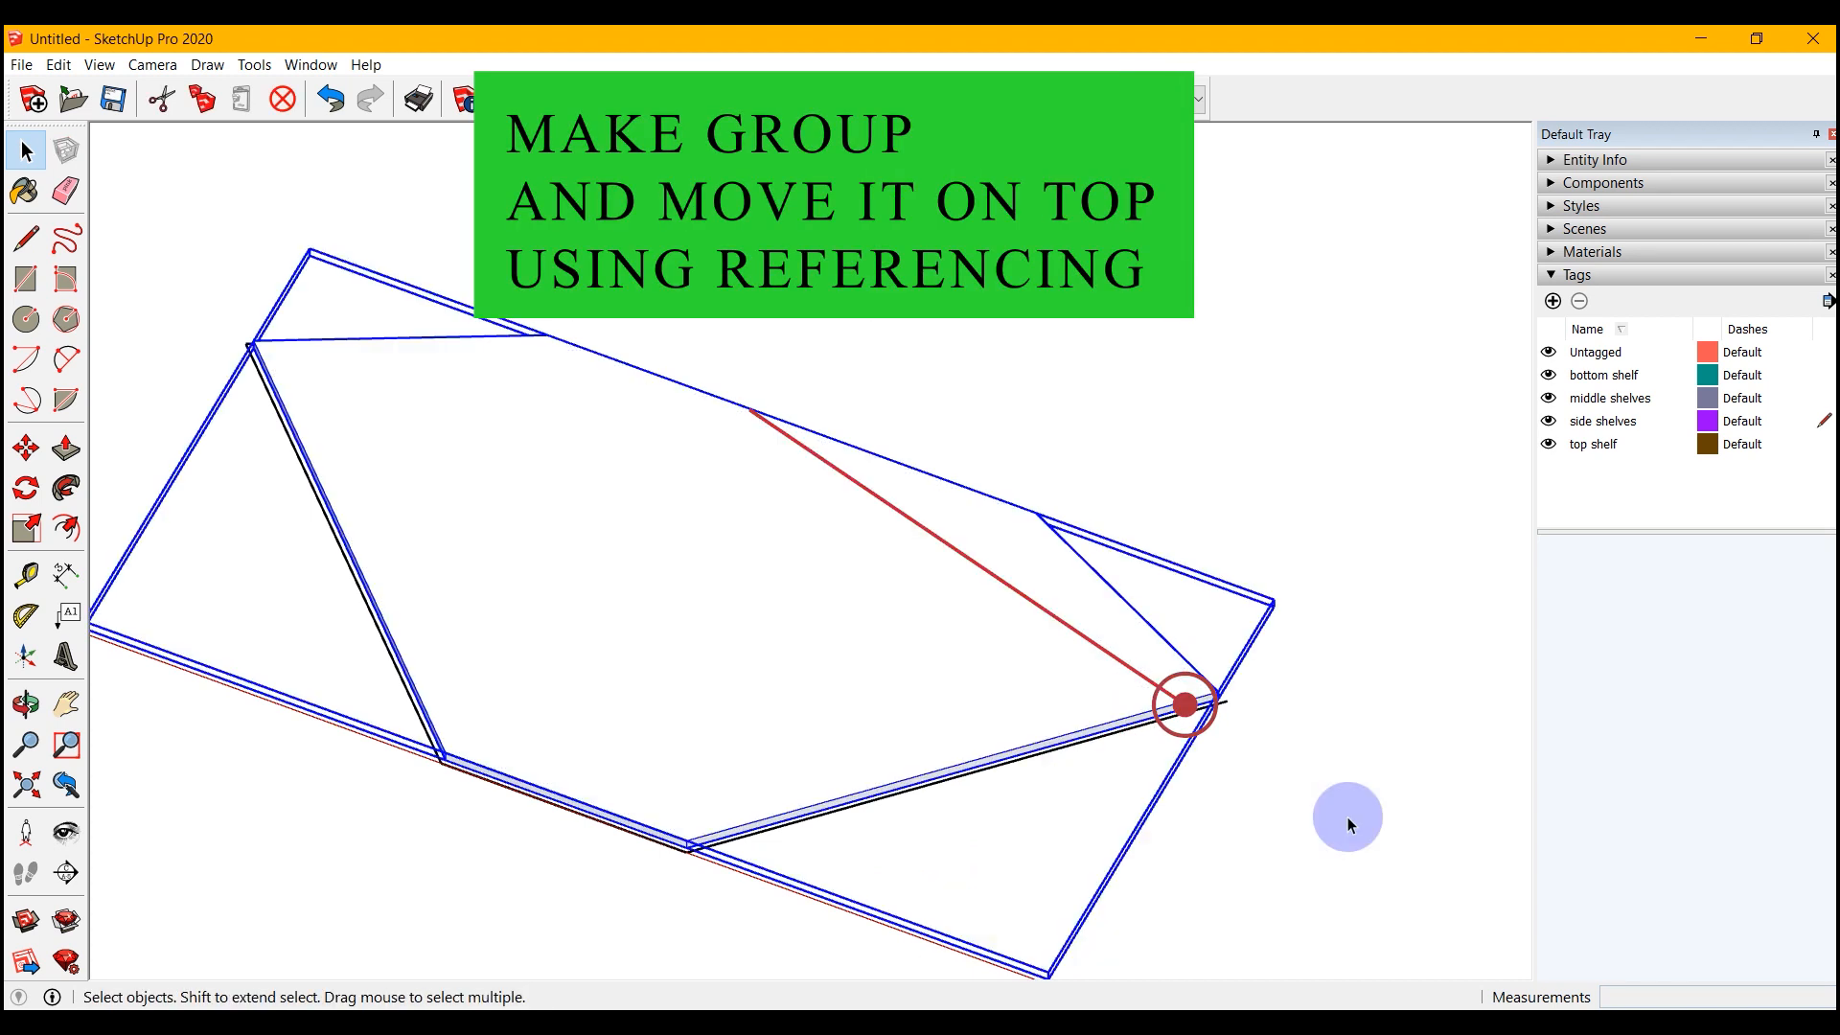
# - Move the table top group by its corner onto the matching corner of the legged hexagonal rim near the origin
pyautogui.press('m')
pyautogui.scroll(2, 1293, 776)
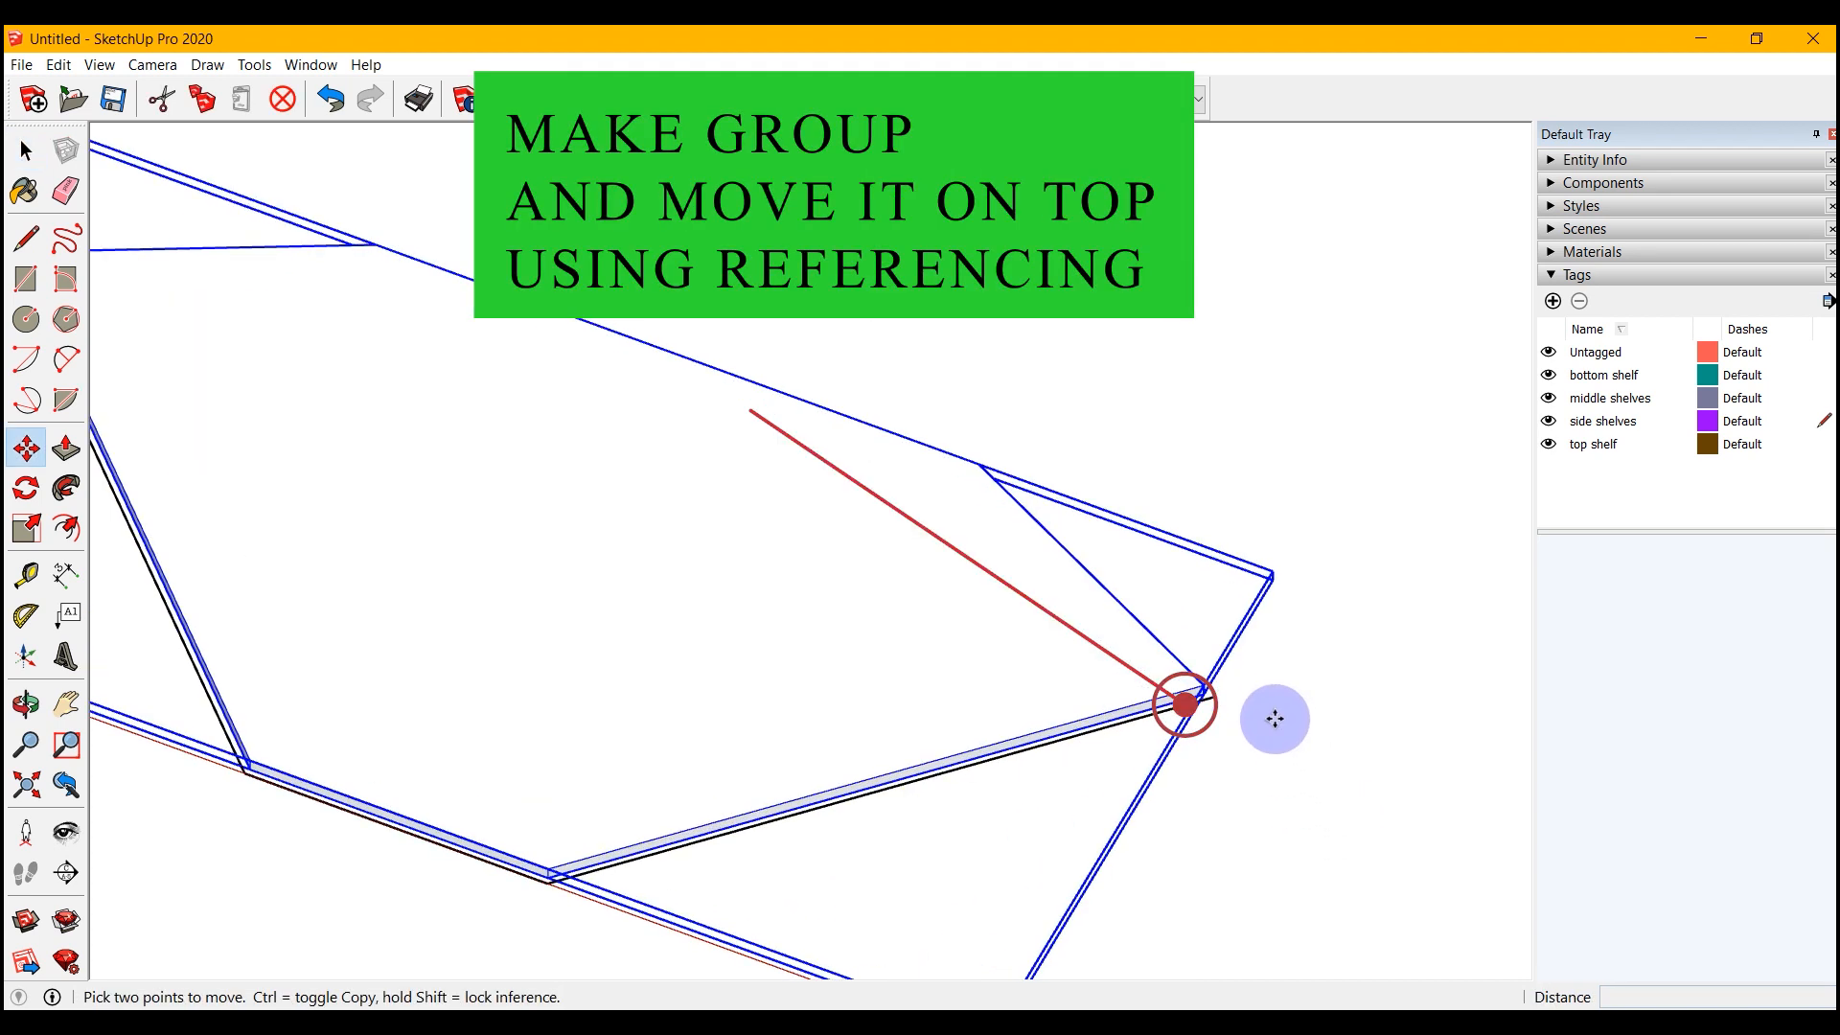
pyautogui.click(1207, 691)
pyautogui.scroll(-8, 1290, 718)
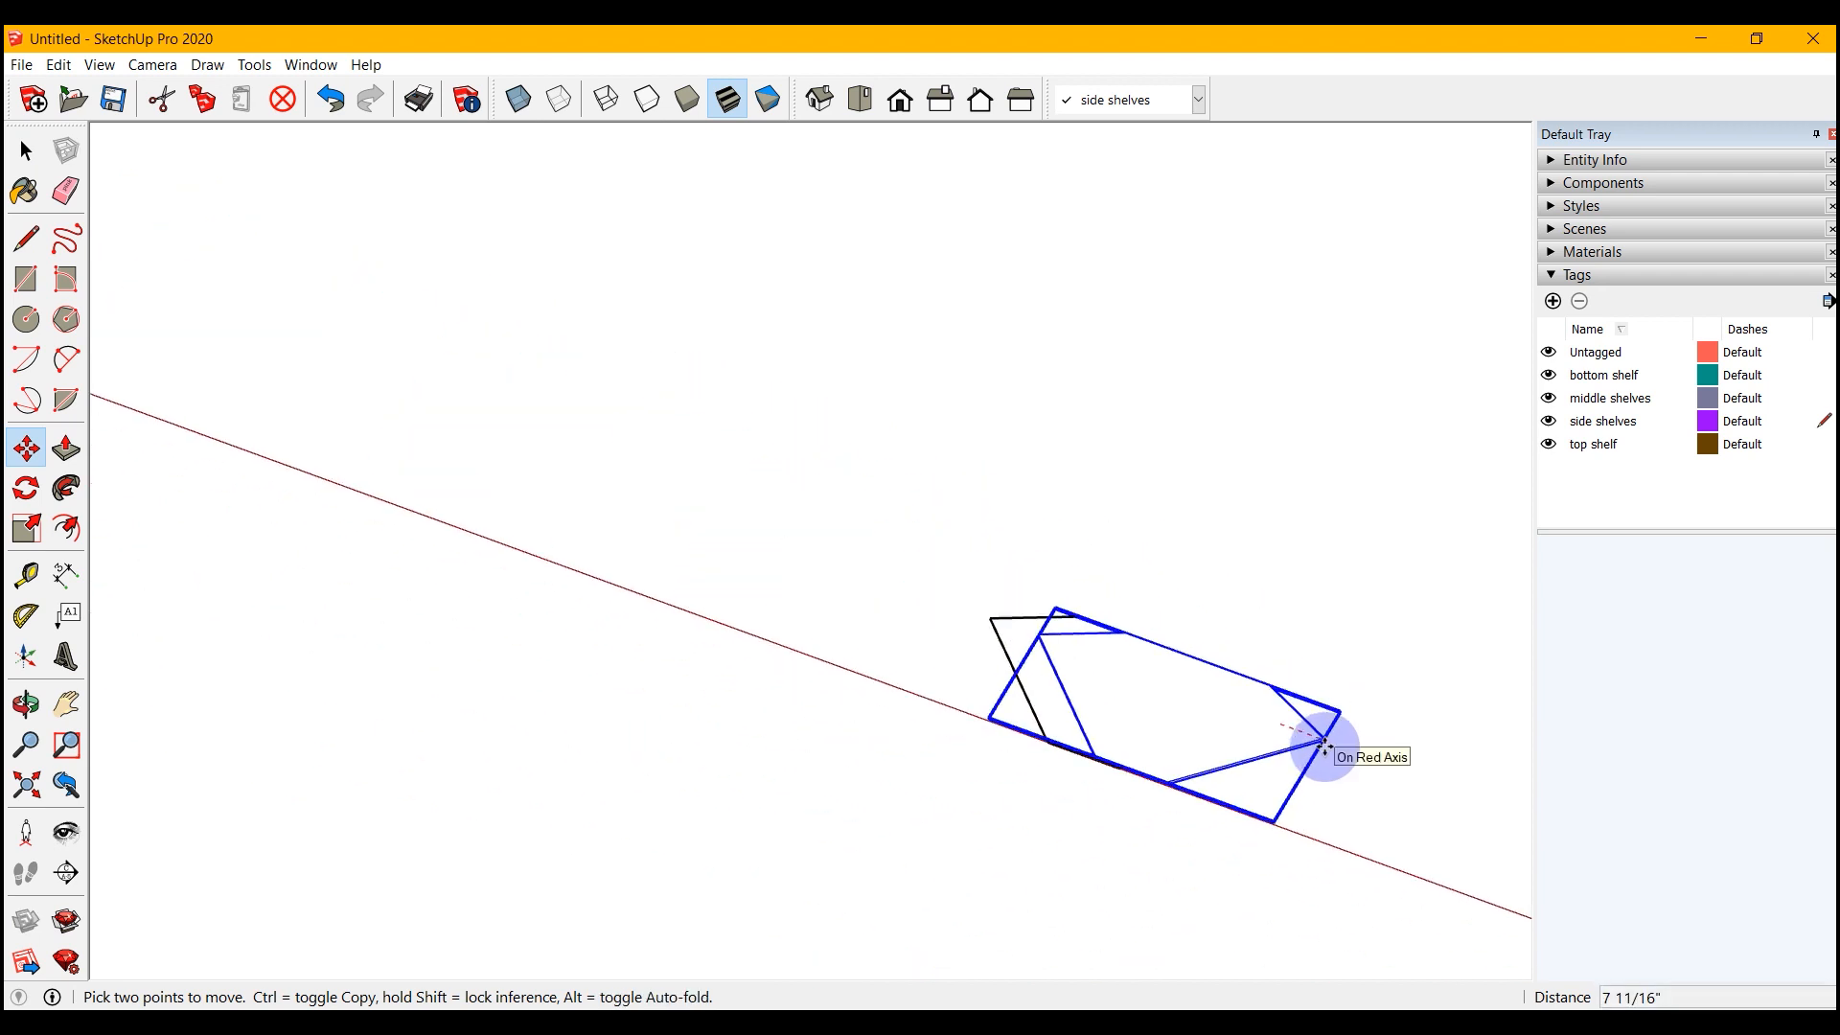
pyautogui.scroll(4, 422, 350)
pyautogui.scroll(3, 450, 385)
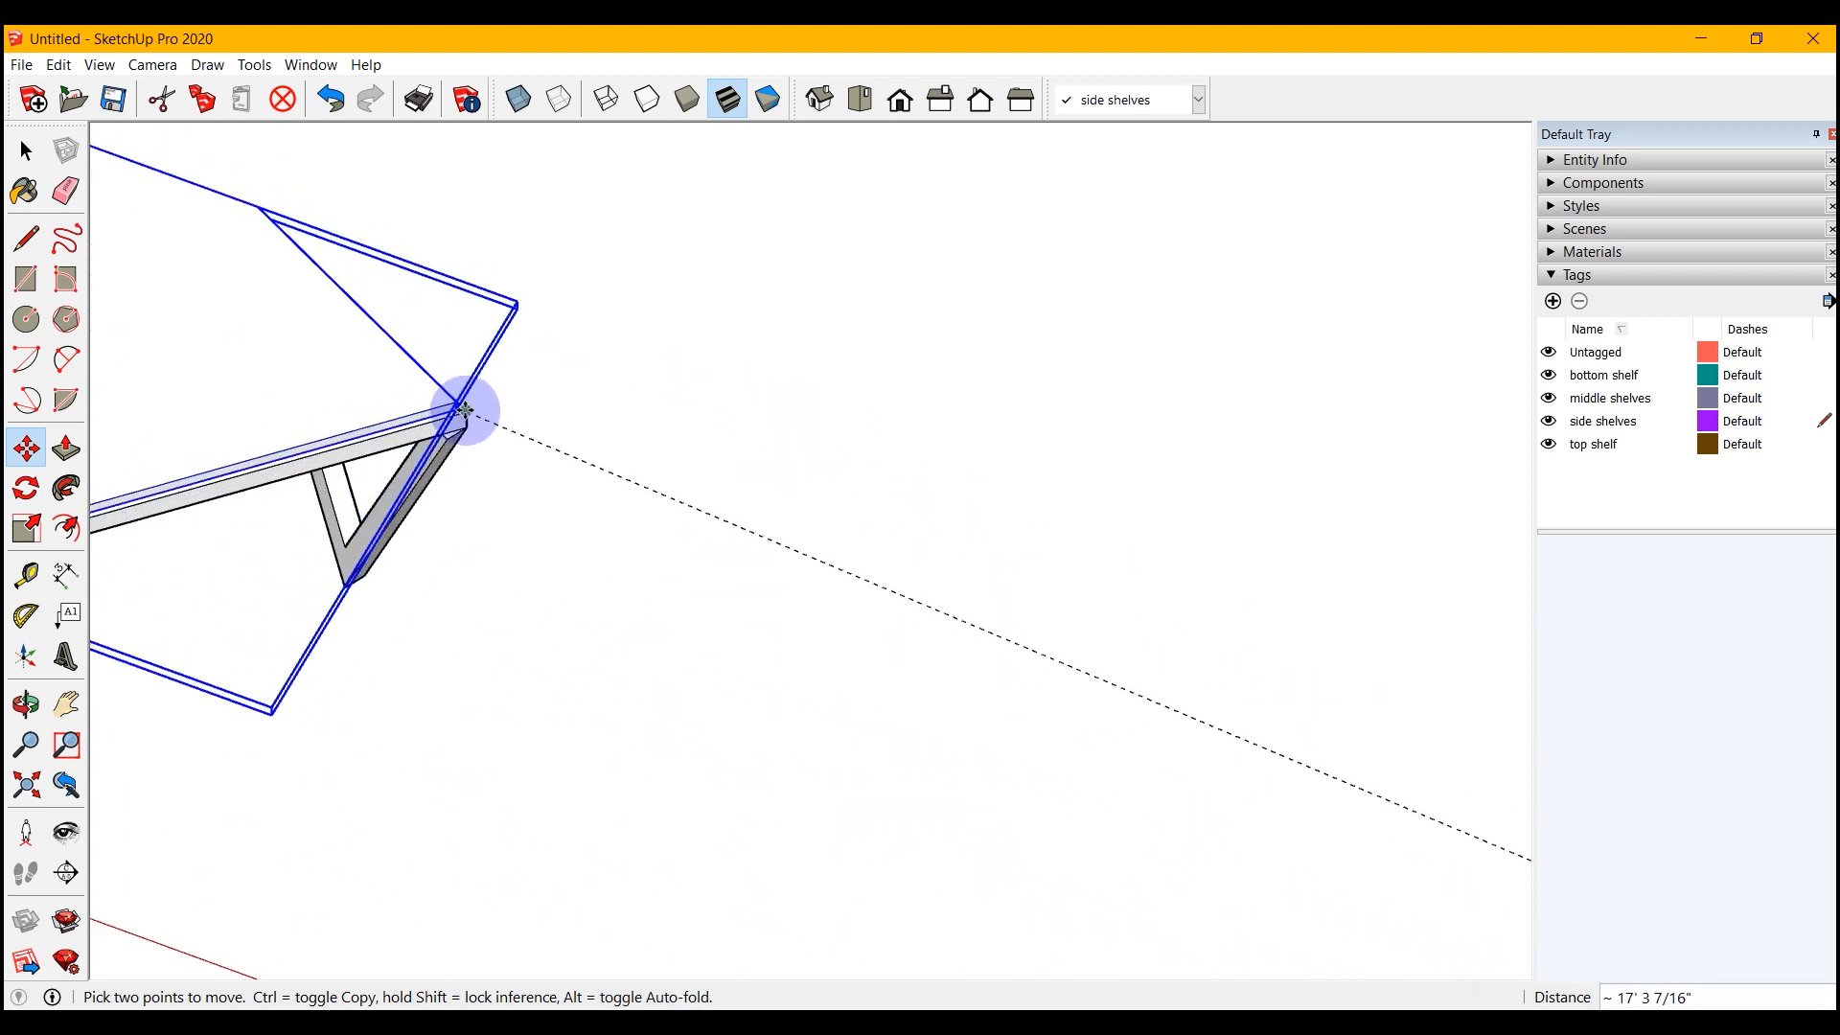
pyautogui.click(466, 410)
pyautogui.press('space')
pyautogui.click(859, 544)
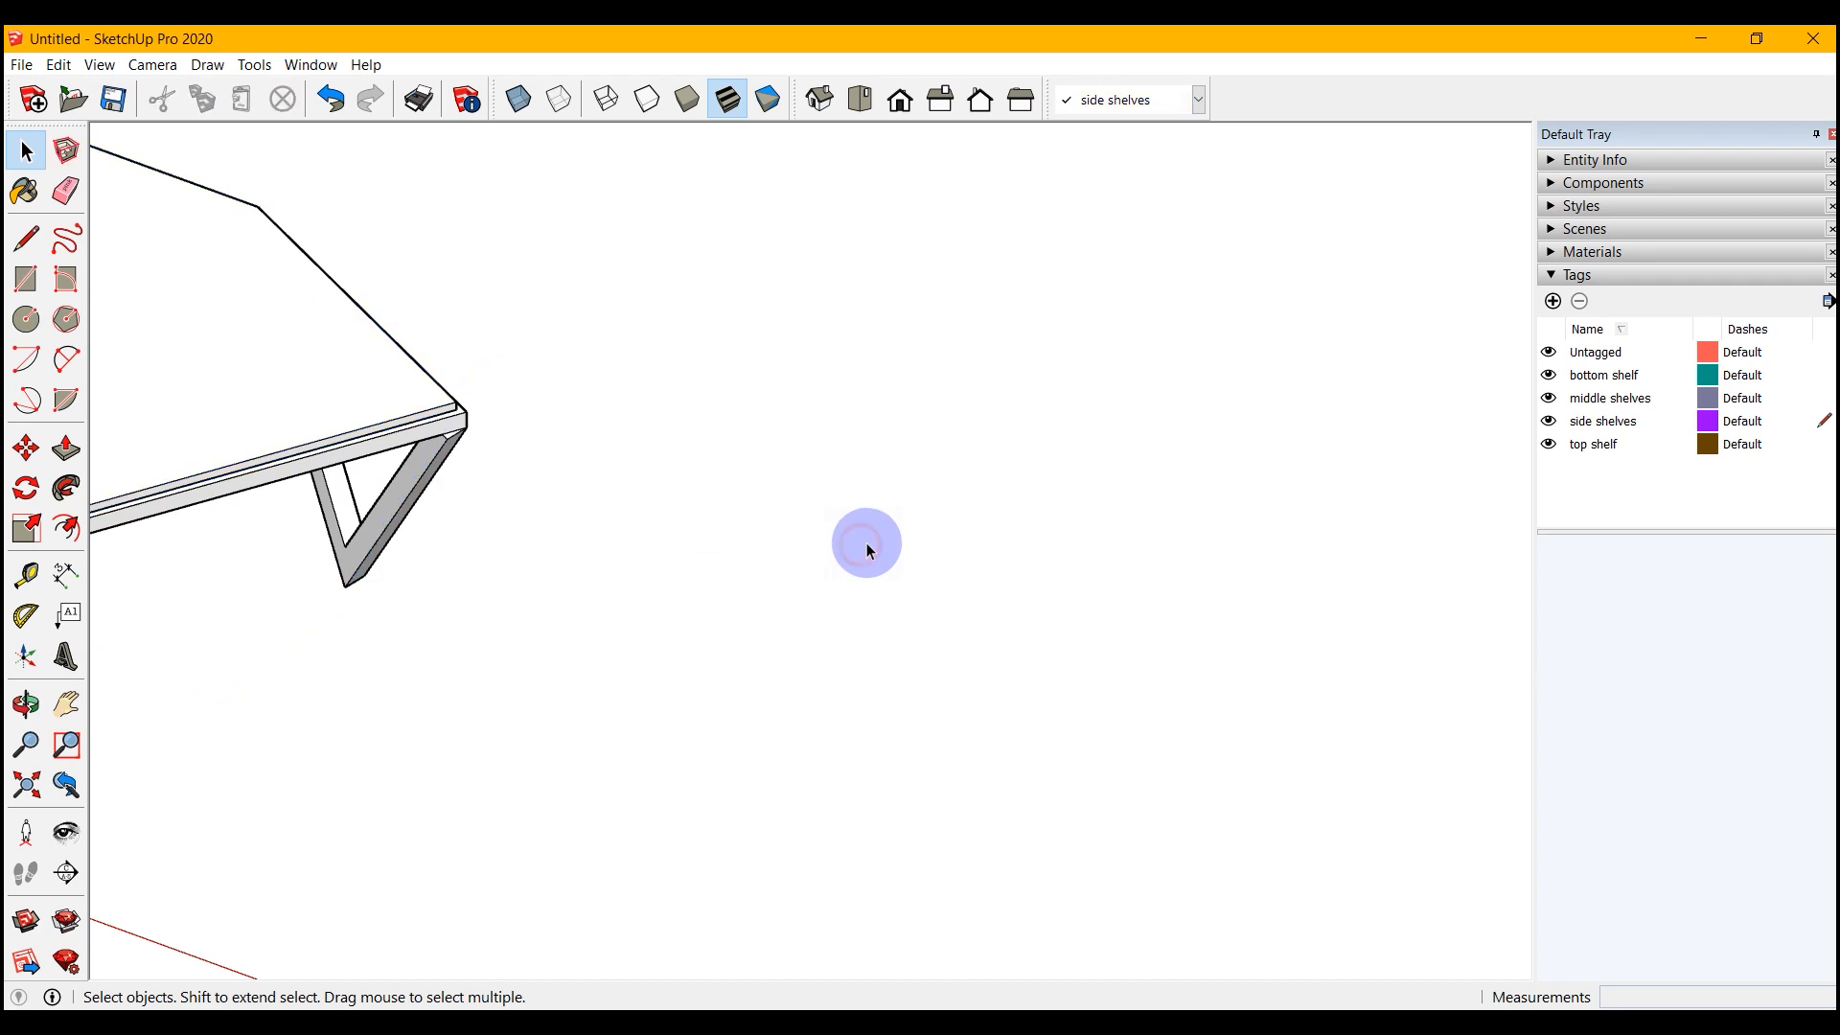
# - Paint the table top with Translucent Glass Gray from the Glass and Mirrors materials
pyautogui.scroll(-4, 906, 538)
pyautogui.moveTo(523, 412); pyautogui.dragTo(349, 330, button='middle')
pyautogui.moveTo(607, 419)
pyautogui.mouseDown(button='middle')
pyautogui.moveTo(246, 394)
pyautogui.moveTo(513, 275)
pyautogui.moveTo(715, 333)
pyautogui.moveTo(850, 428)
pyautogui.moveTo(929, 587)
pyautogui.moveTo(974, 424)
pyautogui.moveTo(752, 571)
pyautogui.moveTo(751, 514)
pyautogui.moveTo(813, 604)
pyautogui.moveTo(1131, 710)
pyautogui.moveTo(1323, 690)
pyautogui.moveTo(566, 628)
pyautogui.moveTo(1006, 649)
pyautogui.moveTo(353, 588)
pyautogui.mouseUp(button='middle')
pyautogui.scroll(3, 715, 332)
pyautogui.scroll(-5, 974, 424)
pyautogui.moveTo(352, 587); pyautogui.dragTo(1376, 624)
pyautogui.press('space')
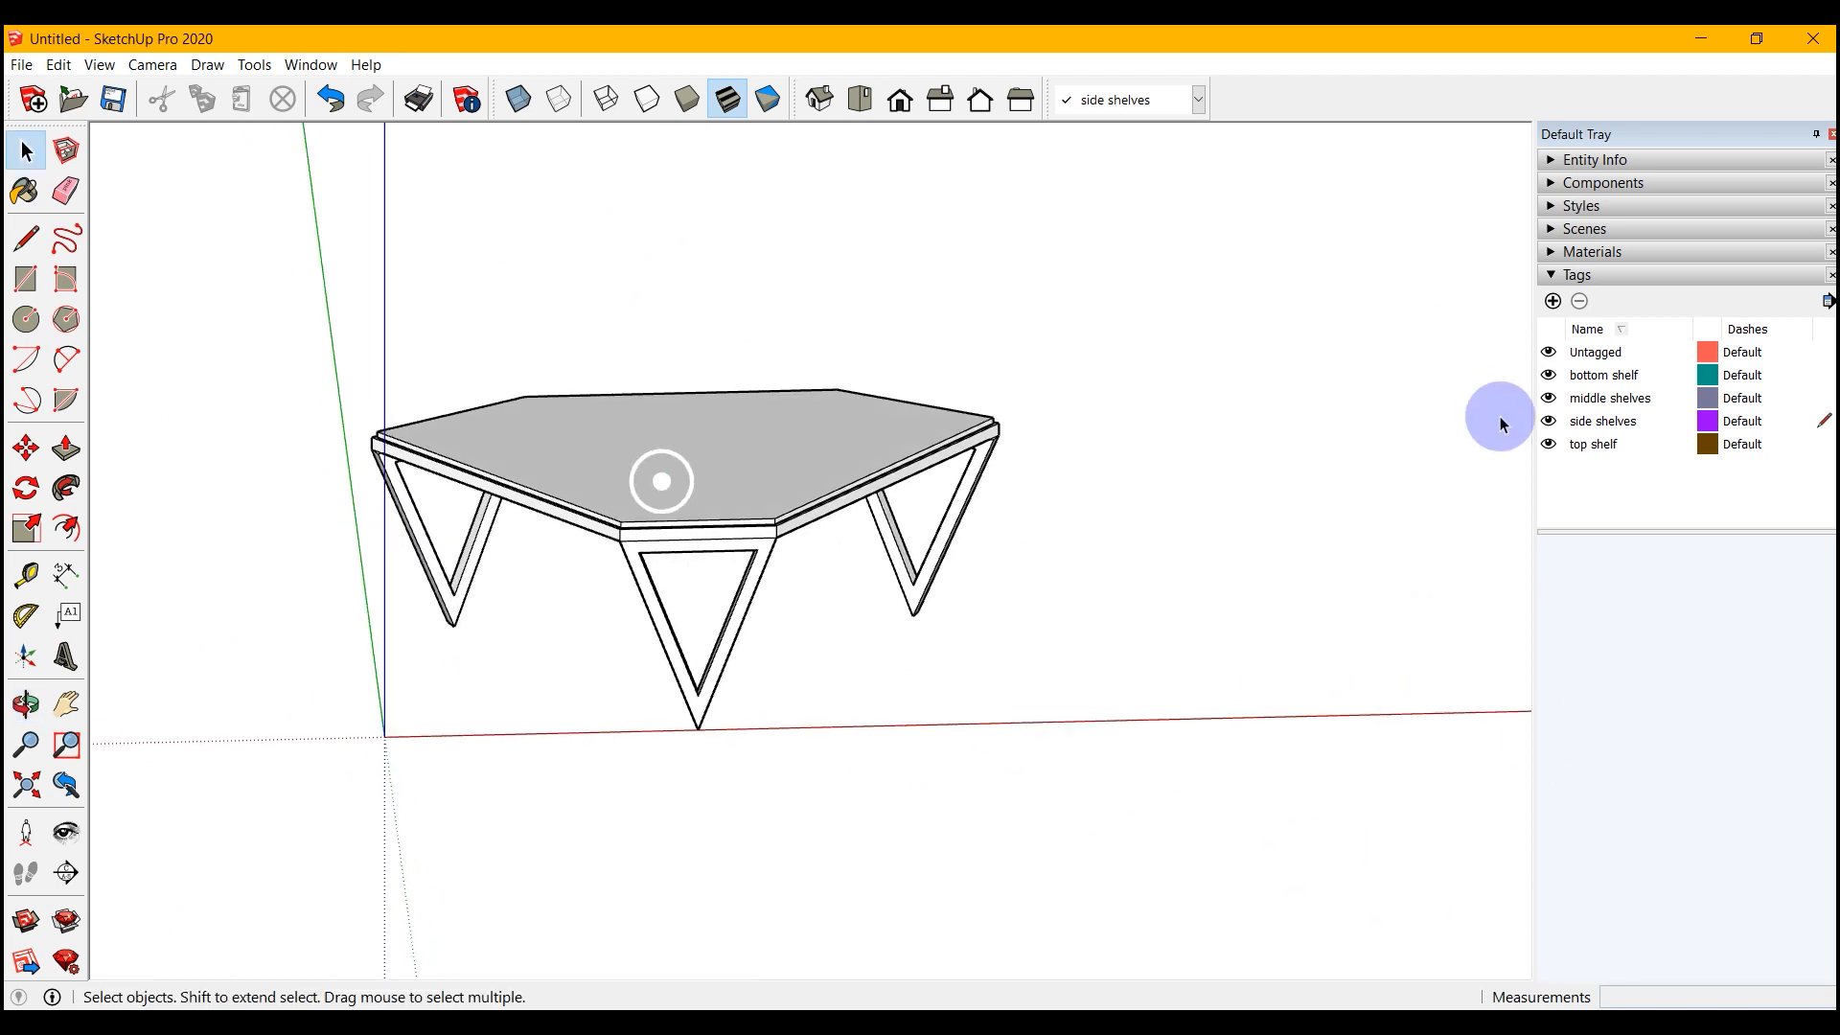
pyautogui.click(1551, 252)
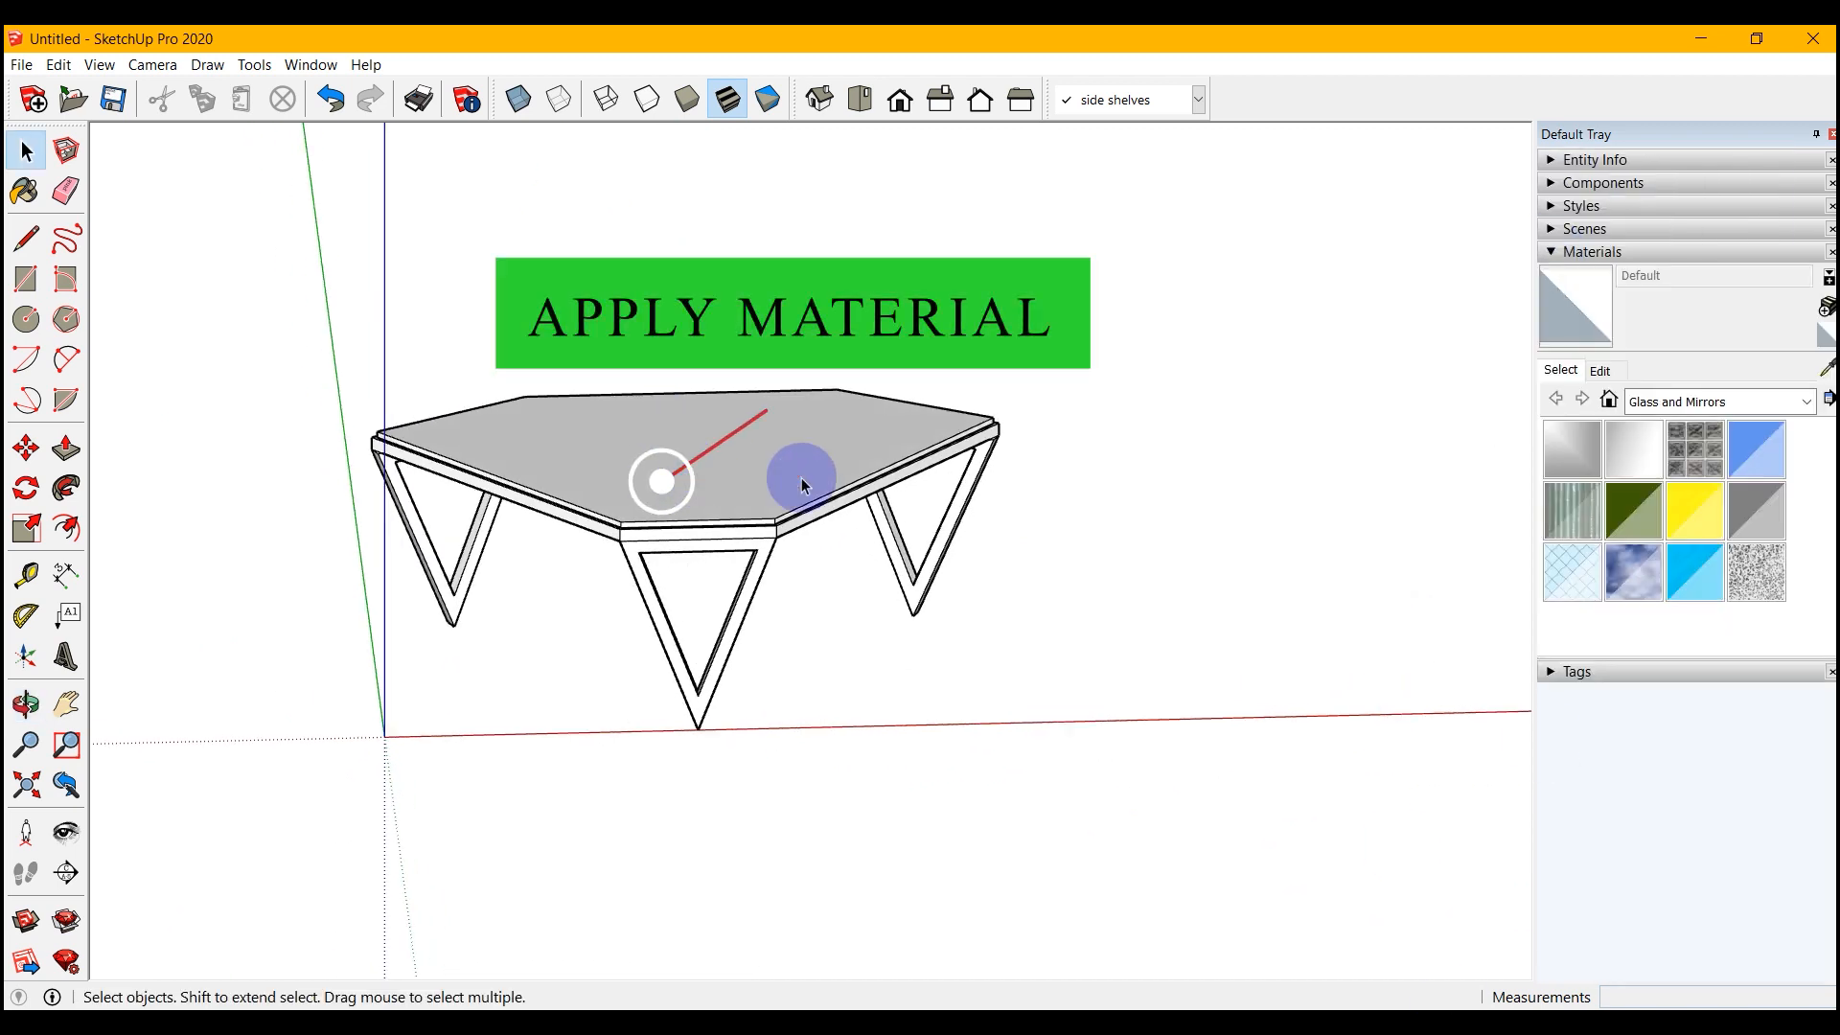
pyautogui.click(1766, 402)
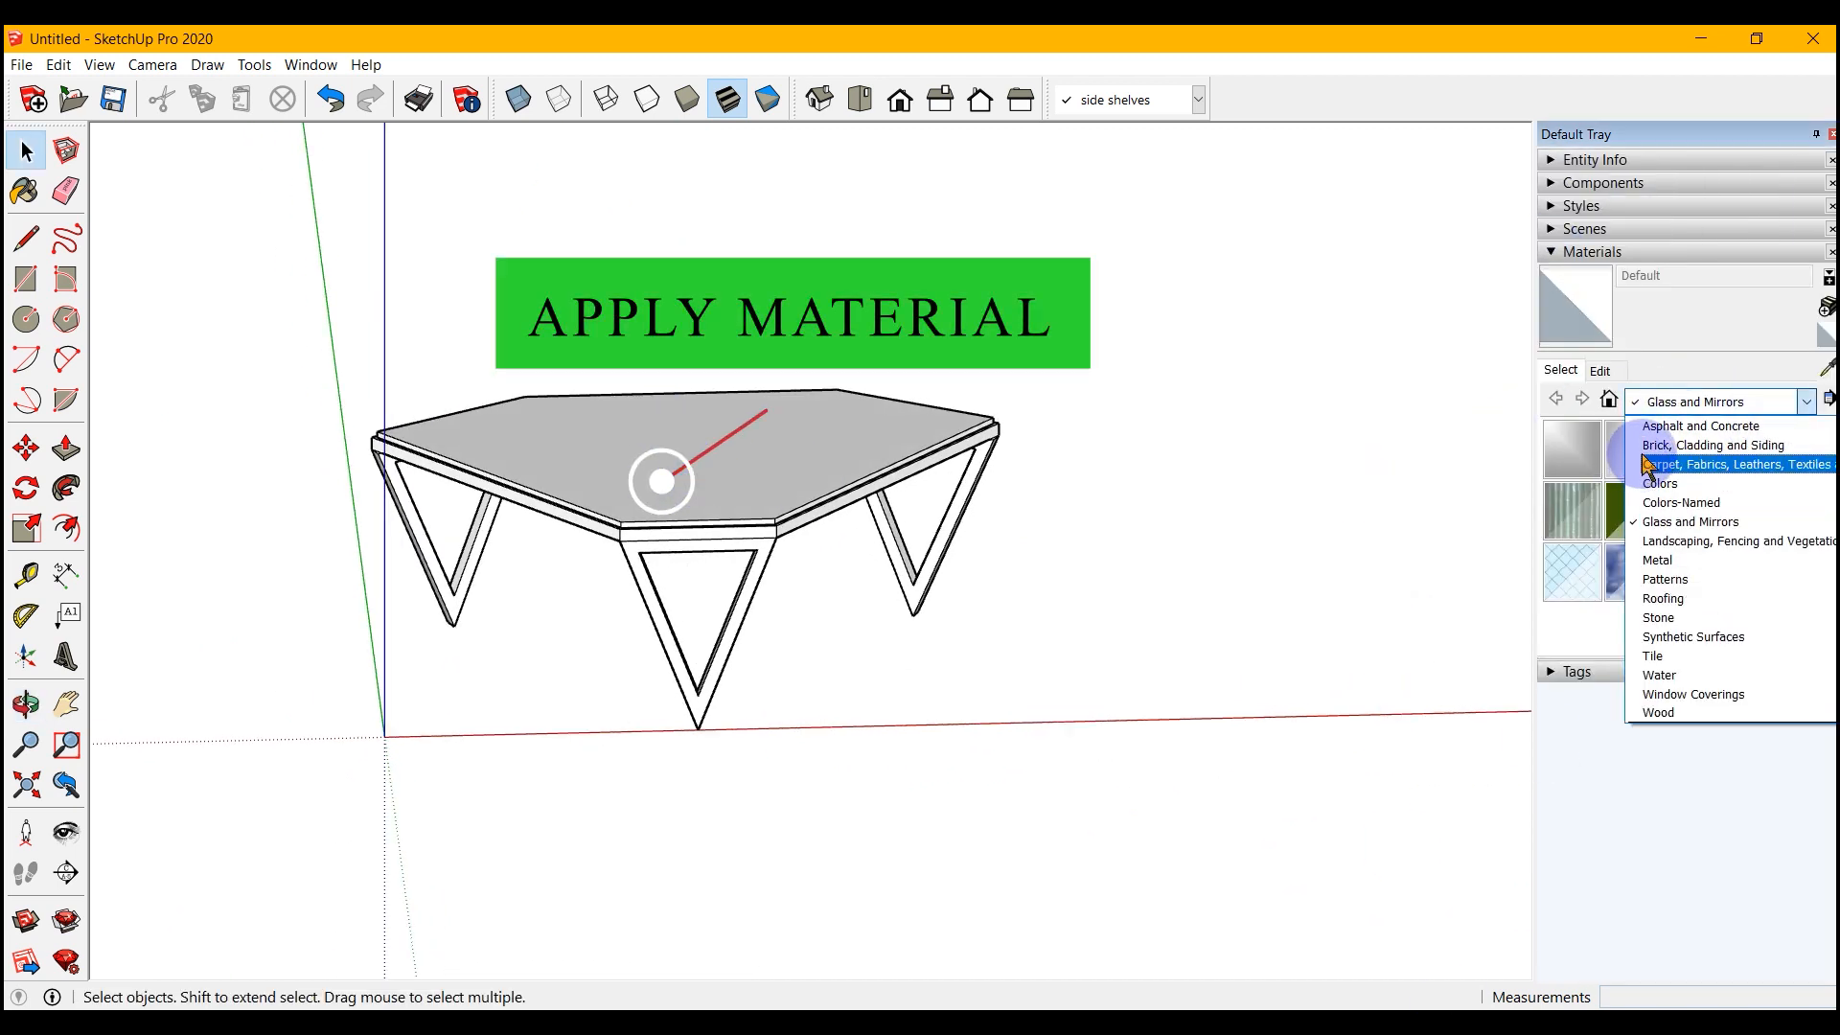
pyautogui.click(1658, 521)
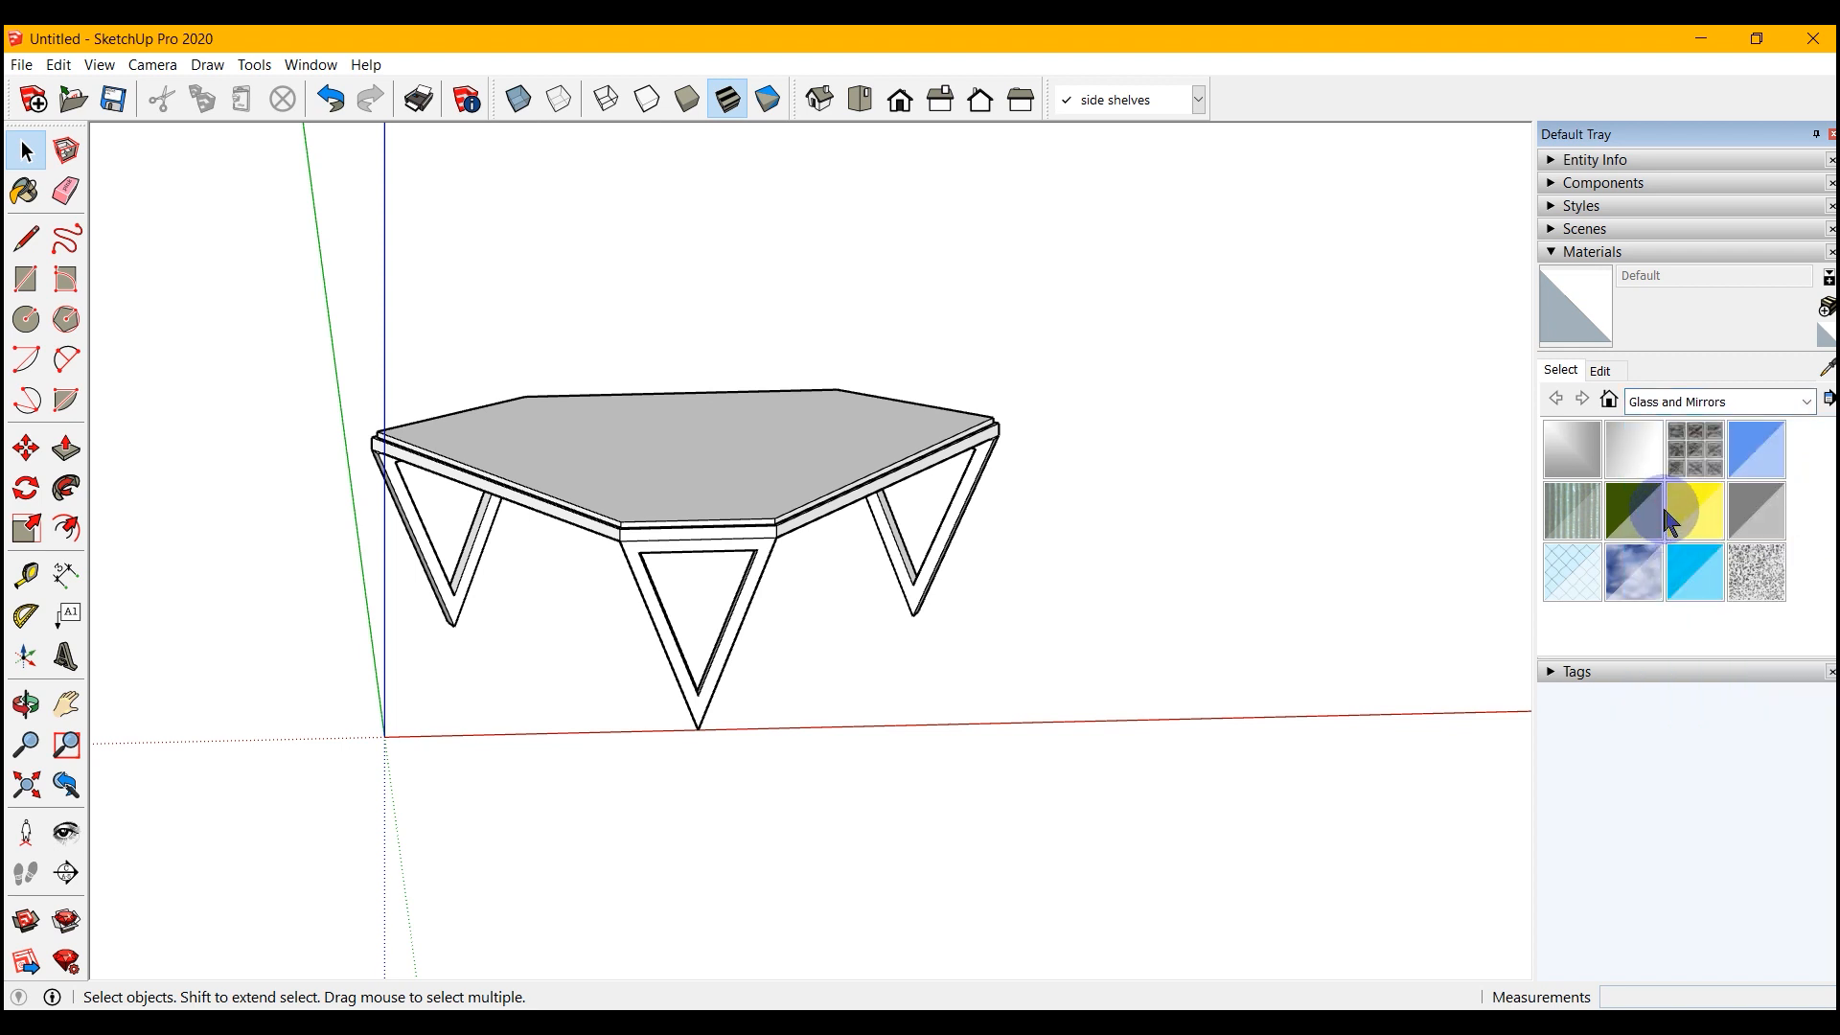
pyautogui.click(1769, 518)
pyautogui.click(788, 440)
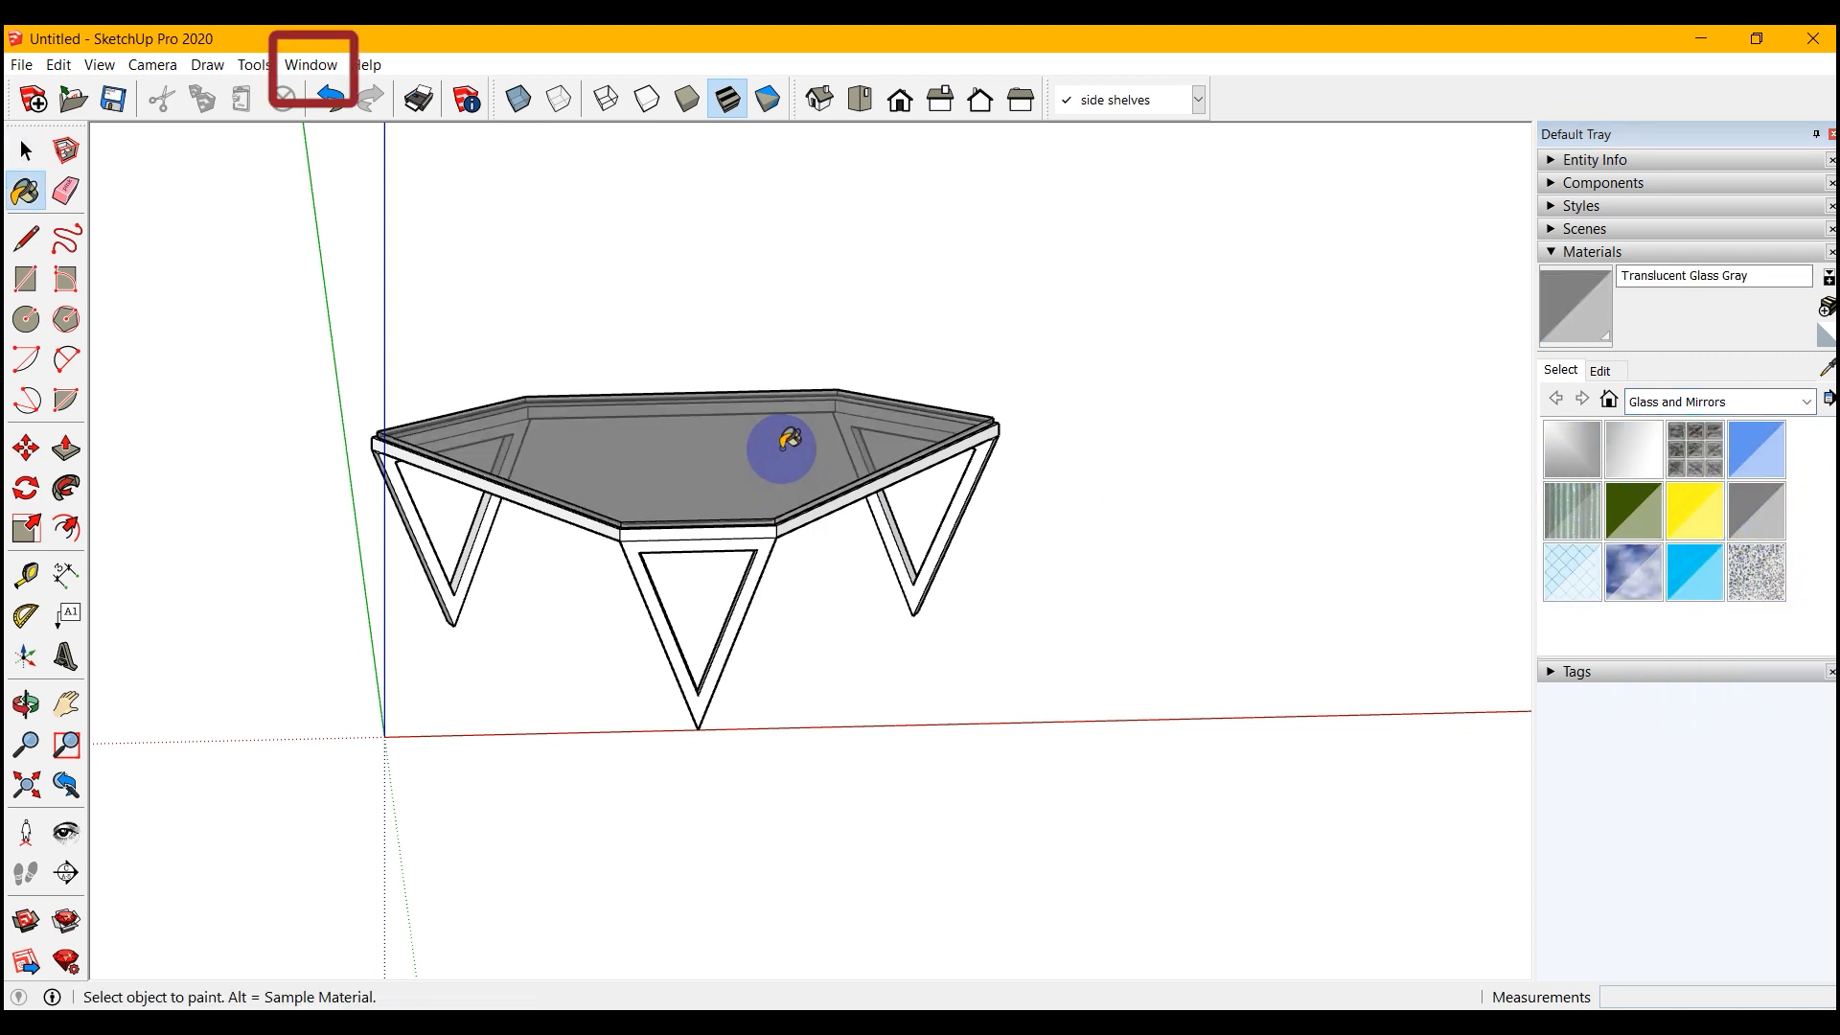
pyautogui.press('space')
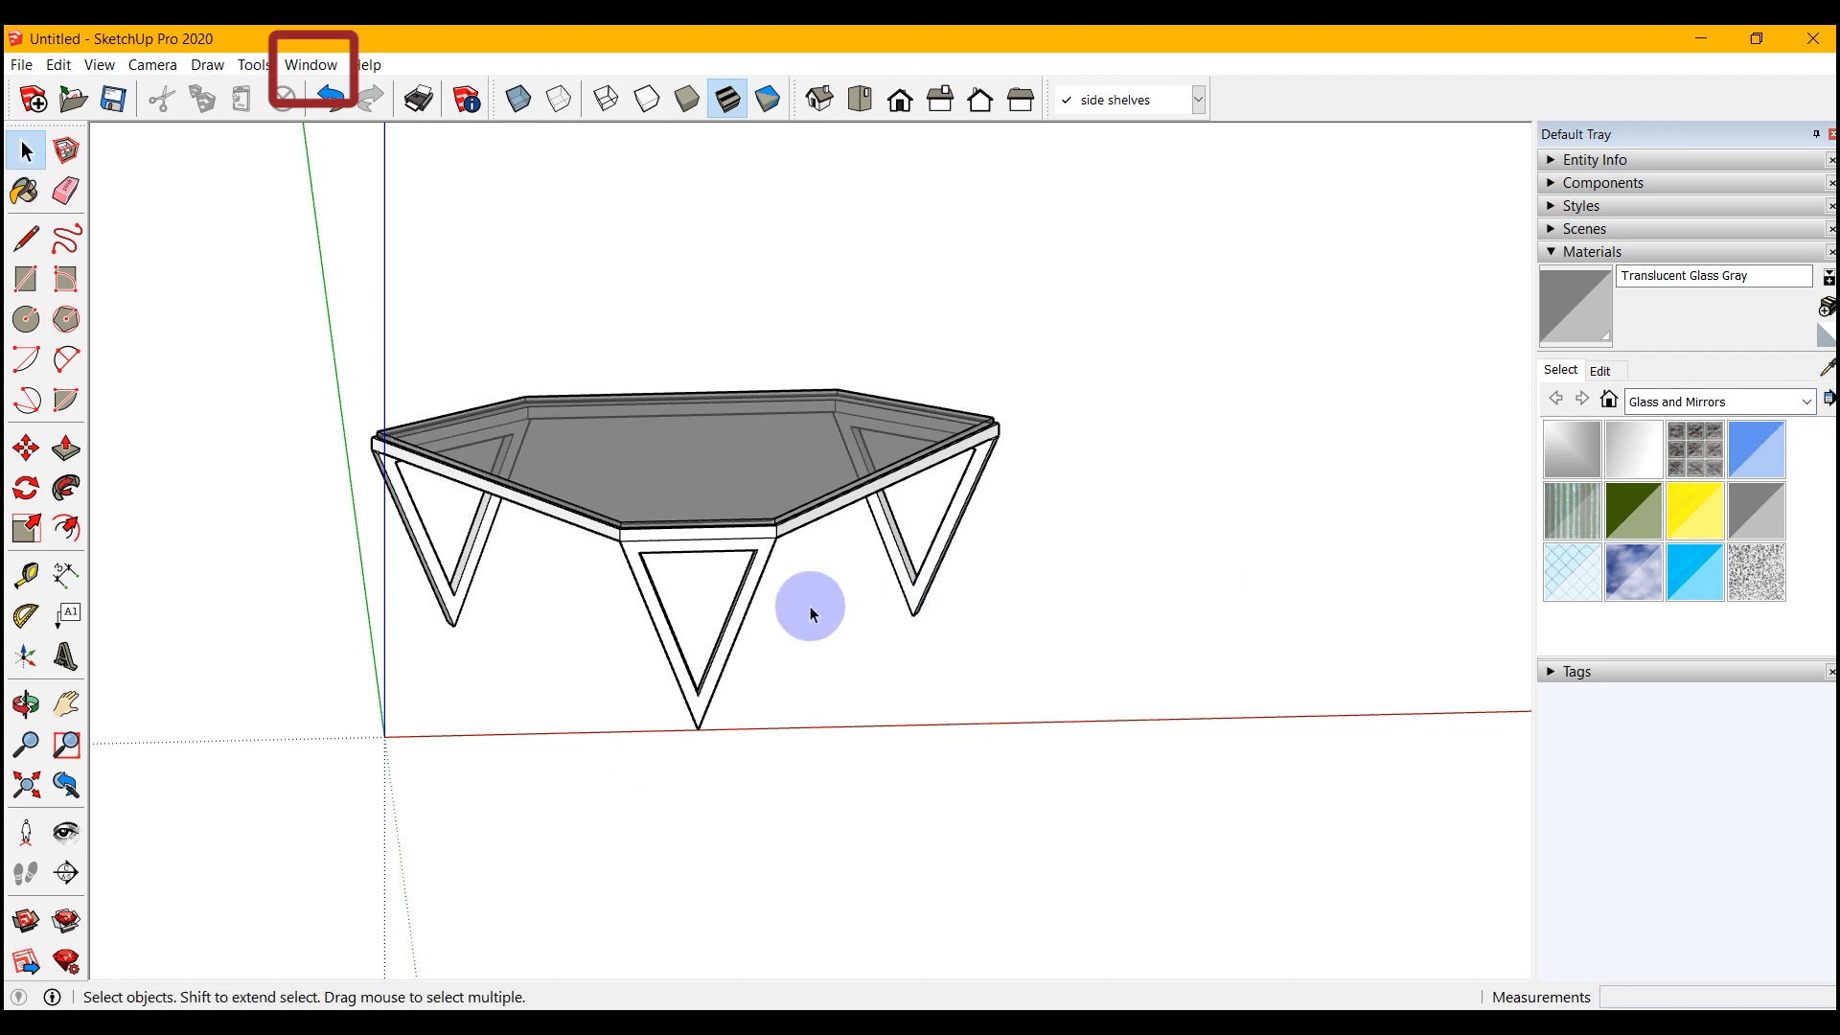
# - Paint the front sides of the rim and the front-facing leg surfaces with Metal Seamed from the Metal materials
pyautogui.click(1806, 402)
pyautogui.click(1659, 575)
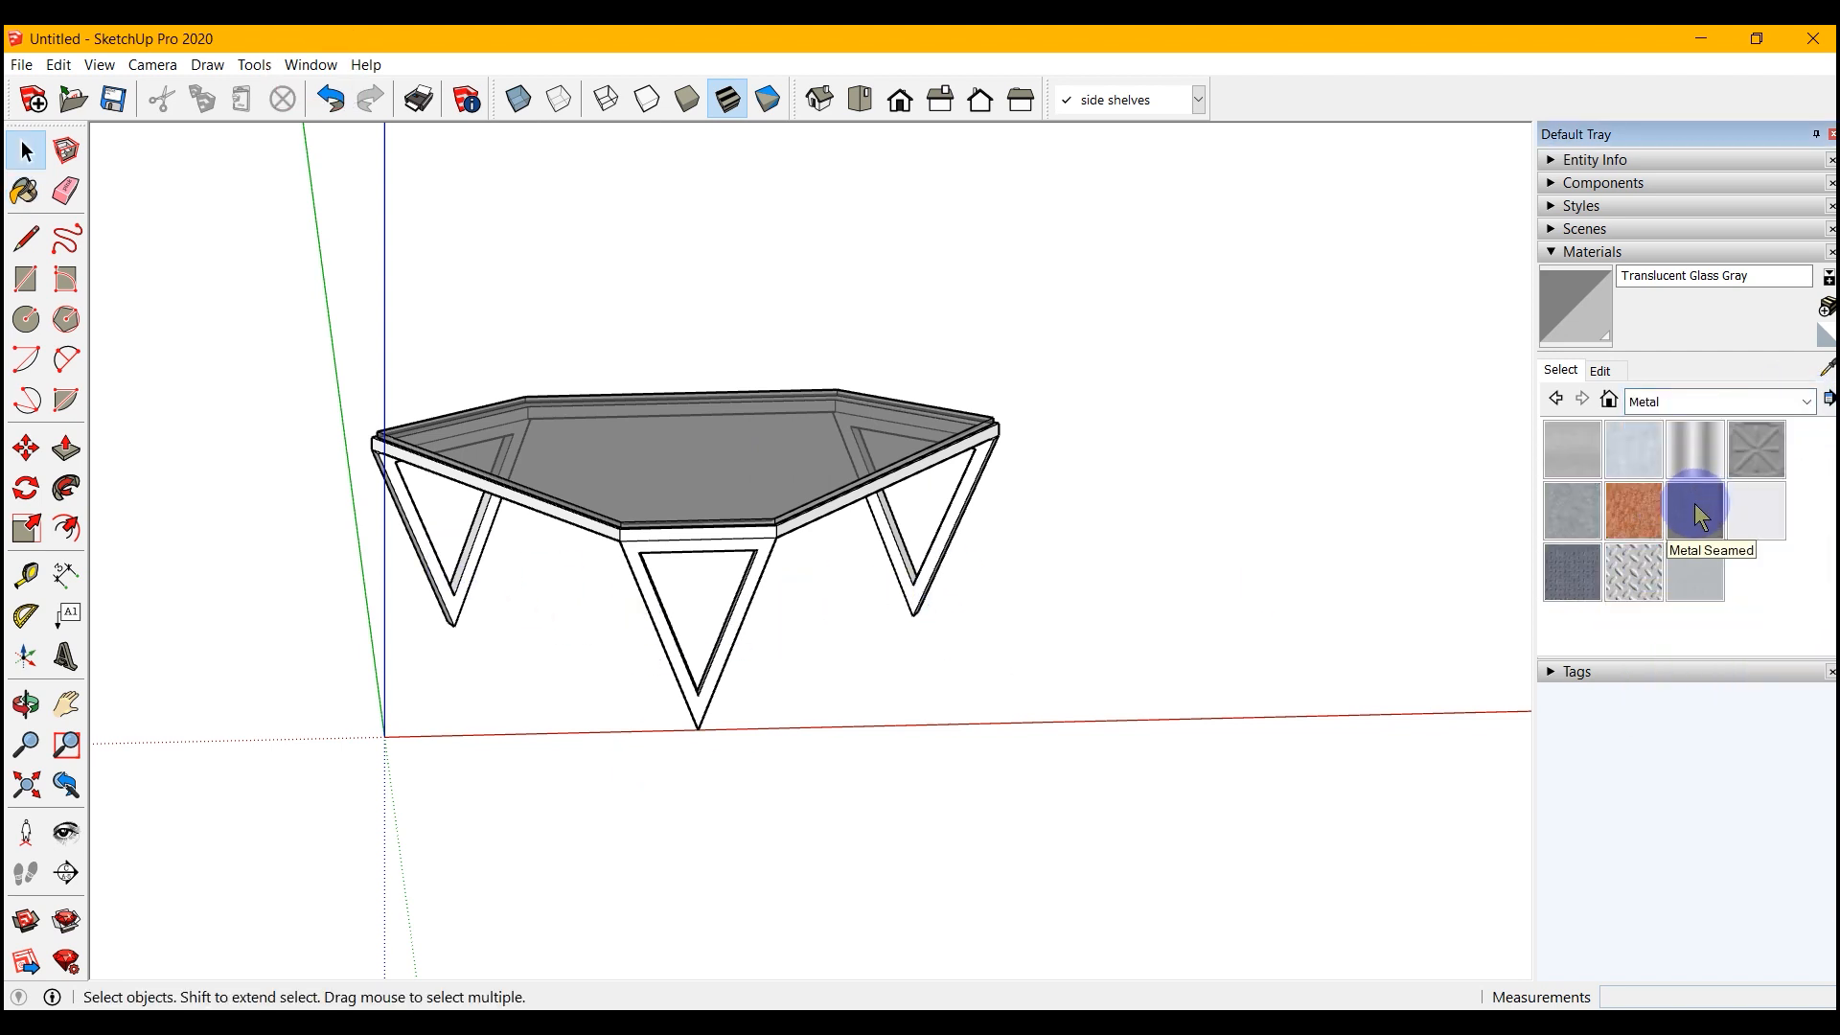
pyautogui.click(1695, 512)
pyautogui.click(913, 582)
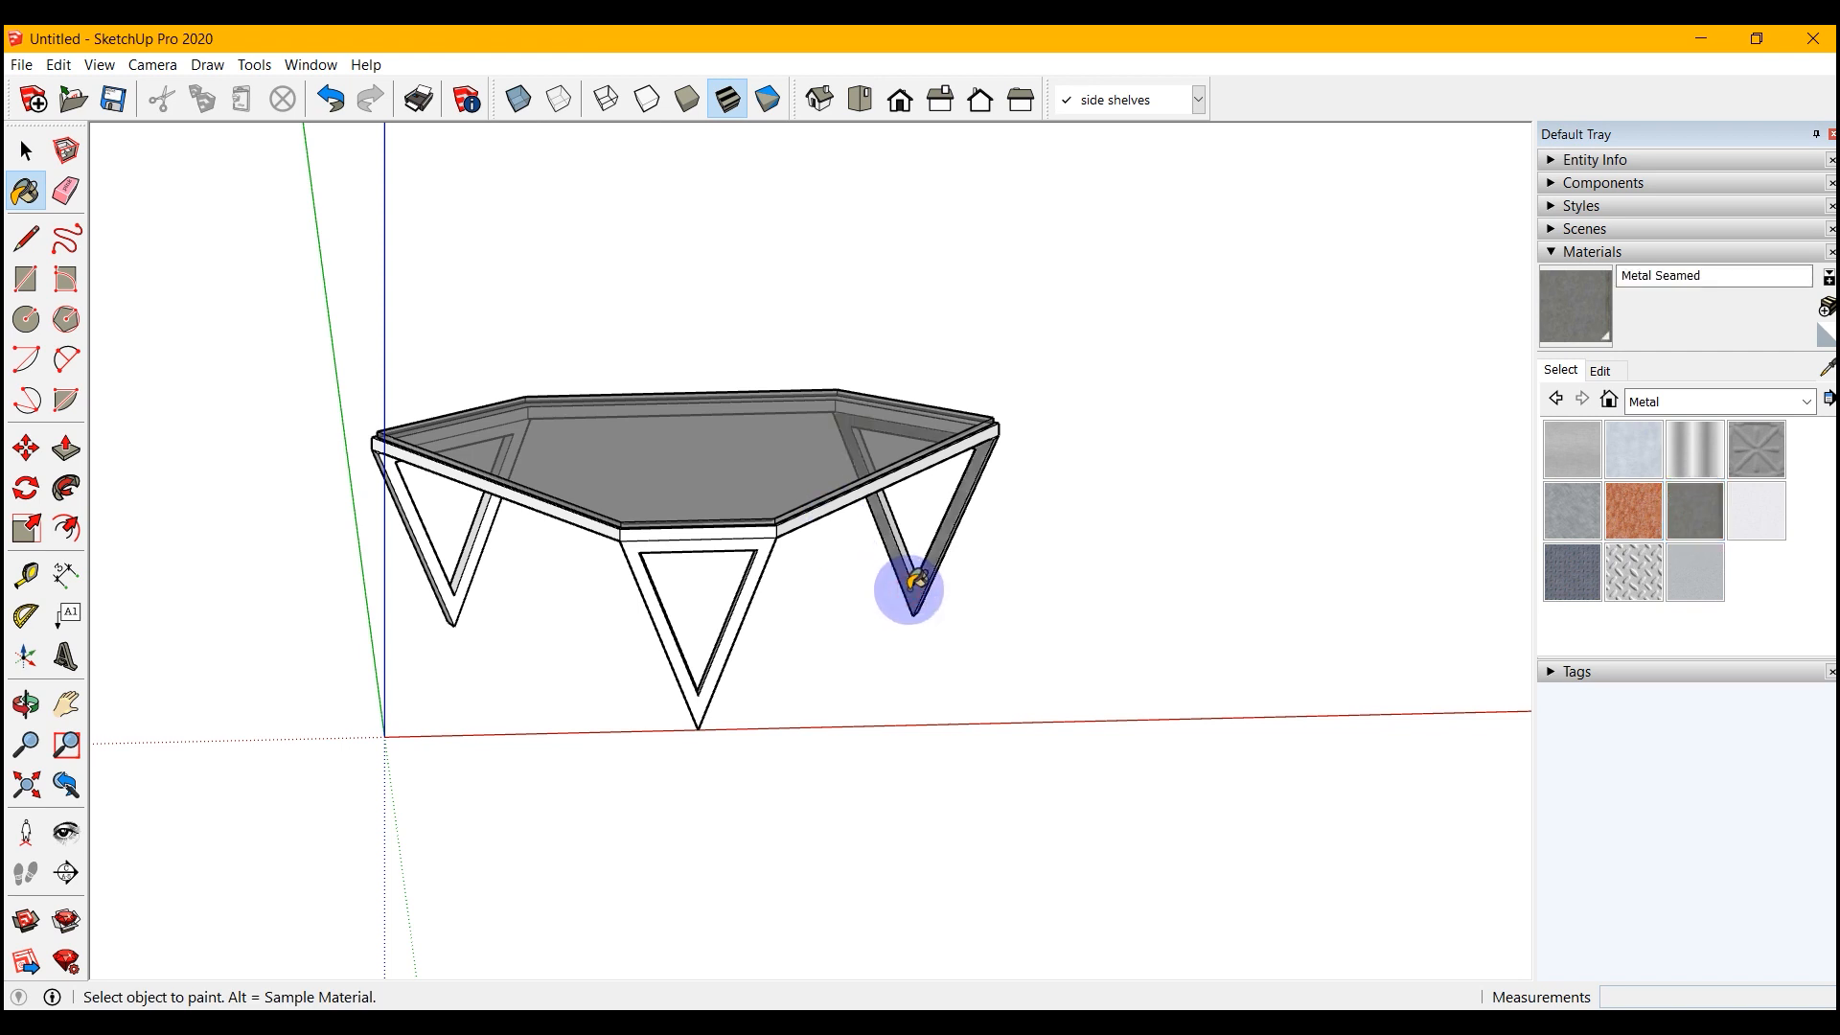
pyautogui.click(847, 499)
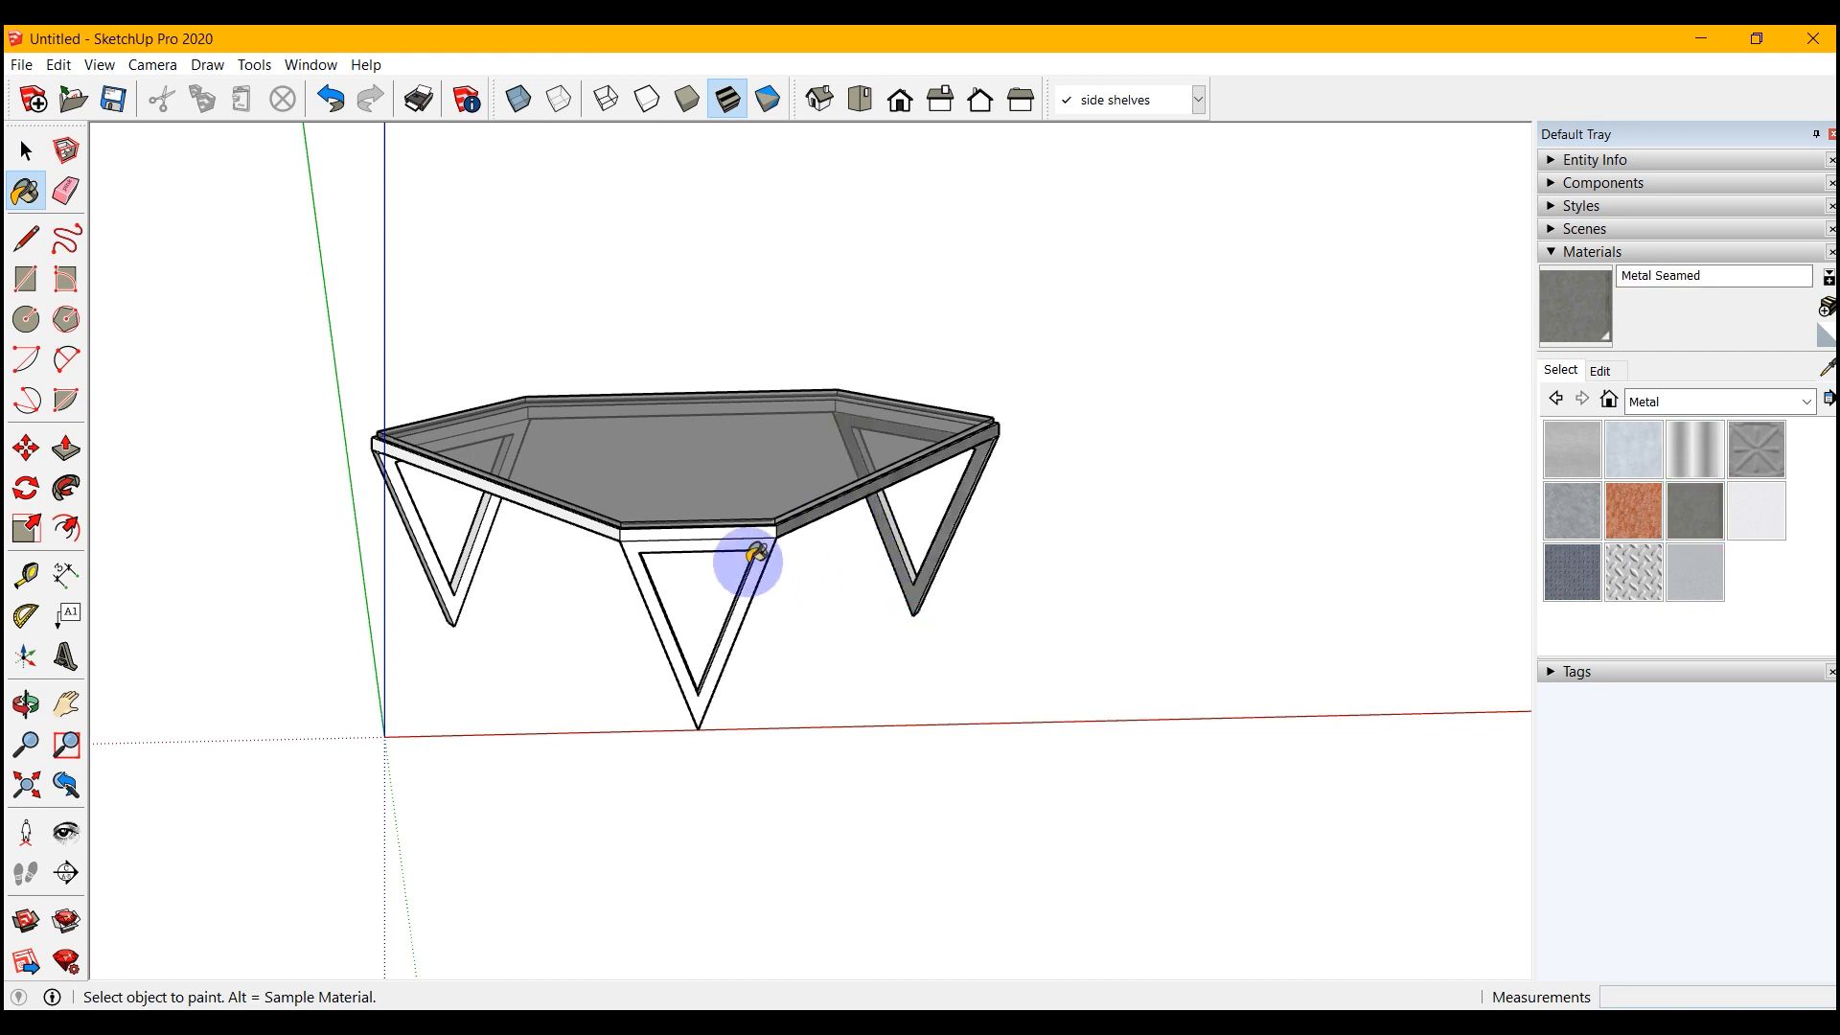
pyautogui.click(604, 523)
pyautogui.click(659, 543)
pyautogui.click(479, 539)
# - Apply Metal Seamed to the rim side and leg frame at the table's far end, and to the side of the front leg
pyautogui.moveTo(516, 684)
pyautogui.mouseDown(button='middle')
pyautogui.moveTo(294, 527)
pyautogui.moveTo(316, 544)
pyautogui.mouseUp(button='middle')
pyautogui.scroll(3, 943, 469)
pyautogui.click(931, 489)
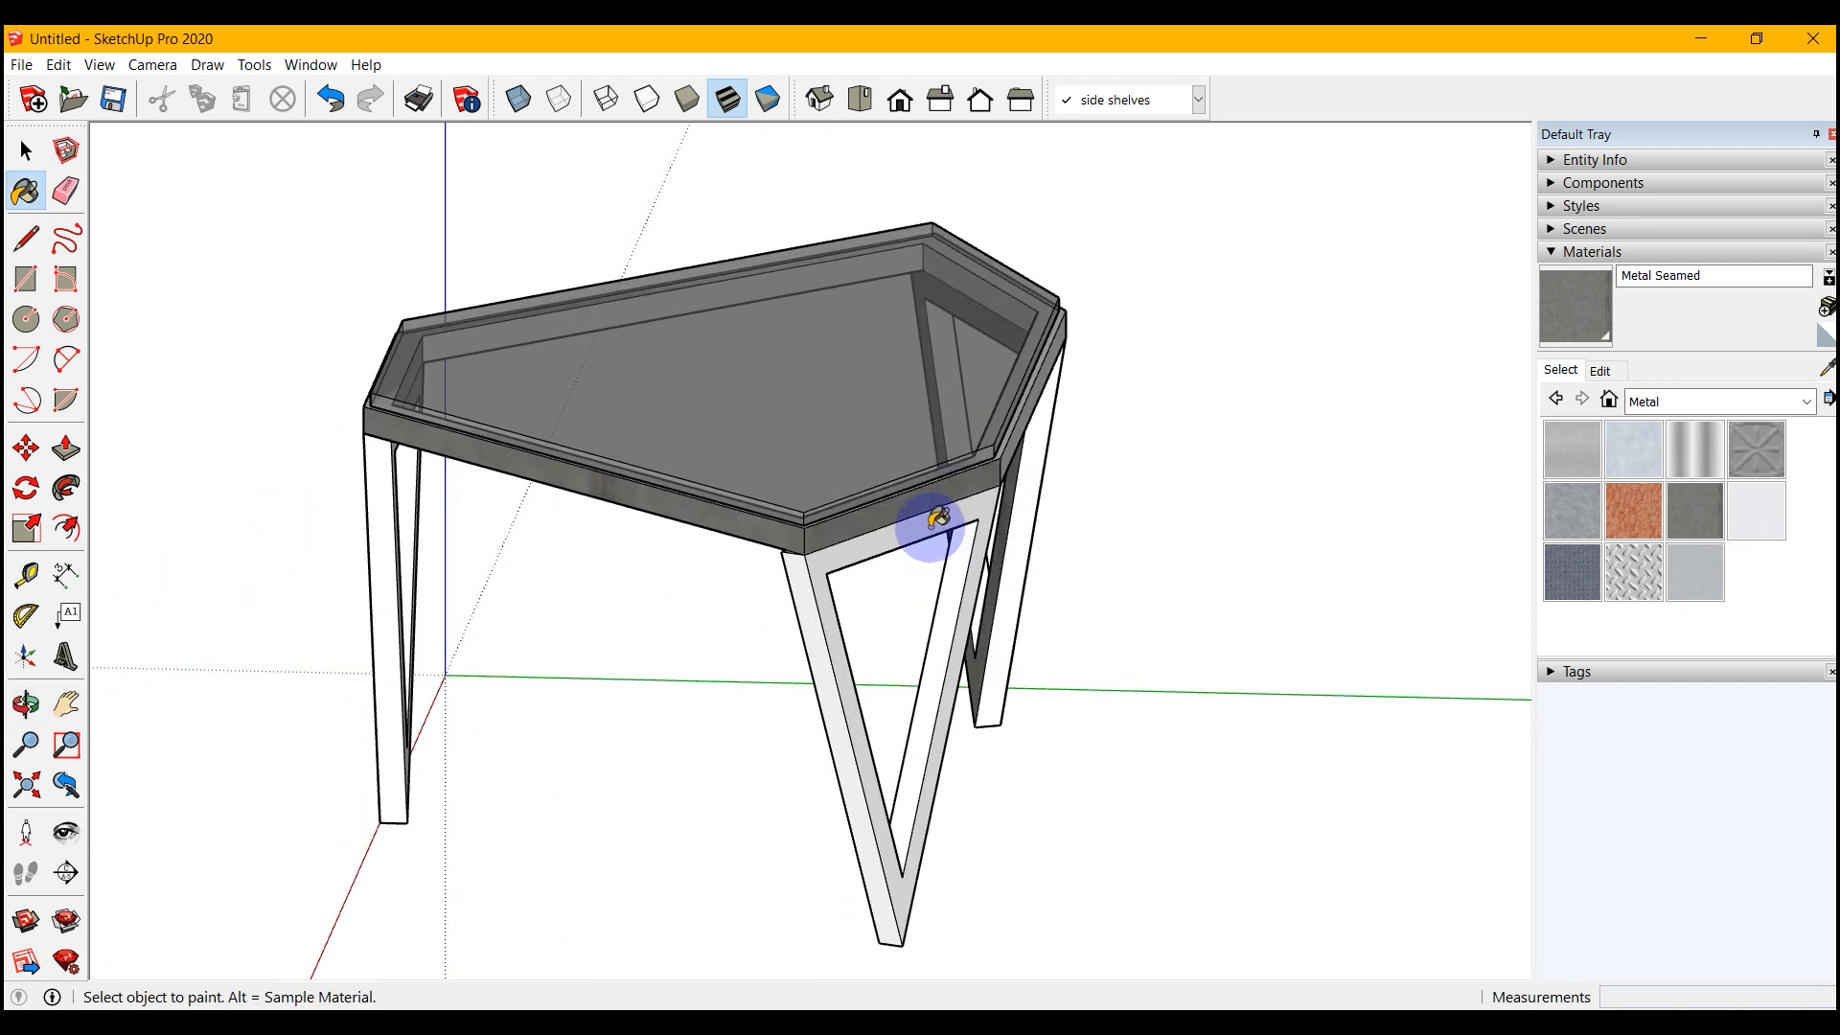
pyautogui.click(933, 530)
pyautogui.click(935, 604)
pyautogui.click(809, 637)
pyautogui.click(376, 663)
pyautogui.click(414, 575)
# - Apply Metal Seamed to the back of the front leg, the leg frame nearest the origin, and the rim side above it
pyautogui.moveTo(509, 763)
pyautogui.mouseDown(button='middle')
pyautogui.moveTo(411, 773)
pyautogui.moveTo(690, 485)
pyautogui.mouseUp(button='middle')
pyautogui.click(690, 491)
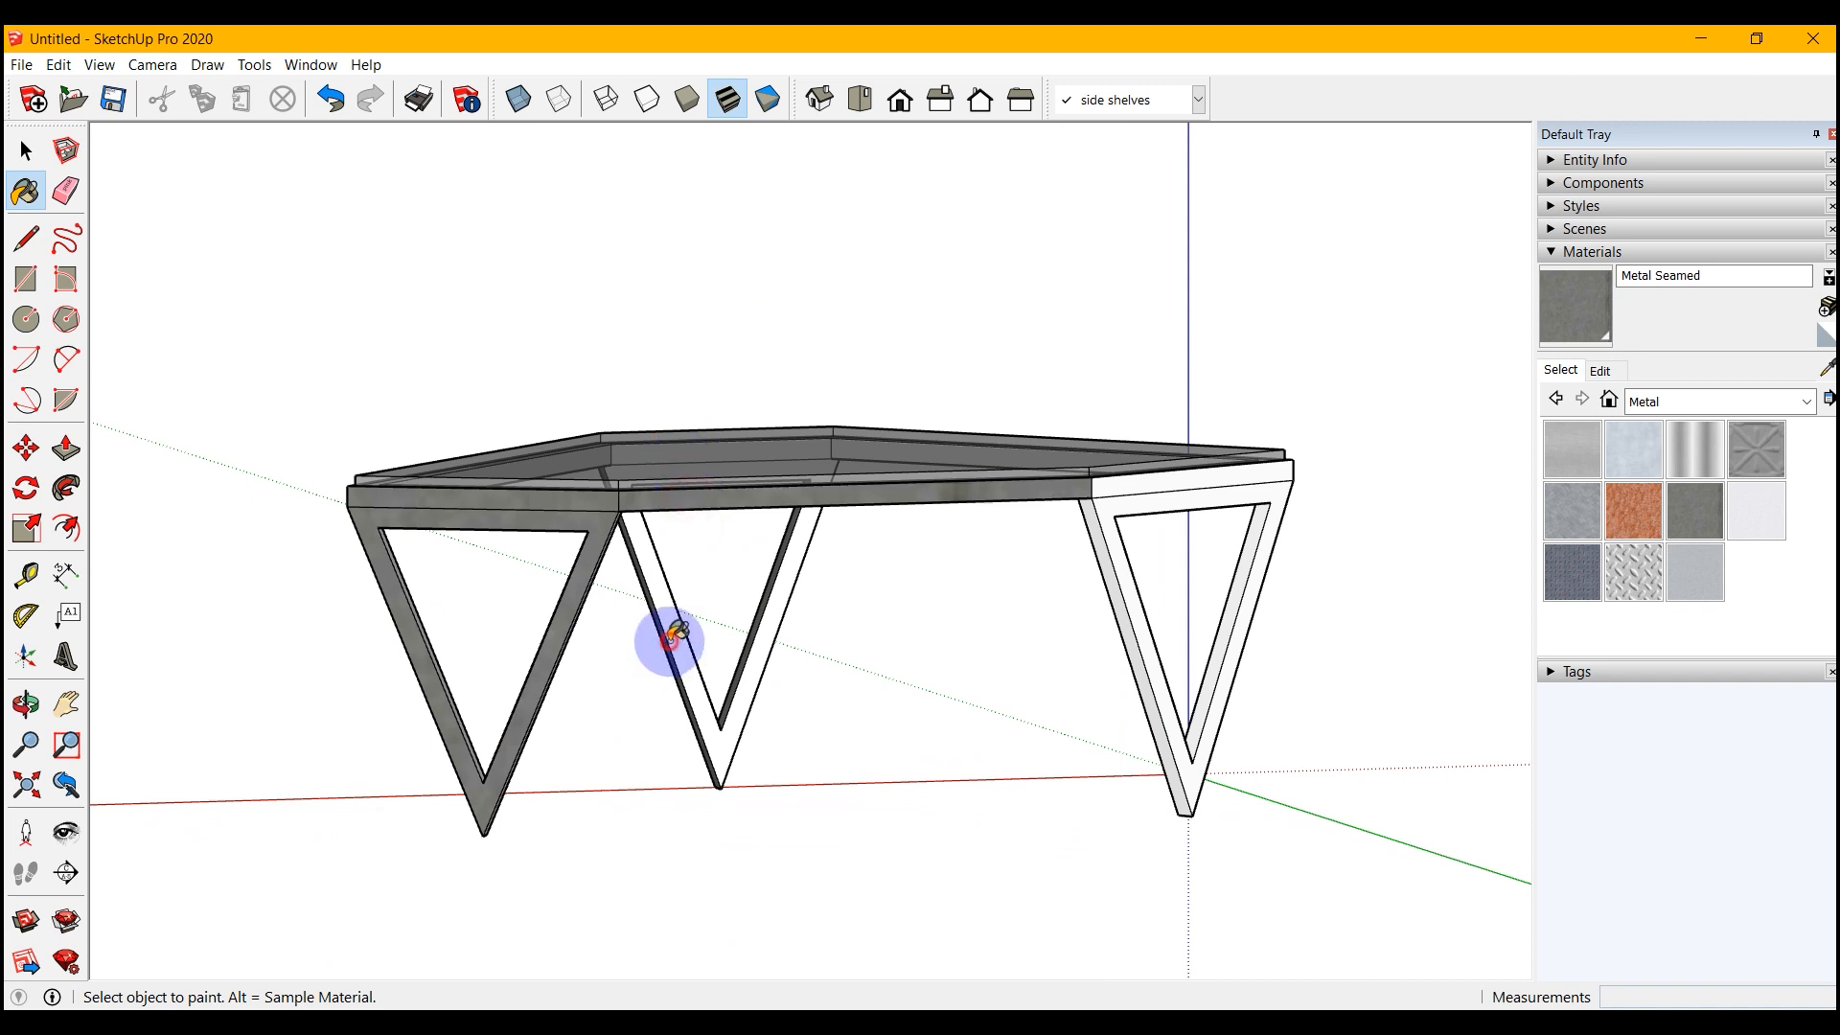
pyautogui.click(671, 640)
pyautogui.click(1198, 714)
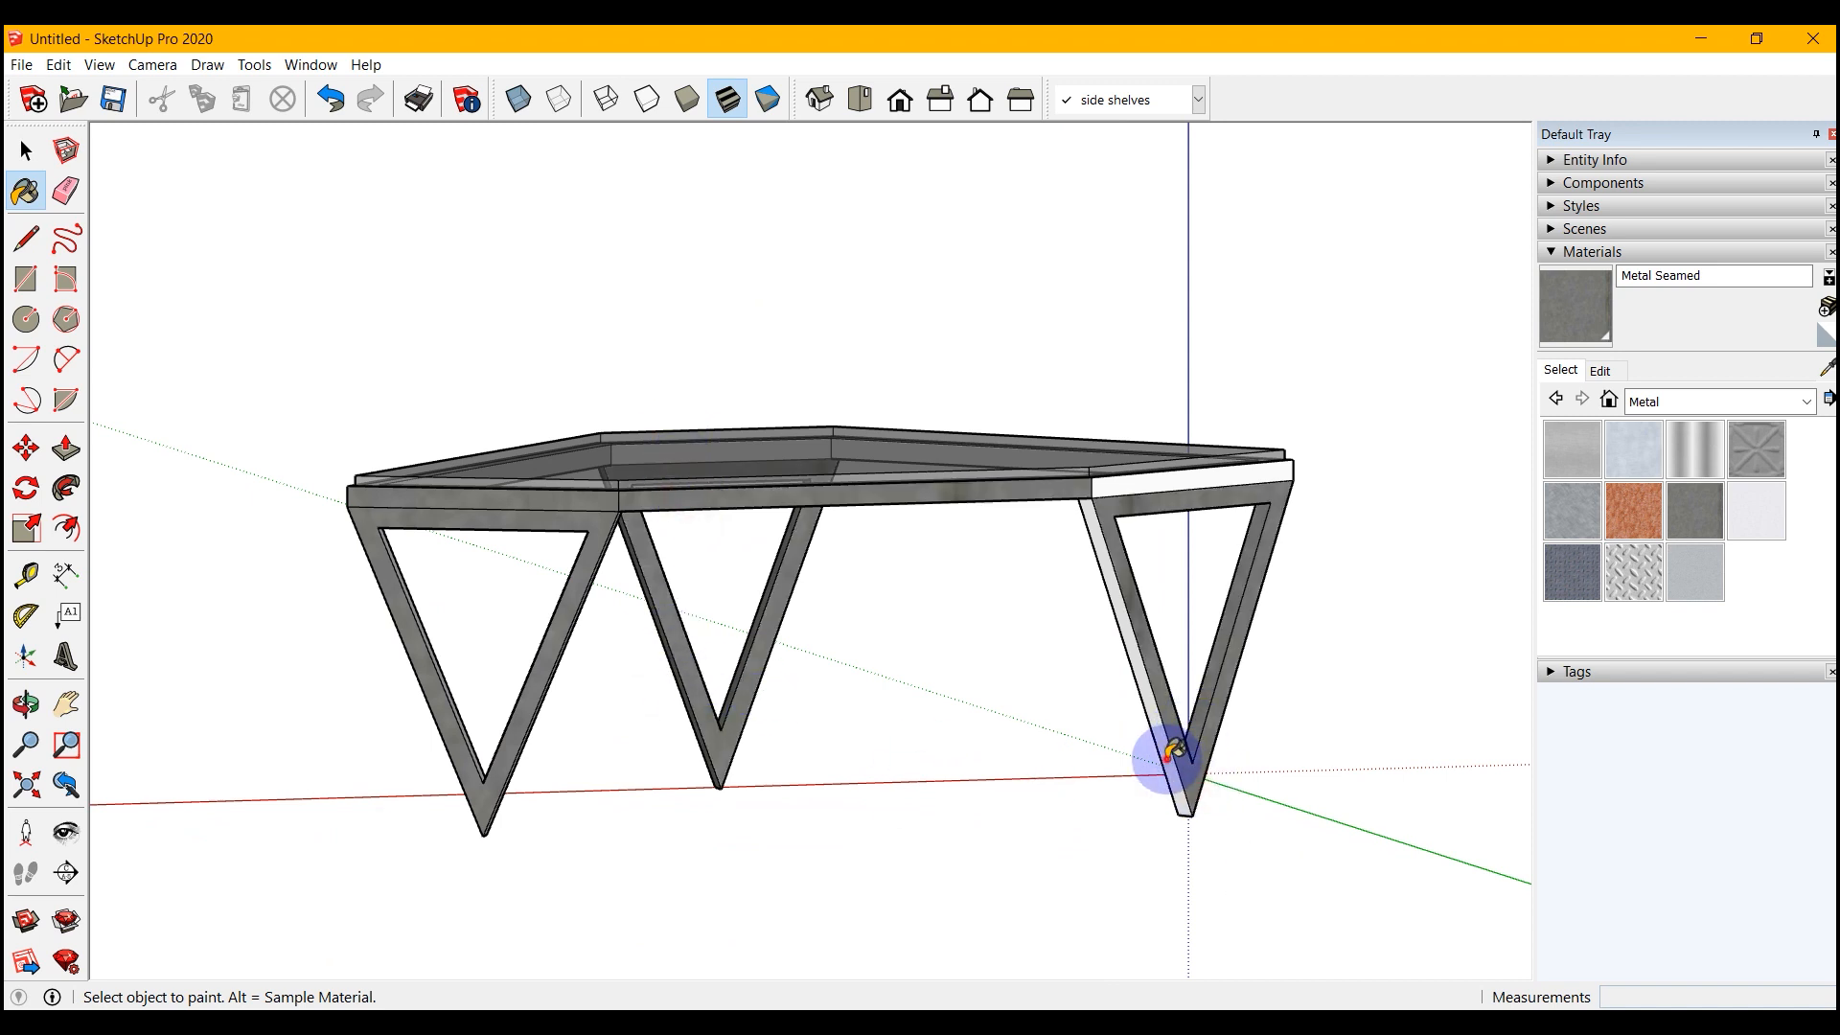
pyautogui.click(1171, 752)
pyautogui.click(1191, 479)
# - Paint the remaining unpainted side faces of the triangular legs with Metal Seamed
pyautogui.moveTo(723, 657); pyautogui.dragTo(667, 566, button='middle')
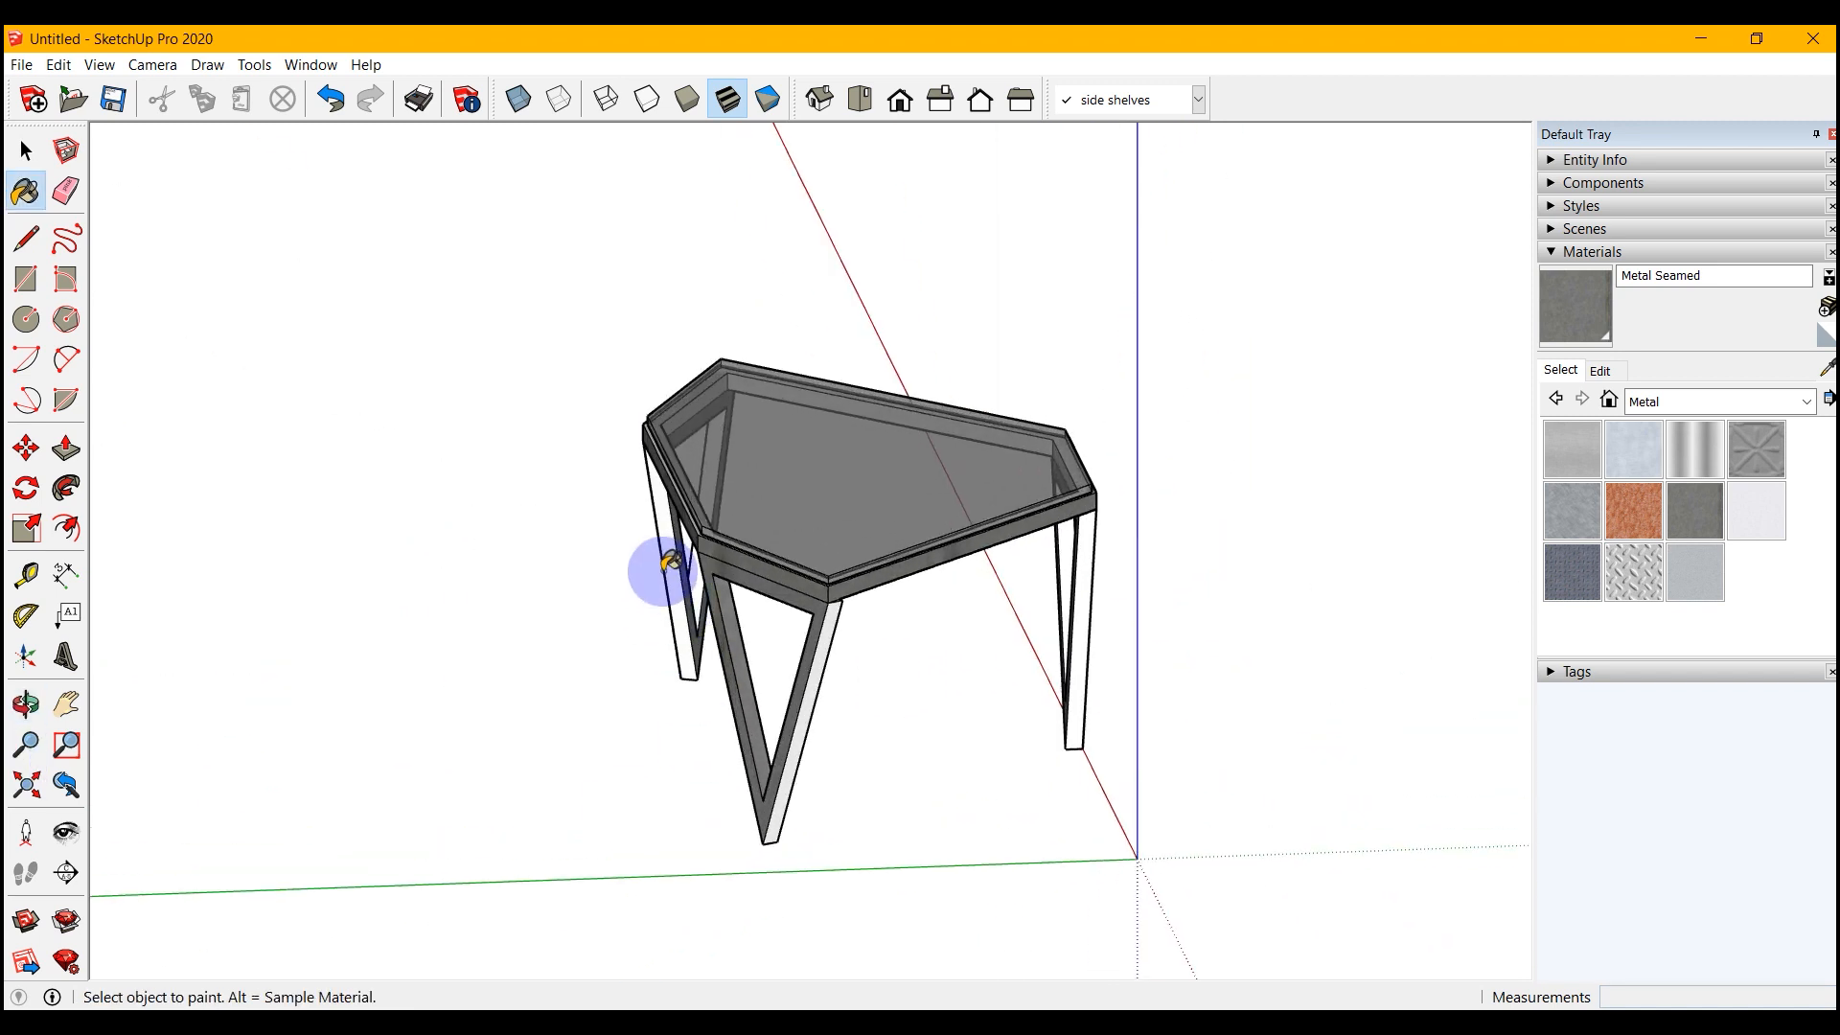
pyautogui.click(801, 719)
pyautogui.click(1076, 706)
pyautogui.moveTo(1077, 587)
pyautogui.mouseDown(button='middle')
pyautogui.moveTo(479, 634)
pyautogui.moveTo(850, 780)
pyautogui.moveTo(842, 706)
pyautogui.moveTo(760, 699)
pyautogui.moveTo(962, 609)
pyautogui.mouseUp(button='middle')
pyautogui.scroll(2, 953, 618)
pyautogui.scroll(-2, 1073, 599)
pyautogui.scroll(1, 215, 752)
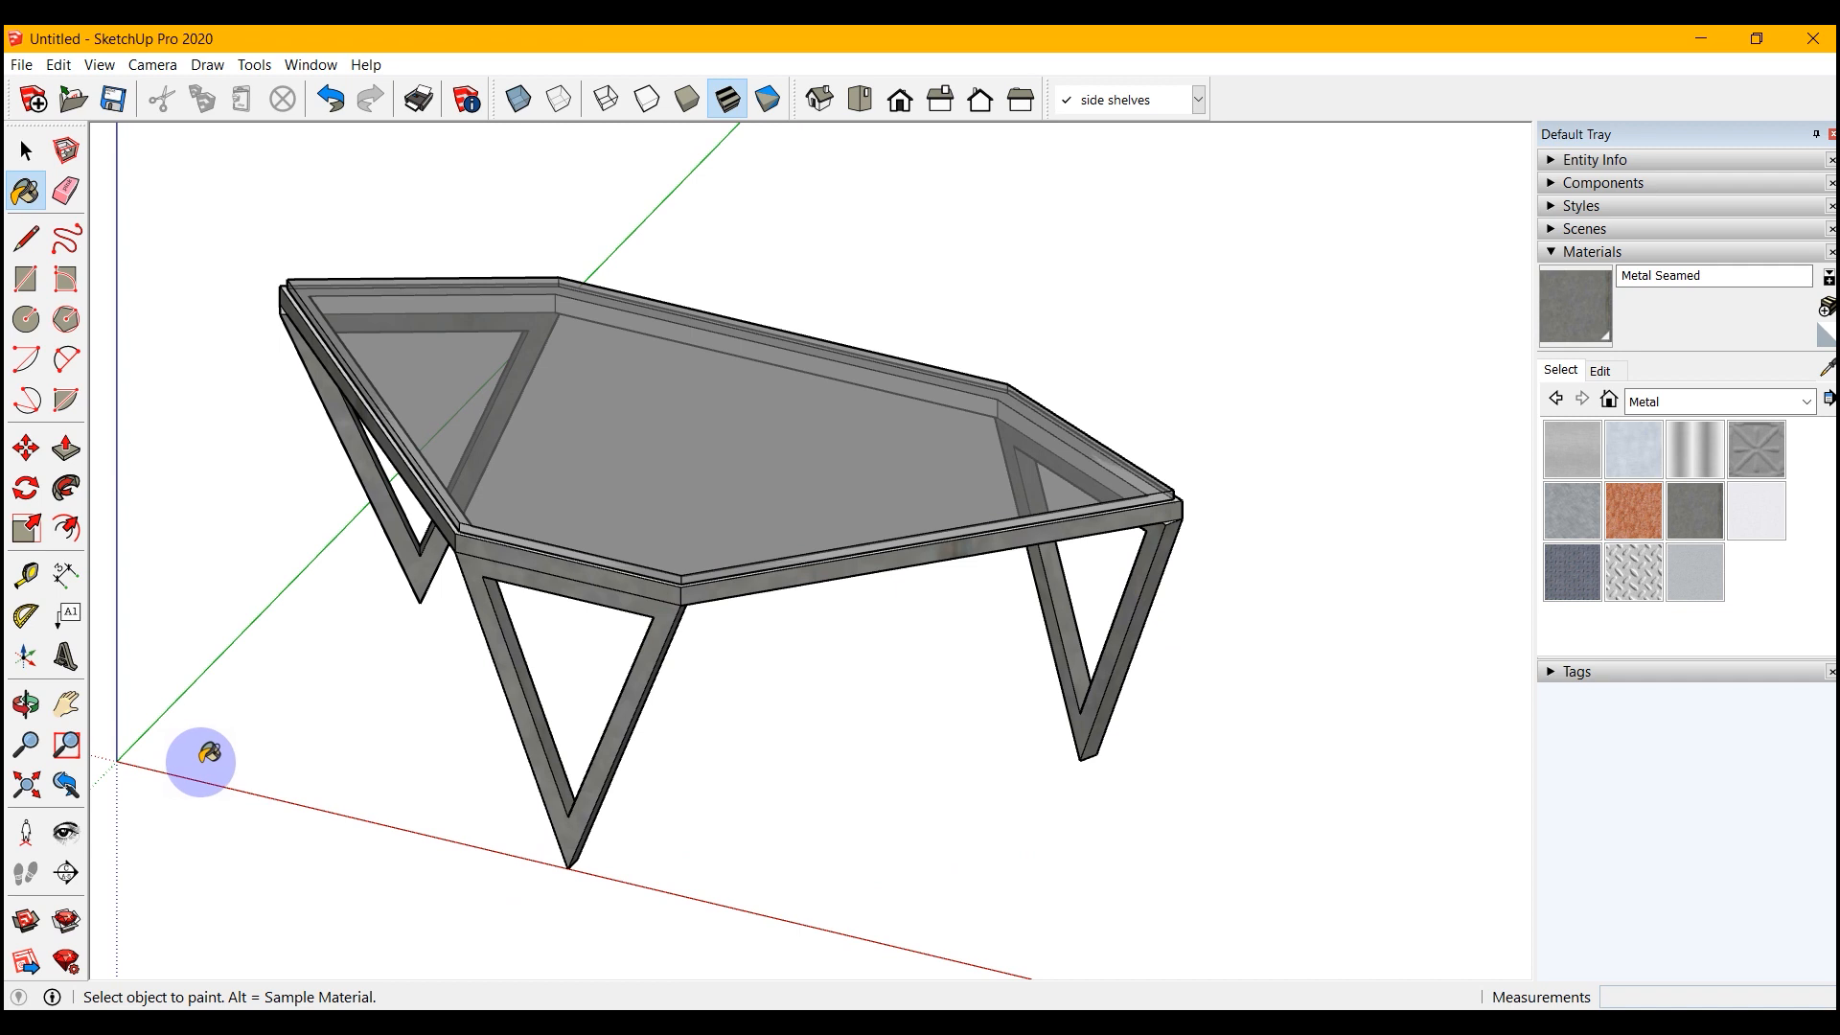
pyautogui.press('space')
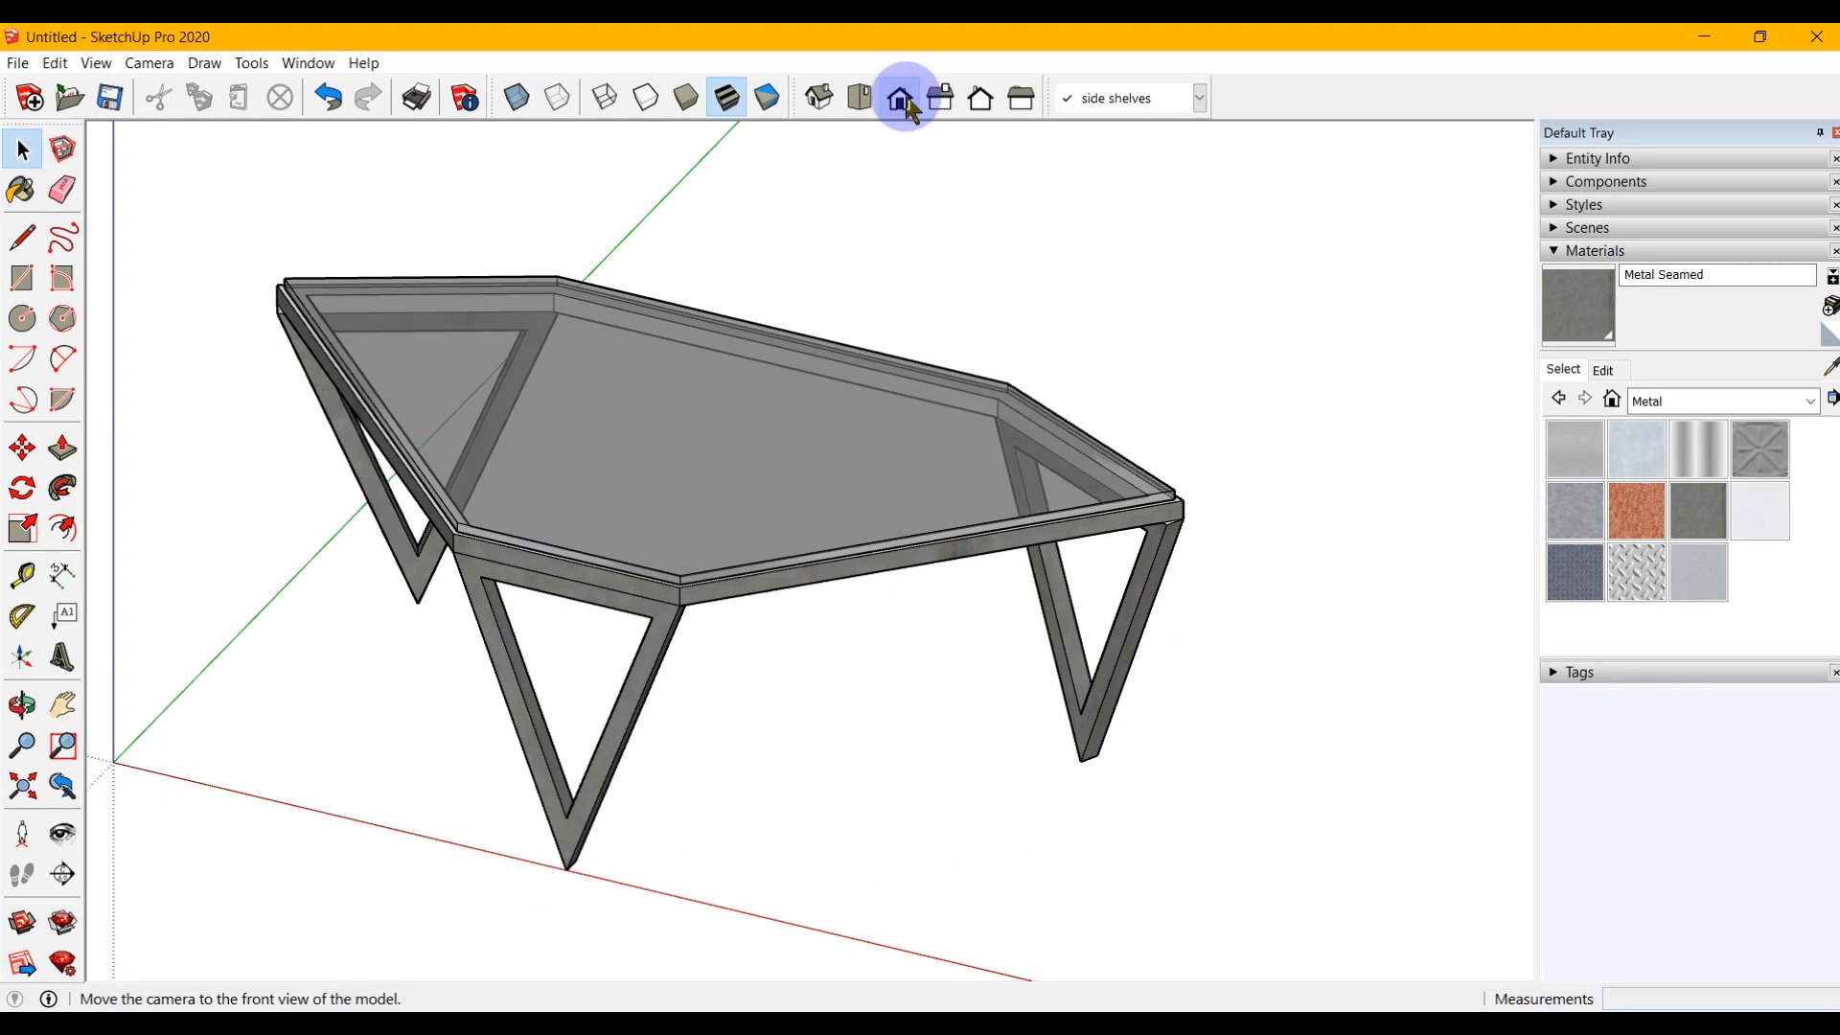